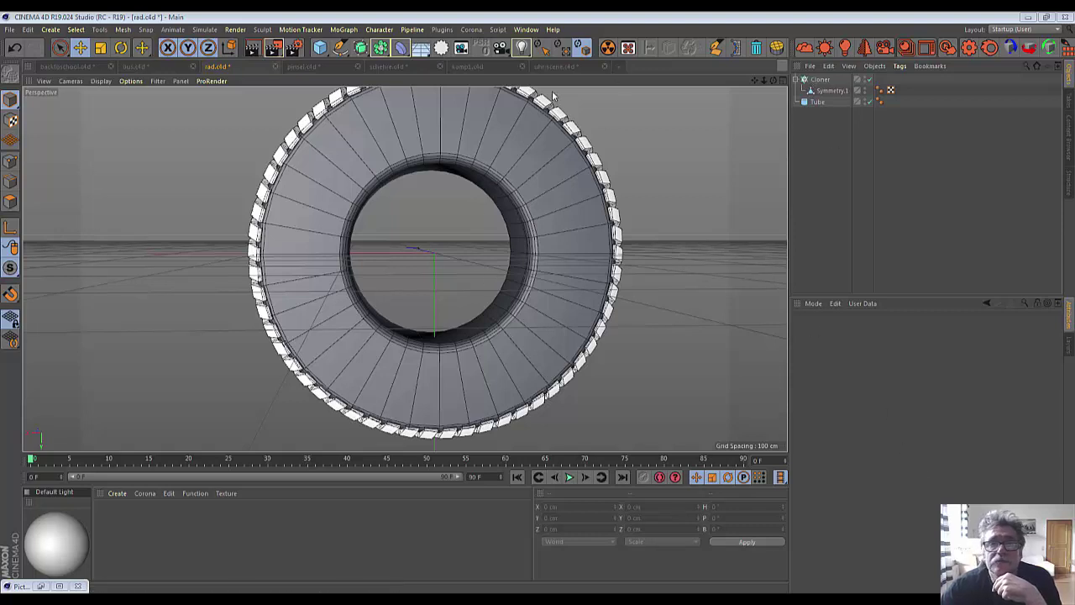
Add a cylinder oriented along +Z and widen its radius to 100 cm.
{"action": "left_click", "coordinate": [326, 48]}
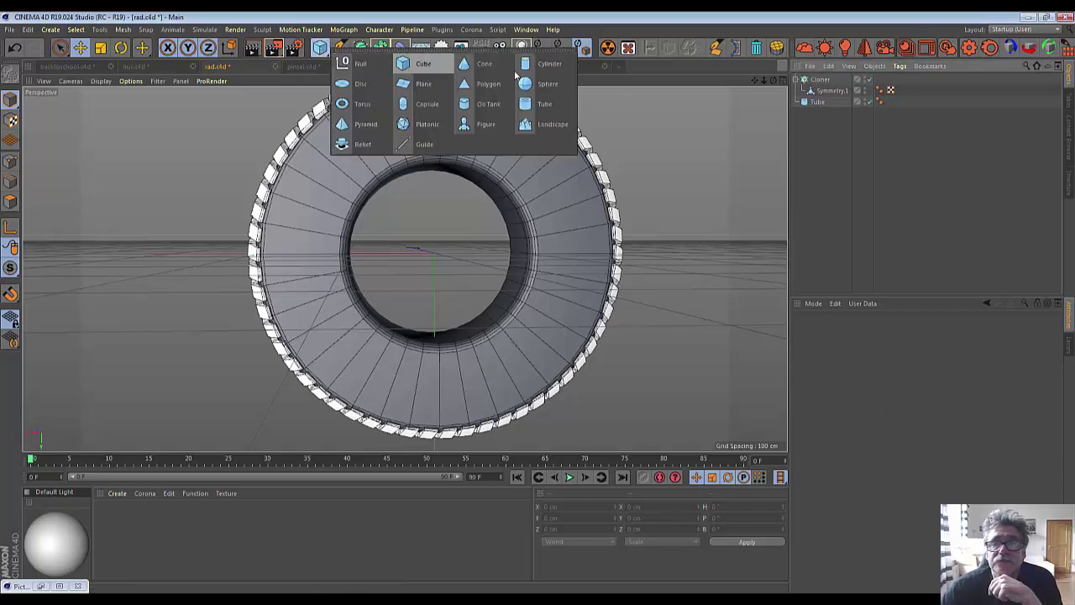
{"action": "left_click", "coordinate": [527, 70]}
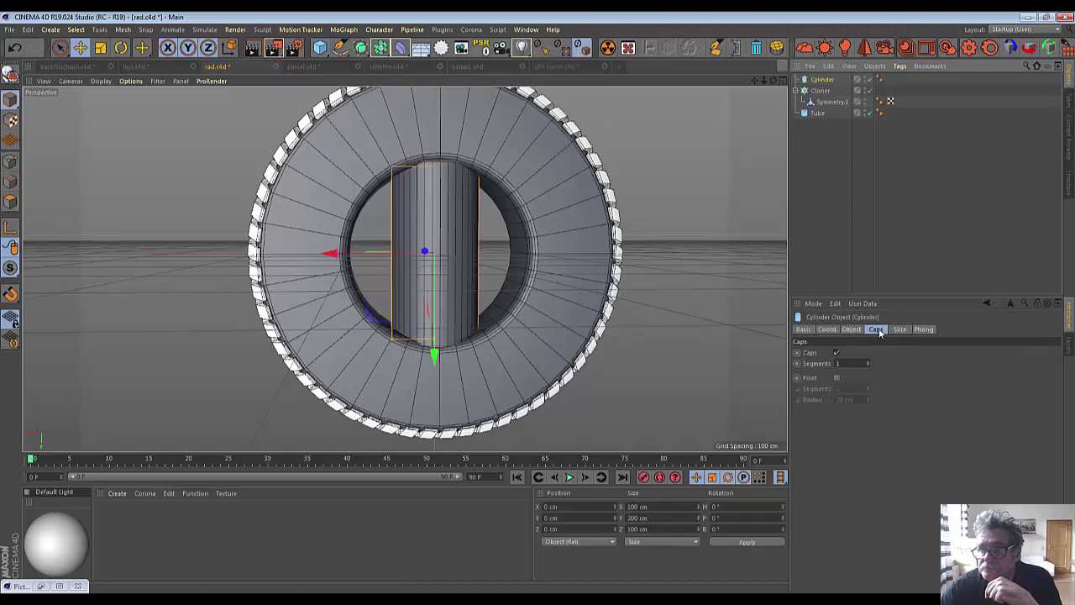
{"action": "left_click", "coordinate": [852, 330]}
{"action": "left_click", "coordinate": [882, 400]}
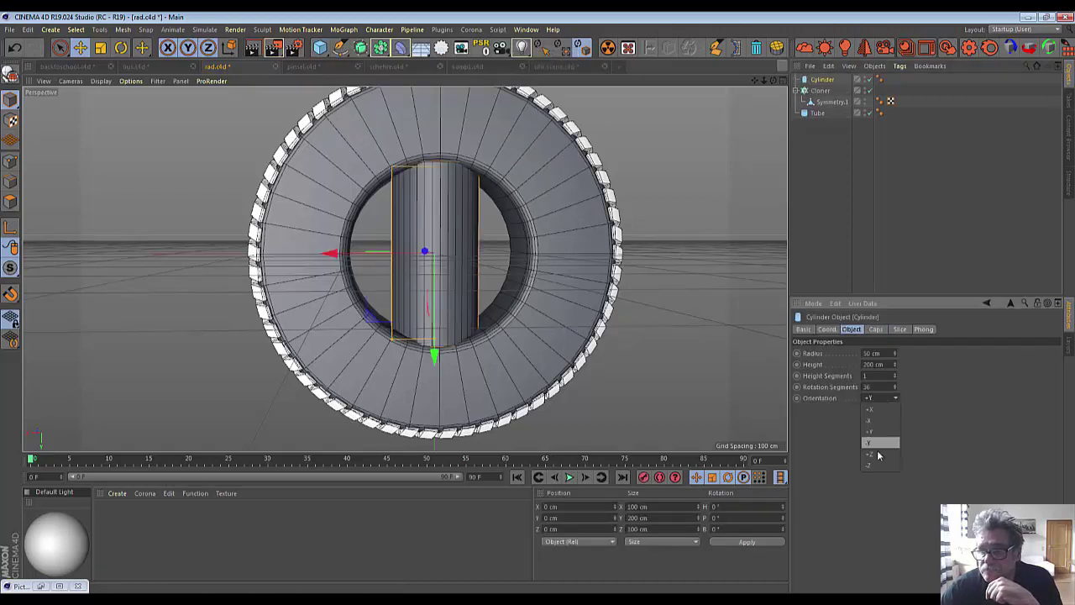
{"action": "left_click", "coordinate": [874, 460]}
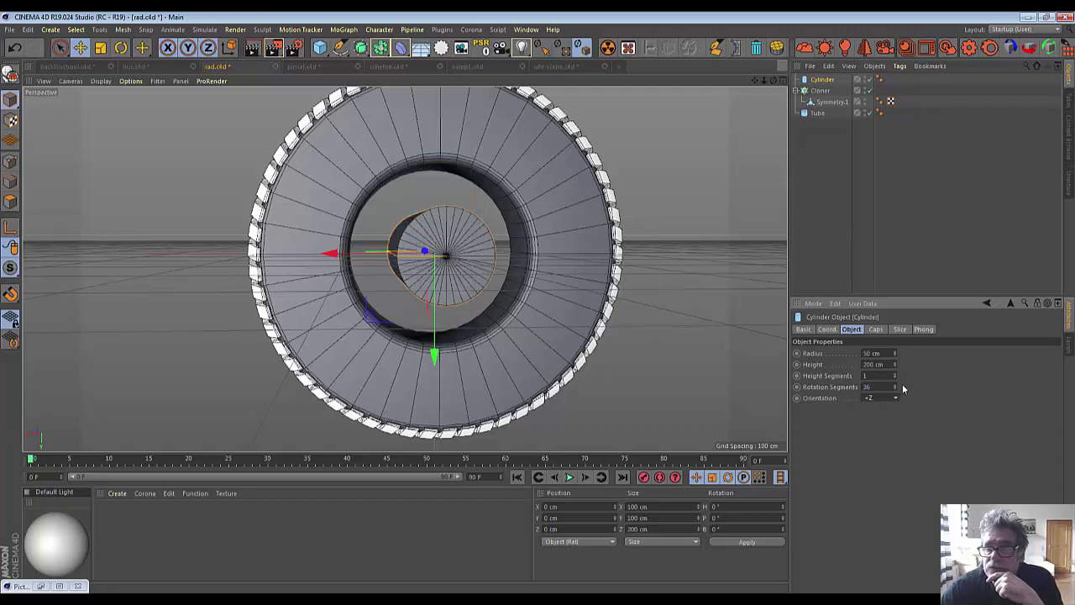
{"action": "left_click_drag", "start_coordinate": [895, 352], "coordinate": [934, 352]}
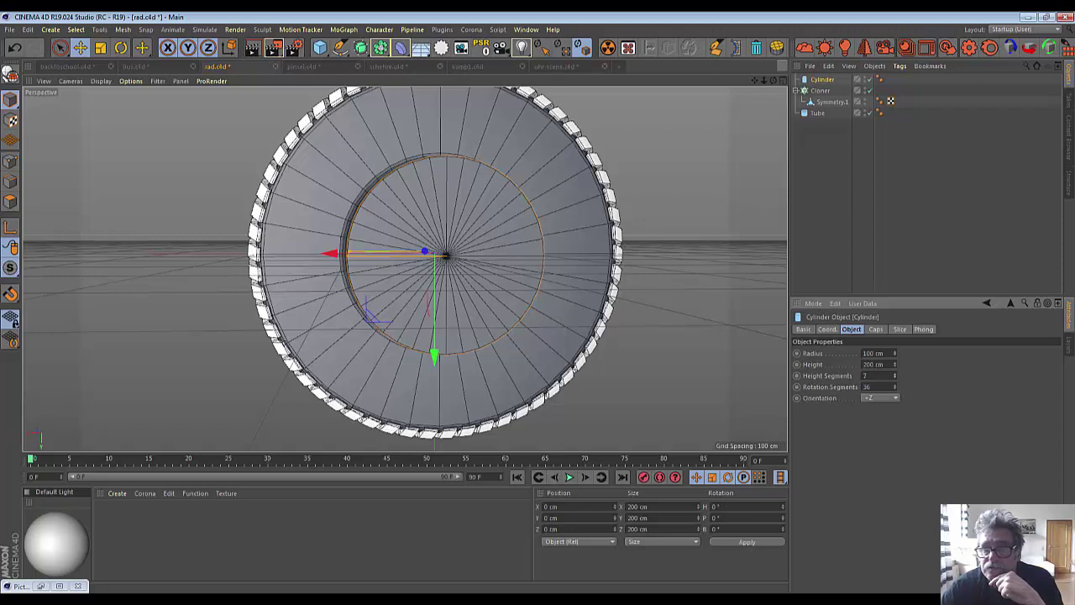
Change the cylinder's height segments to 1, then set its cap segments to 5.
{"action": "type", "text": "15"}
{"action": "key", "text": "Return"}
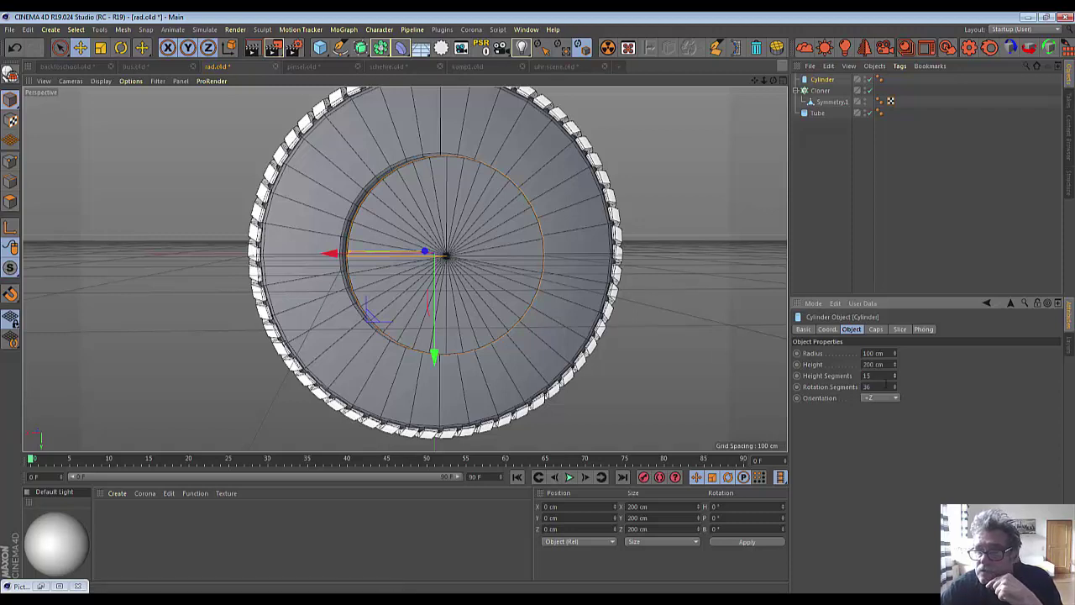
{"action": "type", "text": "10"}
{"action": "key", "text": "Return"}
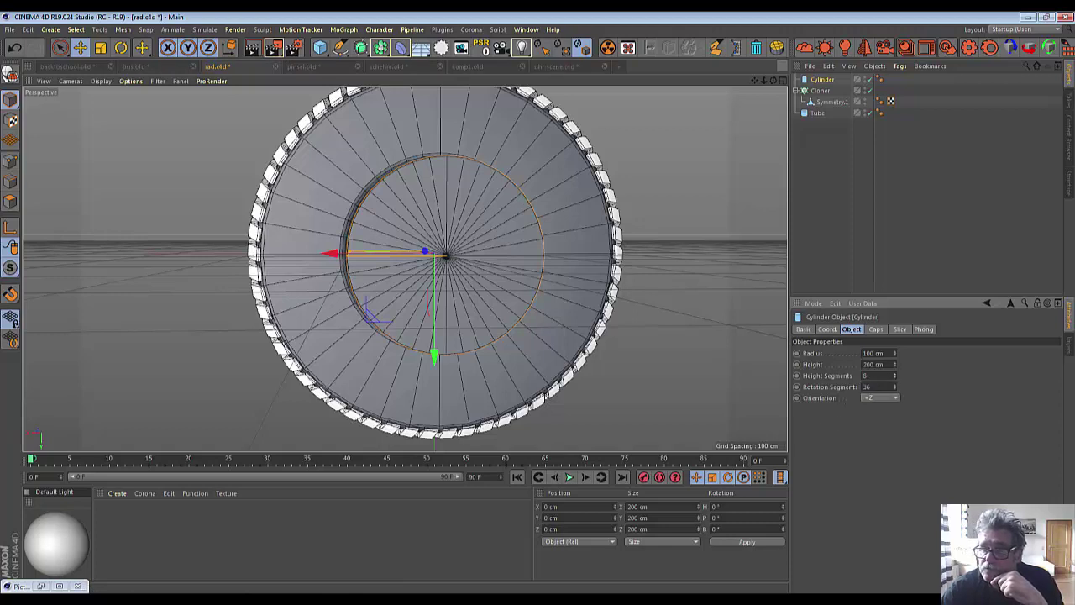
{"action": "left_click", "coordinate": [876, 330]}
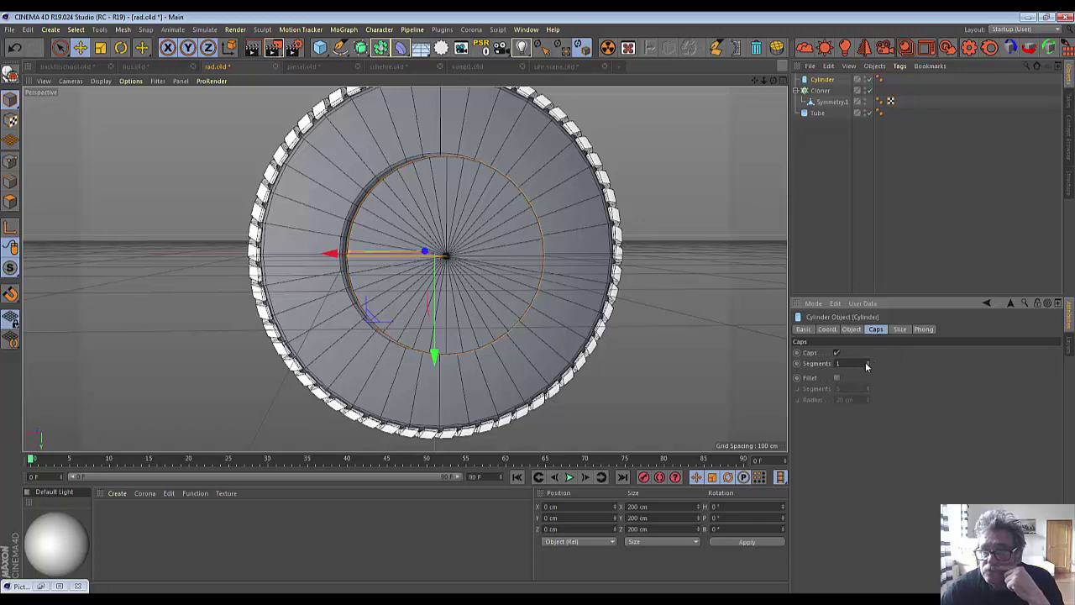
{"action": "left_click_drag", "start_coordinate": [867, 366], "coordinate": [867, 360]}
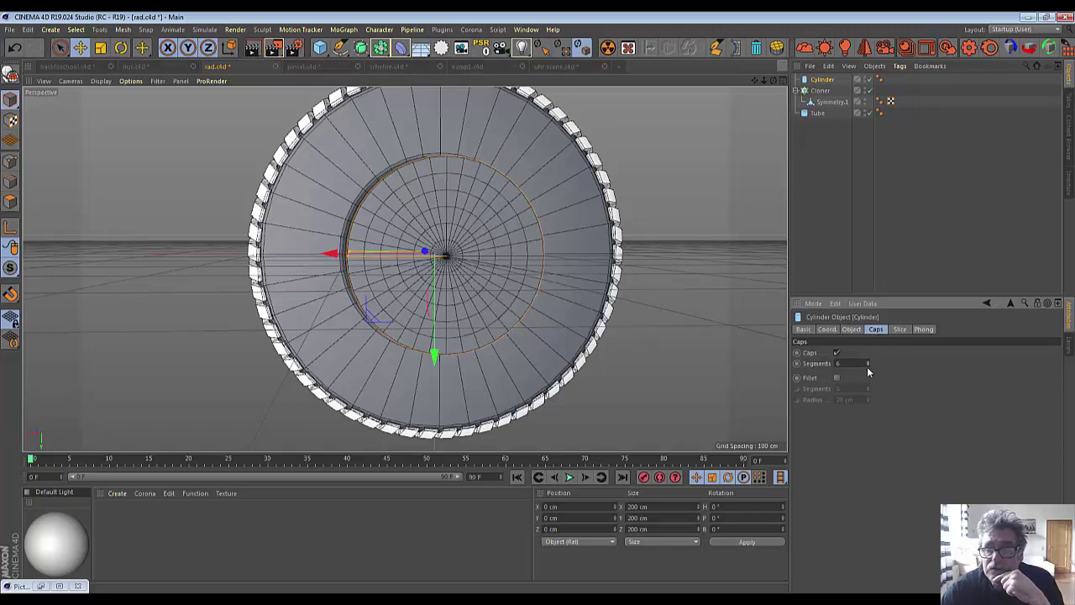
{"action": "left_click", "coordinate": [868, 363]}
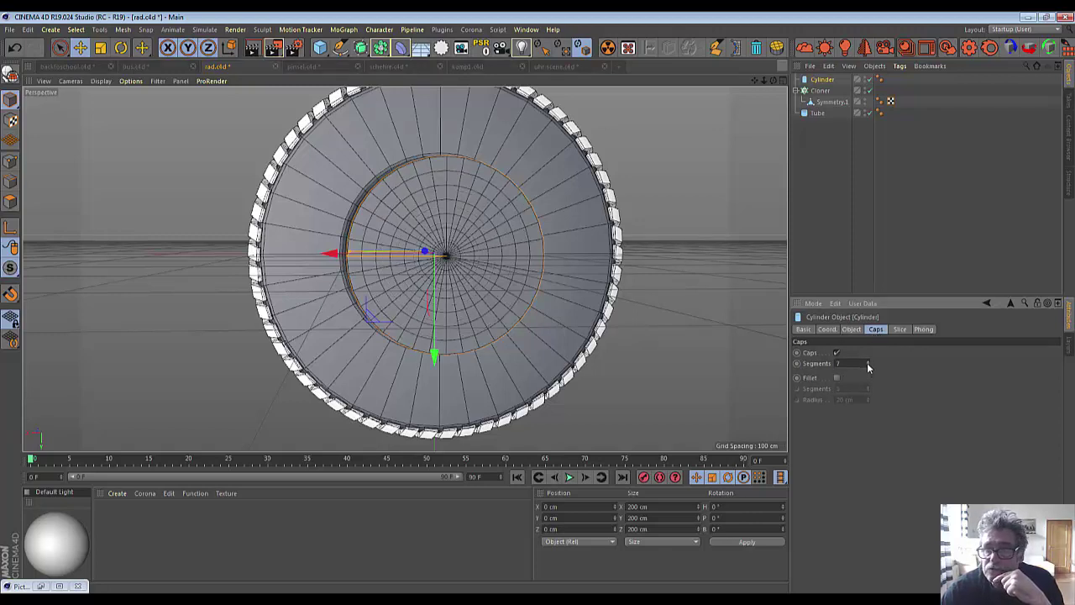
{"action": "left_click", "coordinate": [868, 367]}
{"action": "left_click", "coordinate": [867, 367]}
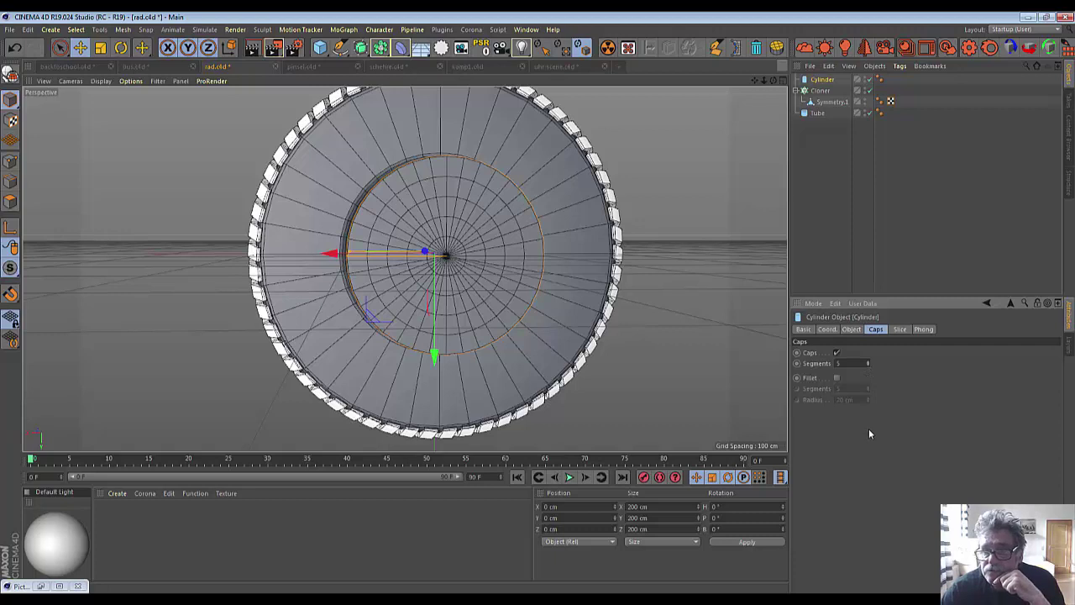
Turn on the cap fillet with 2 segments and a 5 cm radius, viewing the wheel at an angle.
{"action": "left_click", "coordinate": [836, 378]}
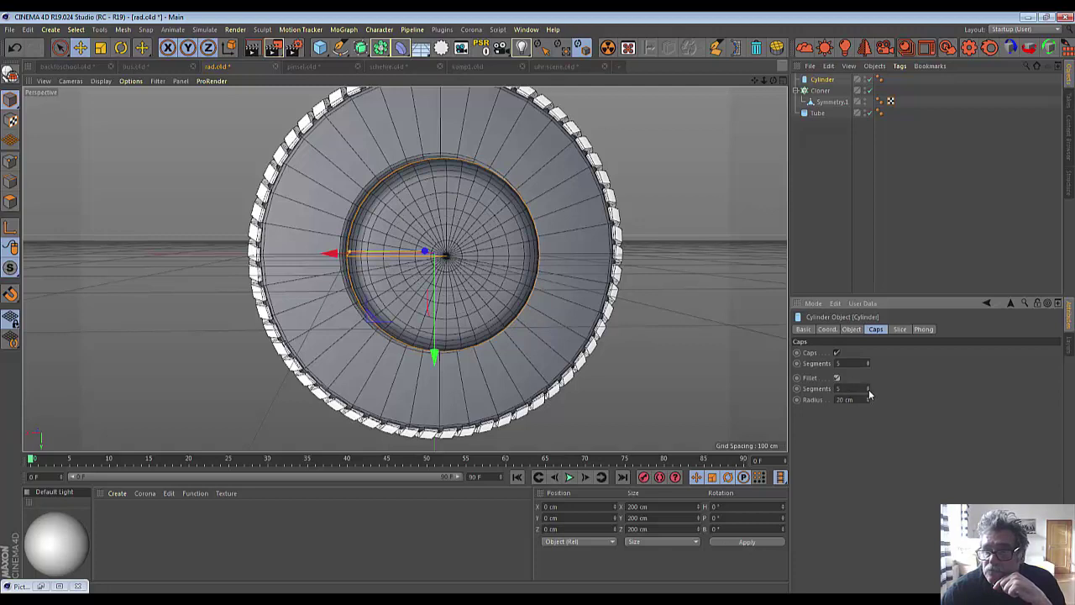
{"action": "left_click", "coordinate": [870, 391]}
{"action": "left_click", "coordinate": [869, 392]}
{"action": "left_click", "coordinate": [869, 392]}
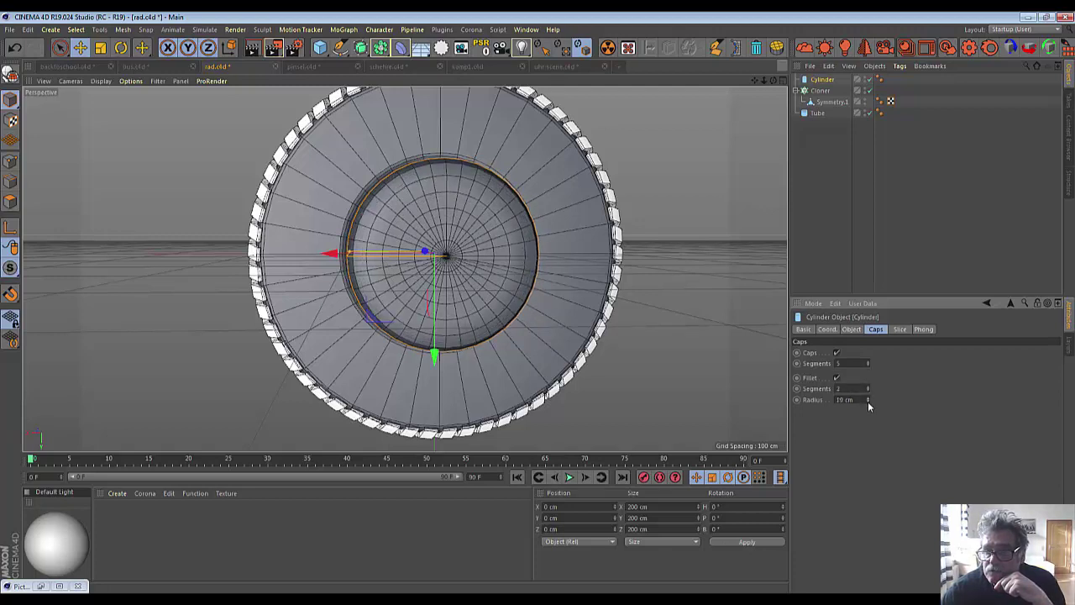
{"action": "mouse_move", "coordinate": [867, 402]}
{"action": "left_mouse_down"}
{"action": "mouse_move", "coordinate": [868, 437]}
{"action": "mouse_move", "coordinate": [867, 412]}
{"action": "left_mouse_up"}
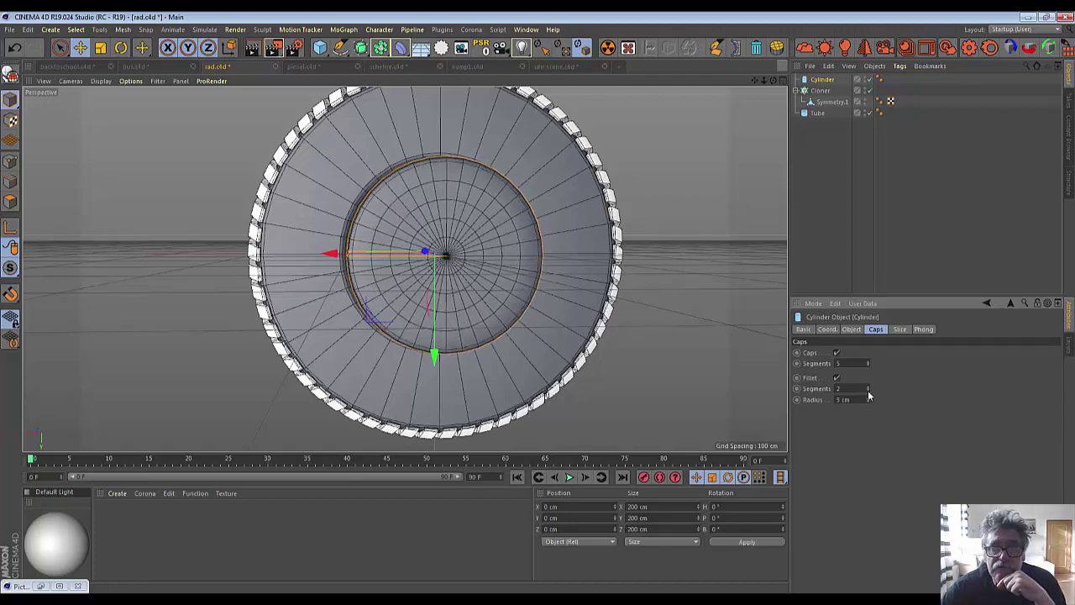
{"action": "mouse_move", "coordinate": [774, 81]}
{"action": "left_mouse_down"}
{"action": "mouse_move", "coordinate": [739, 84]}
{"action": "mouse_move", "coordinate": [776, 82]}
{"action": "mouse_move", "coordinate": [755, 84]}
{"action": "left_mouse_up"}
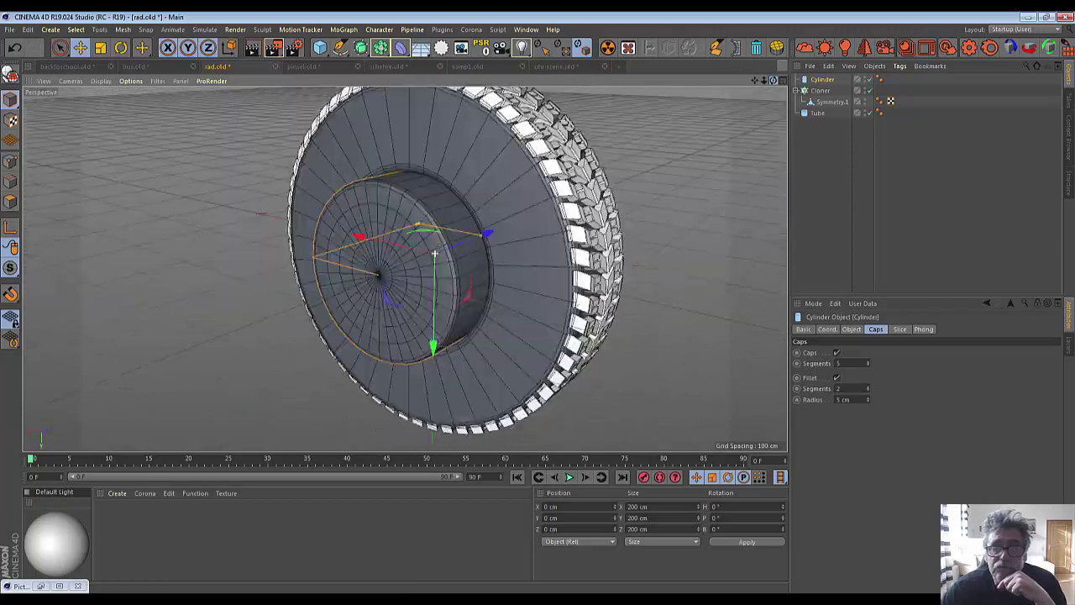
Lower the cylinder's height to about 55 cm.
{"action": "left_click", "coordinate": [850, 329]}
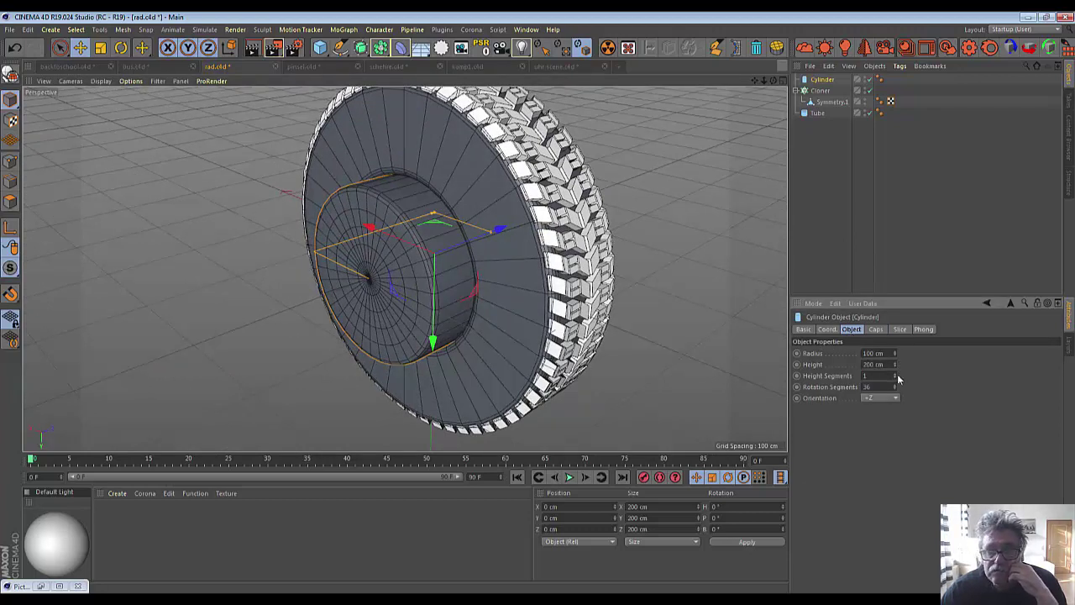
{"action": "left_click_drag", "start_coordinate": [895, 369], "coordinate": [894, 437]}
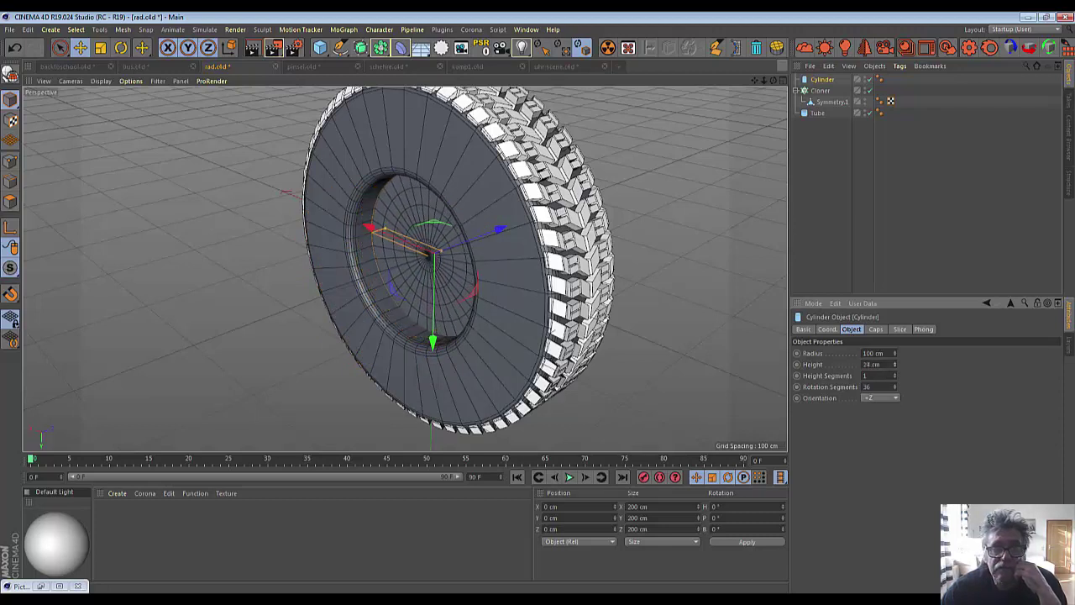
{"action": "left_click_drag", "start_coordinate": [894, 437], "coordinate": [894, 453]}
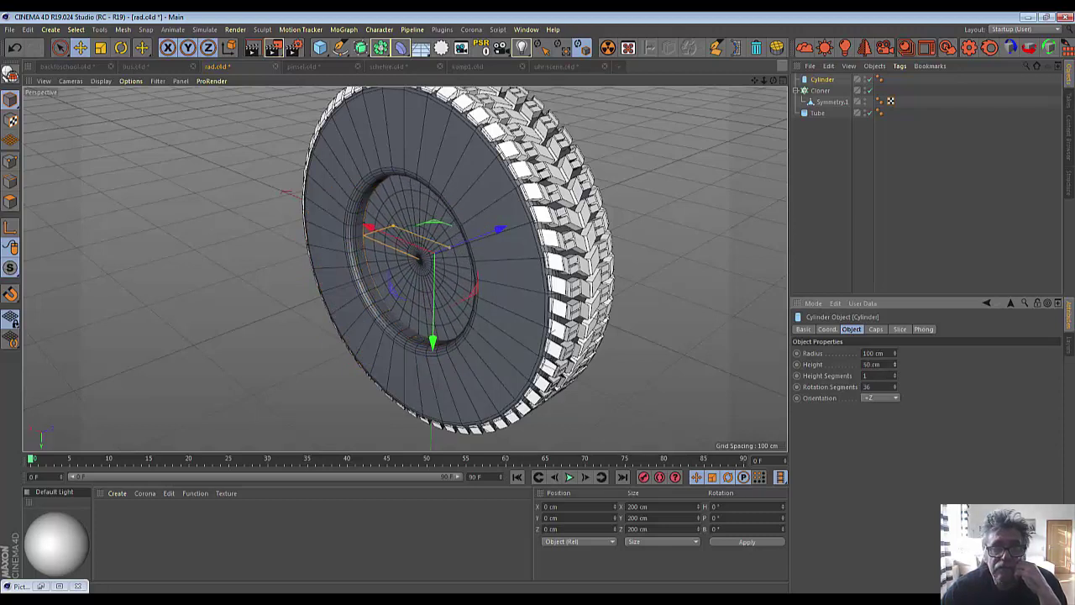
Push the cylinder back to about -33 cm on Z and trim its height to 50 cm.
{"action": "left_click", "coordinate": [60, 47]}
{"action": "mouse_move", "coordinate": [499, 228]}
{"action": "left_mouse_down"}
{"action": "mouse_move", "coordinate": [421, 263]}
{"action": "mouse_move", "coordinate": [483, 253]}
{"action": "left_mouse_up"}
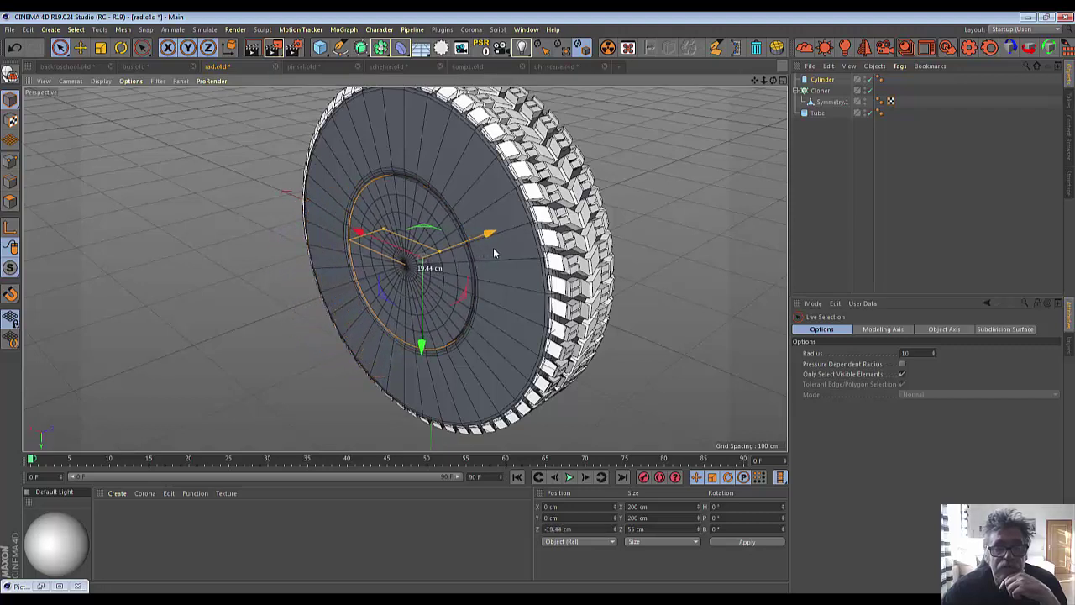
{"action": "left_click_drag", "start_coordinate": [484, 253], "coordinate": [485, 250]}
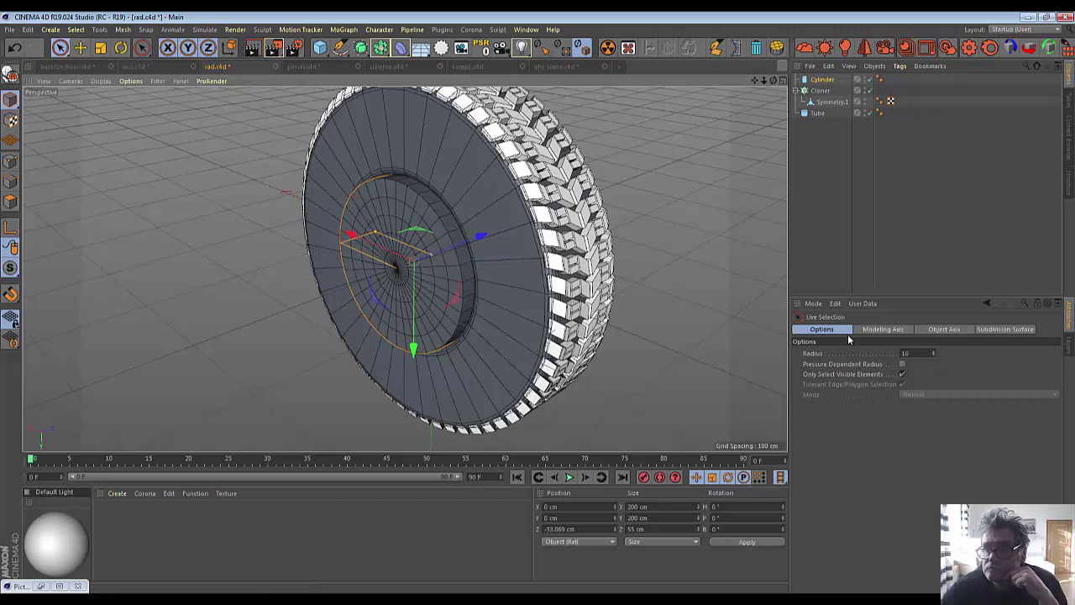
{"action": "left_click", "coordinate": [823, 78]}
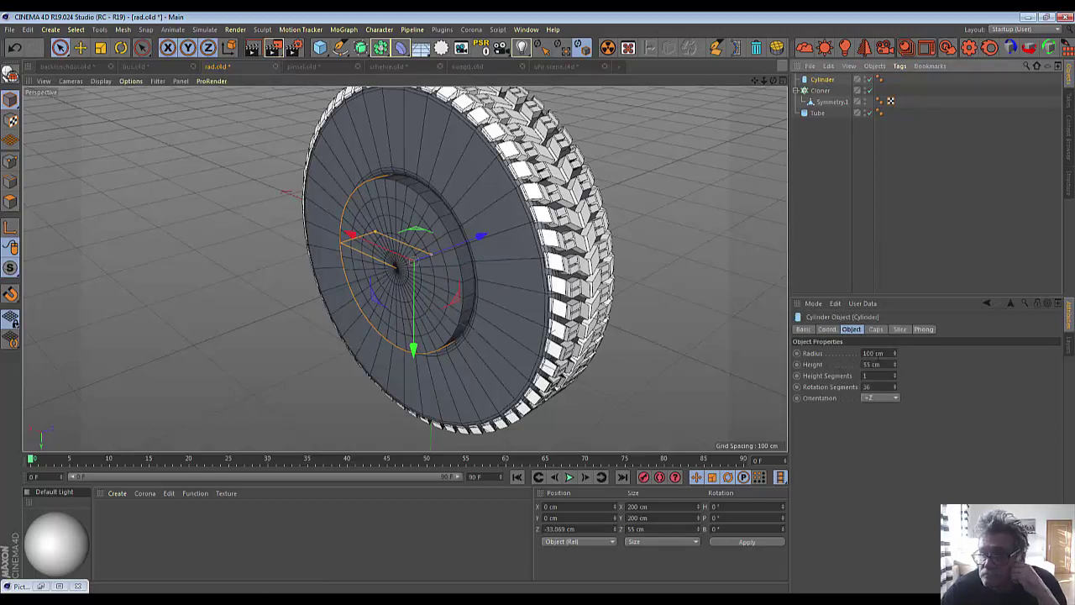
{"action": "left_click_drag", "start_coordinate": [895, 366], "coordinate": [896, 375]}
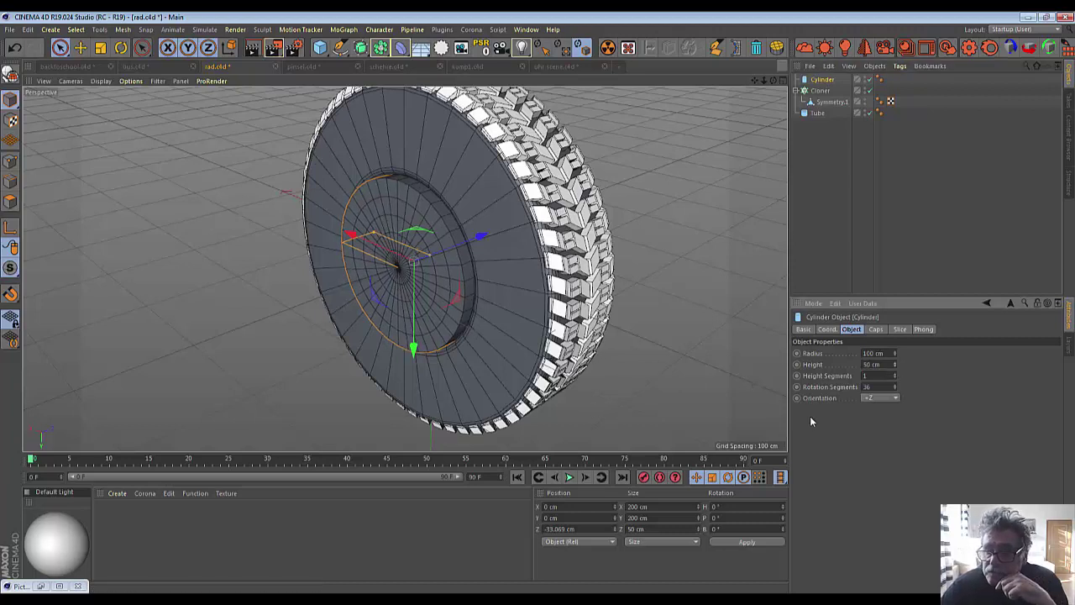
{"action": "left_click", "coordinate": [876, 329]}
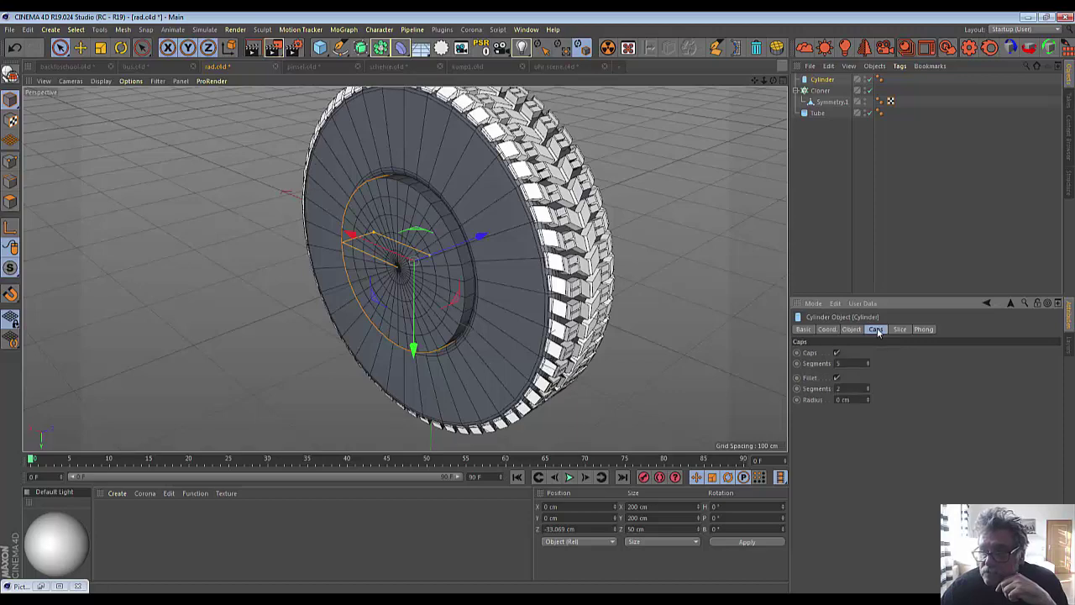
{"action": "left_click", "coordinate": [667, 356]}
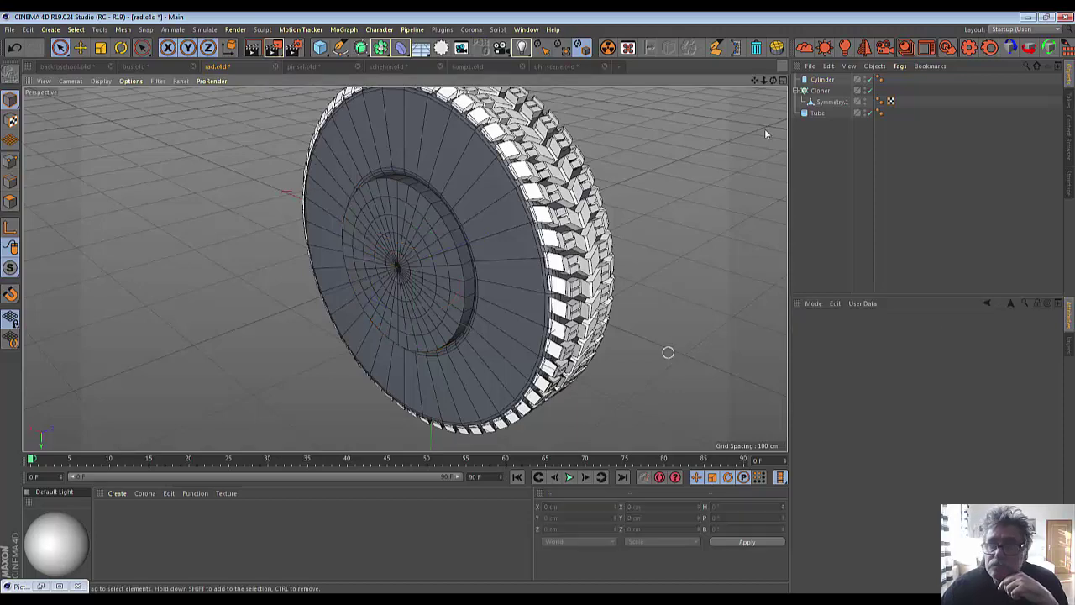
Reselect the hub cylinder and set its cap fillet radius to 3 cm.
{"action": "left_click", "coordinate": [822, 80]}
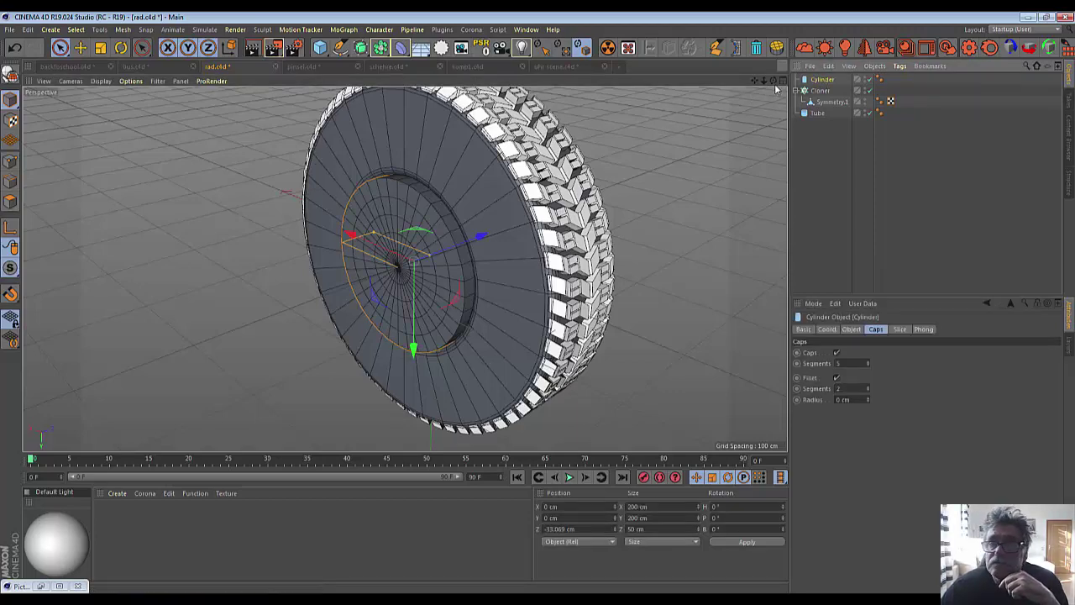
{"action": "mouse_move", "coordinate": [504, 252]}
{"action": "left_mouse_down", "text": "alt"}
{"action": "mouse_move", "coordinate": [377, 235]}
{"action": "mouse_move", "coordinate": [370, 252]}
{"action": "mouse_move", "coordinate": [361, 239]}
{"action": "left_mouse_up", "text": "alt"}
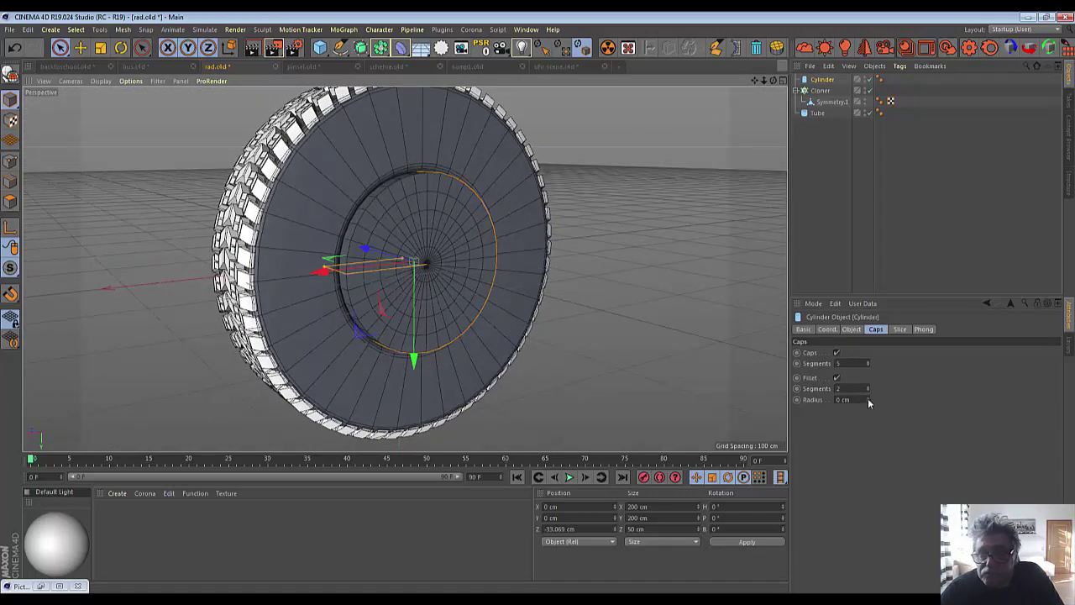
{"action": "left_click_drag", "start_coordinate": [869, 402], "coordinate": [869, 403]}
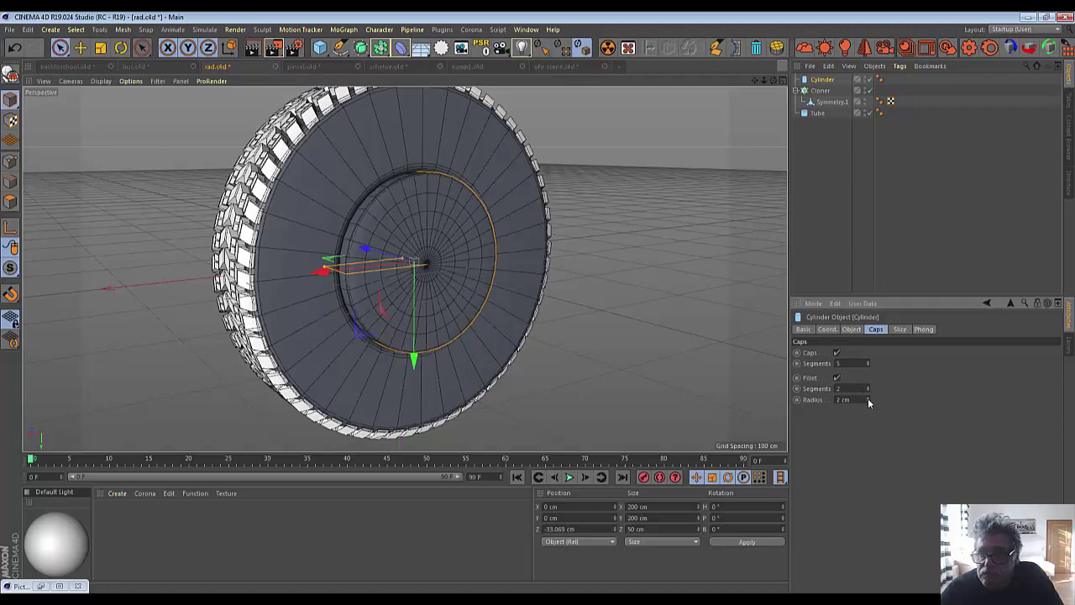
{"action": "left_click", "coordinate": [868, 400]}
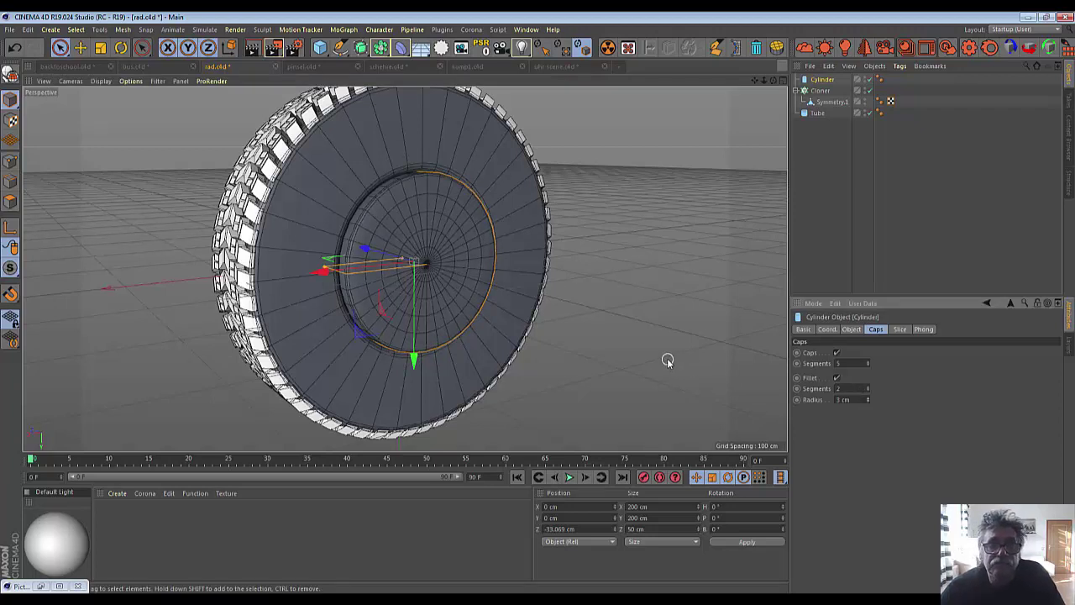
{"action": "left_click", "coordinate": [821, 81]}
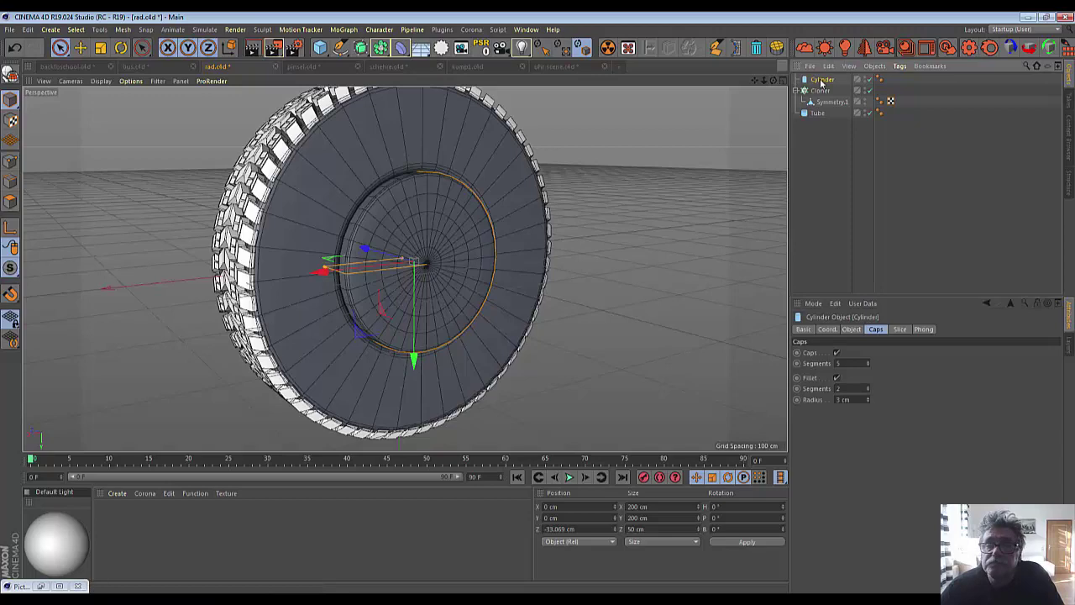
Make the hub cylinder editable and paint-select every polygon of its inner cap disc.
{"action": "left_click", "coordinate": [11, 74]}
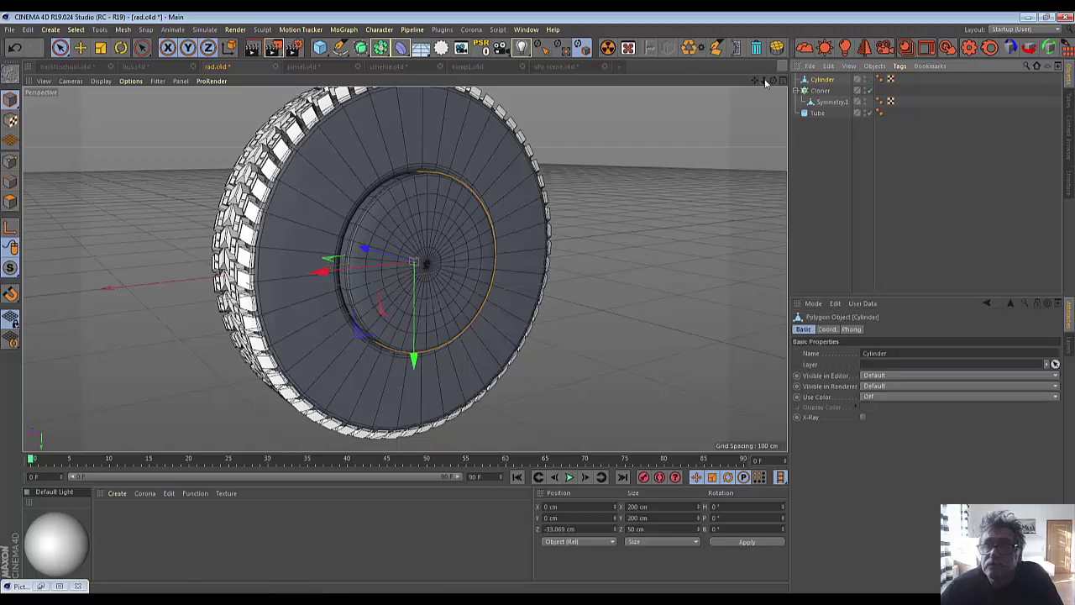
{"action": "left_click_drag", "start_coordinate": [774, 83], "coordinate": [581, 134]}
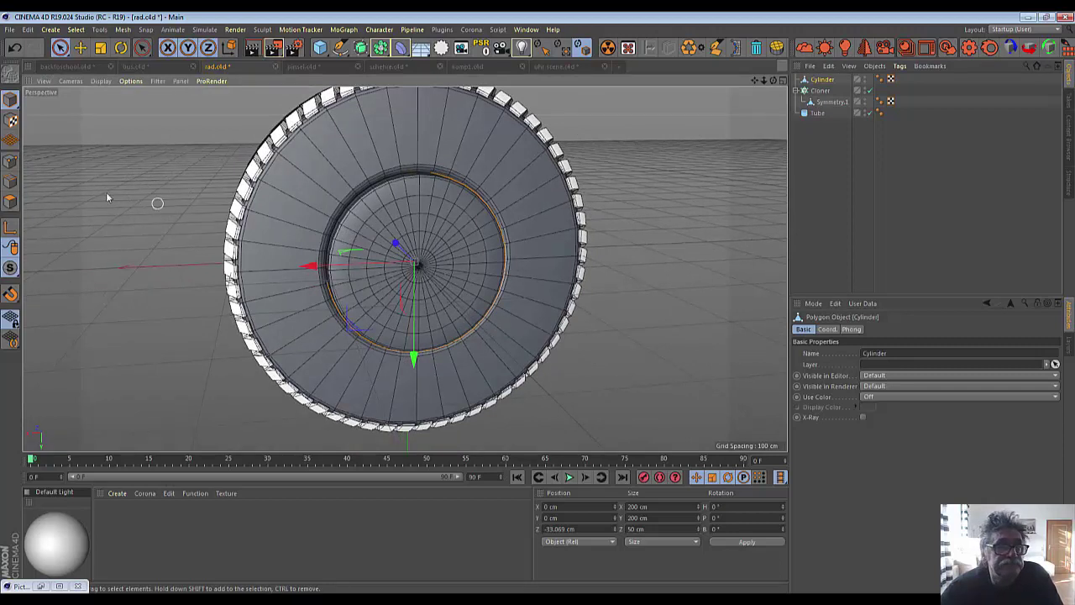
{"action": "left_click_drag", "start_coordinate": [59, 47], "coordinate": [101, 62]}
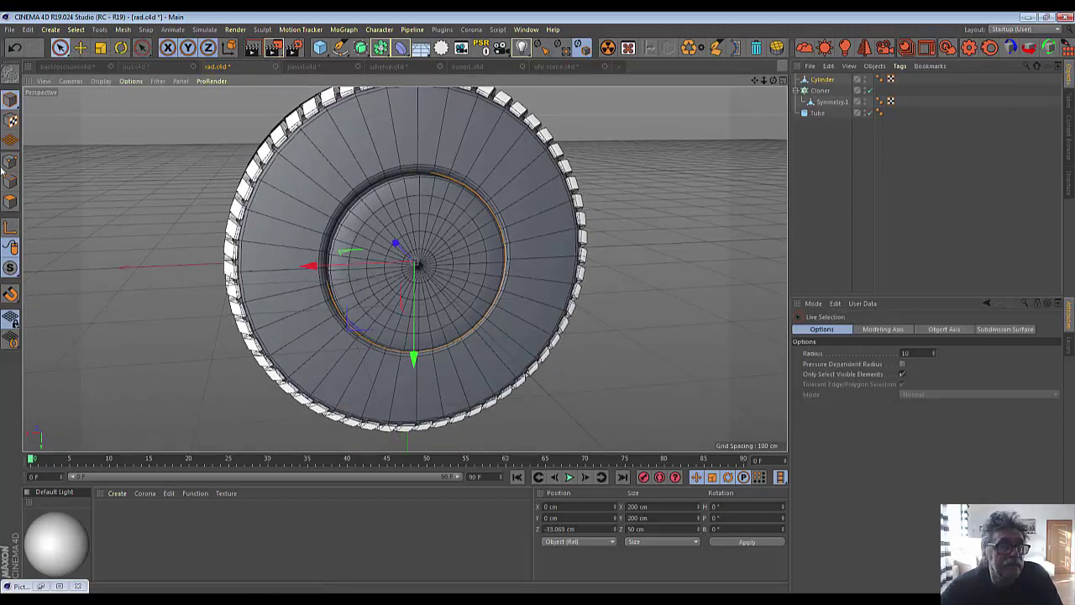
{"action": "left_click", "coordinate": [436, 230]}
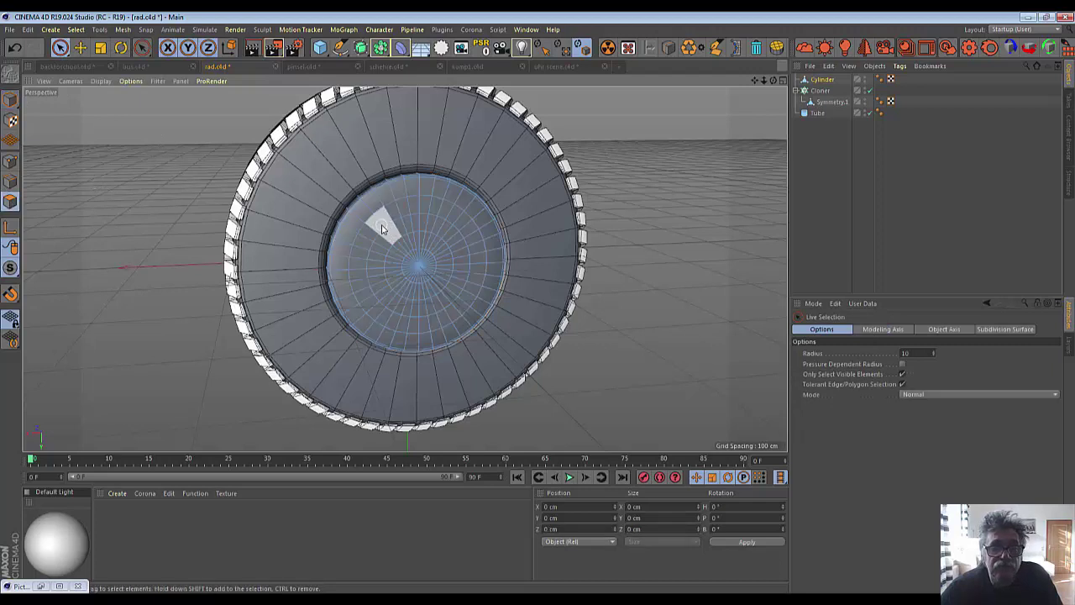
{"action": "left_click_drag", "start_coordinate": [383, 229], "coordinate": [473, 255]}
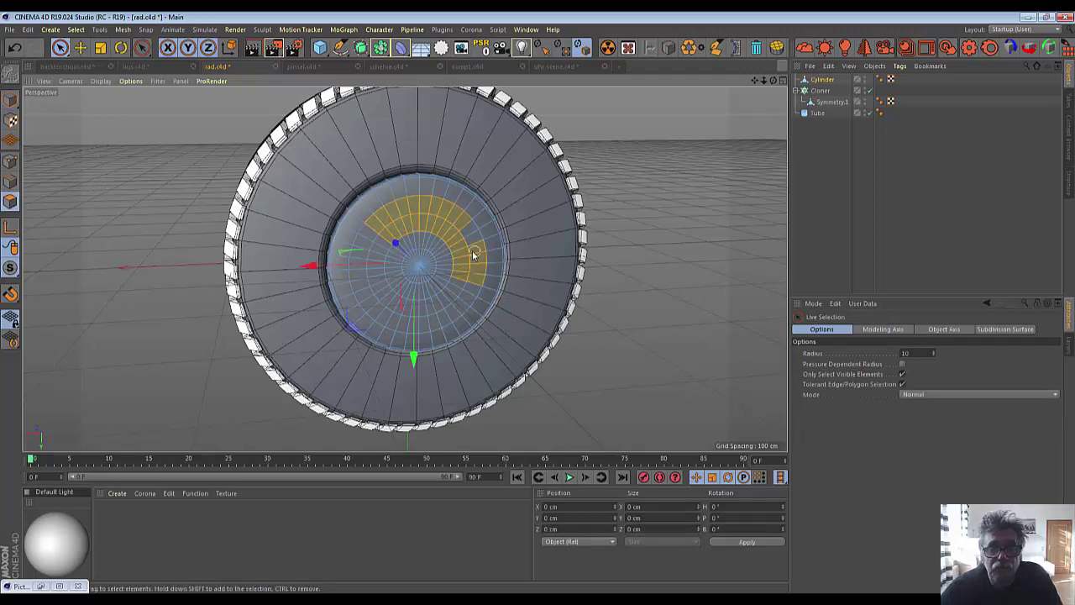
{"action": "mouse_move", "coordinate": [445, 309]}
{"action": "left_mouse_down"}
{"action": "mouse_move", "coordinate": [372, 300]}
{"action": "mouse_move", "coordinate": [359, 267]}
{"action": "mouse_move", "coordinate": [394, 229]}
{"action": "mouse_move", "coordinate": [438, 298]}
{"action": "mouse_move", "coordinate": [416, 265]}
{"action": "left_mouse_up"}
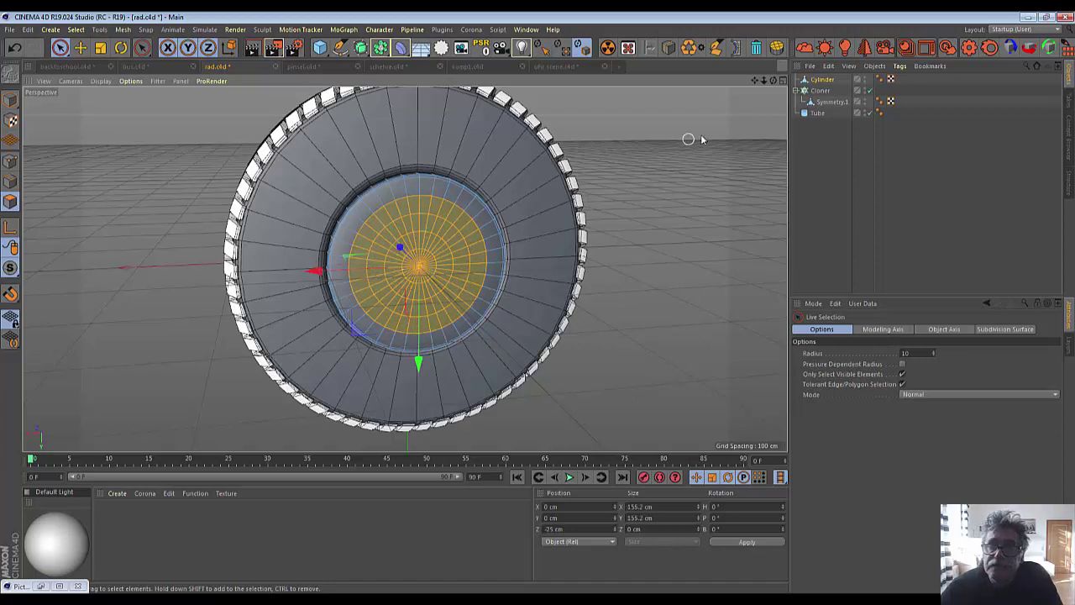
Push the selected cap disc back along Z into the hub, undoing a sideways test move.
{"action": "left_click_drag", "start_coordinate": [774, 81], "coordinate": [466, 195]}
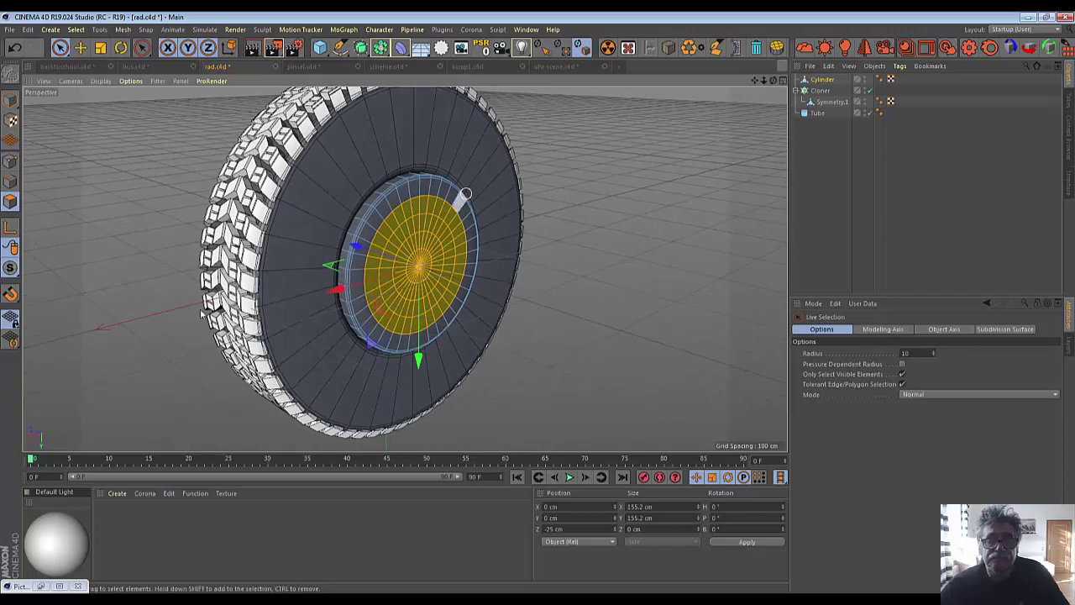
{"action": "left_click_drag", "start_coordinate": [356, 247], "coordinate": [333, 247]}
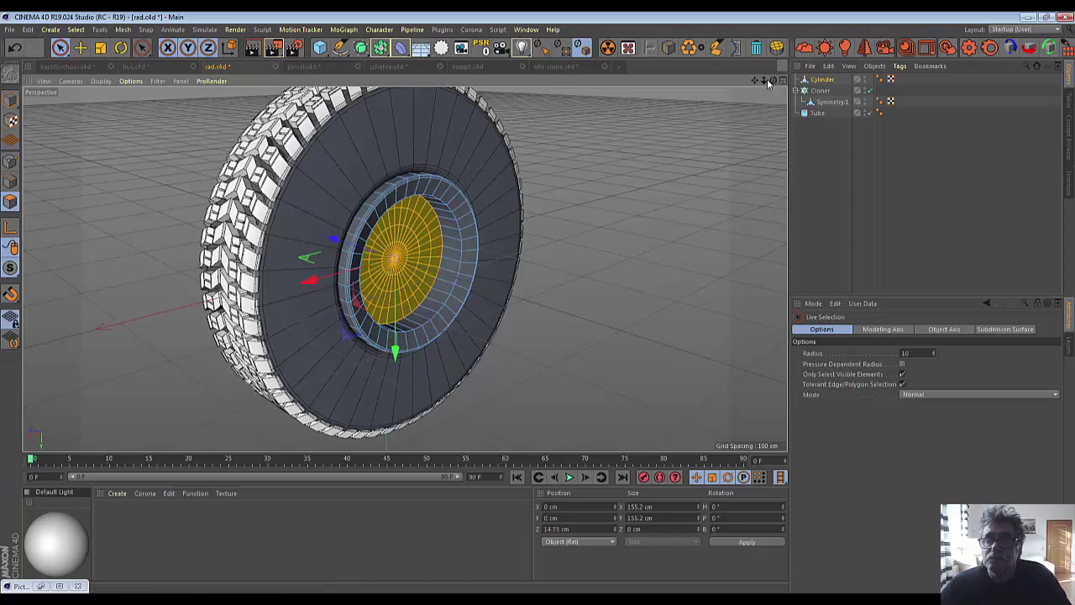
{"action": "left_click_drag", "start_coordinate": [771, 80], "coordinate": [663, 88]}
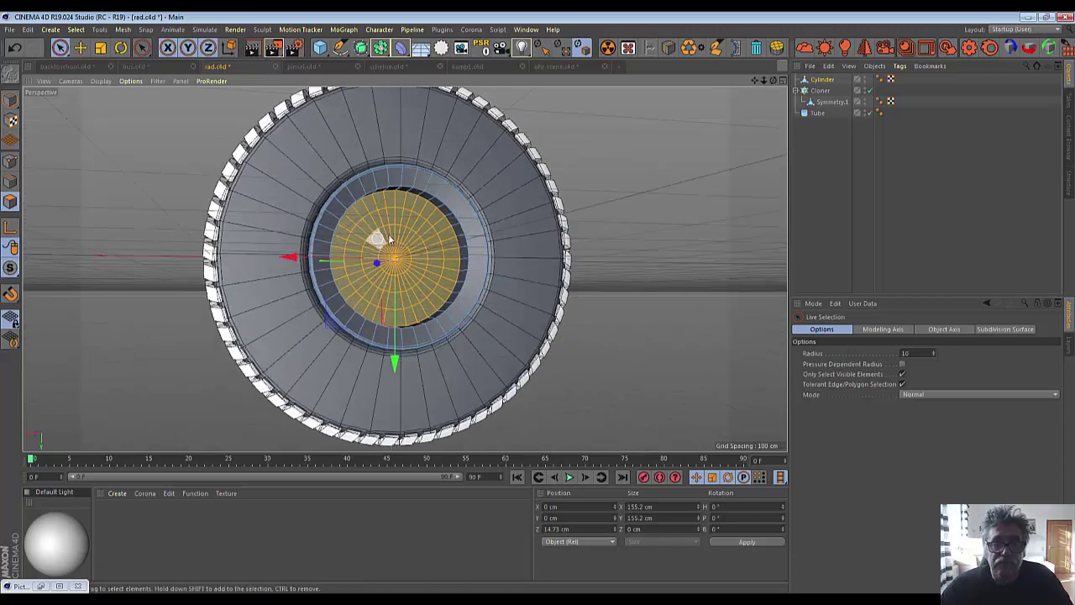
{"action": "mouse_move", "coordinate": [375, 235]}
{"action": "left_mouse_down"}
{"action": "mouse_move", "coordinate": [387, 226]}
{"action": "mouse_move", "coordinate": [378, 295]}
{"action": "mouse_move", "coordinate": [380, 254]}
{"action": "mouse_move", "coordinate": [393, 264]}
{"action": "left_mouse_up"}
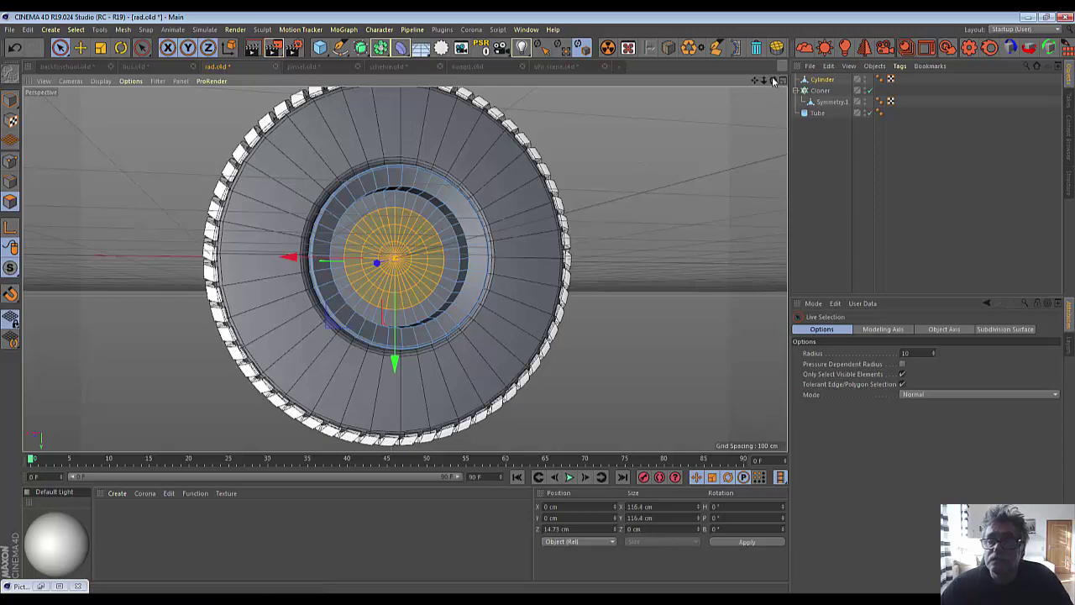
{"action": "left_click_drag", "start_coordinate": [774, 81], "coordinate": [731, 92]}
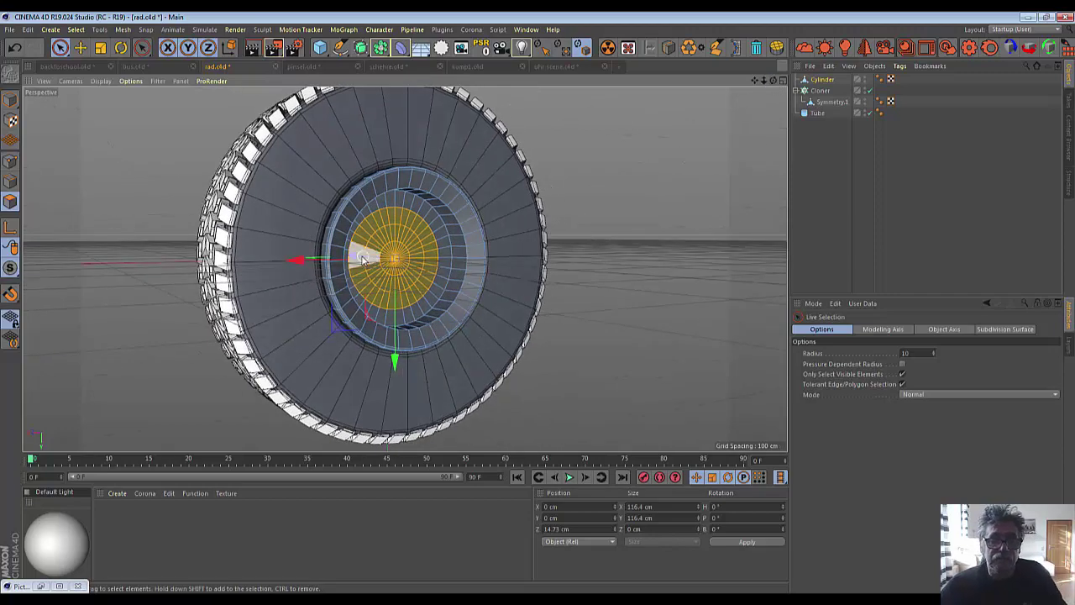
{"action": "left_click_drag", "start_coordinate": [351, 258], "coordinate": [367, 267]}
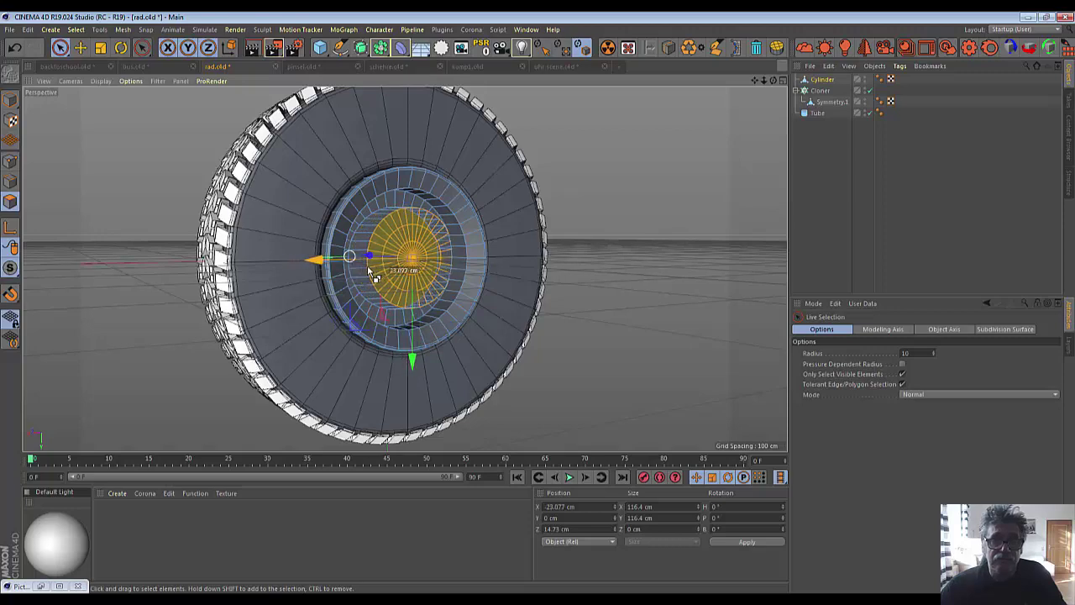
{"action": "left_click_drag", "start_coordinate": [367, 267], "coordinate": [371, 268]}
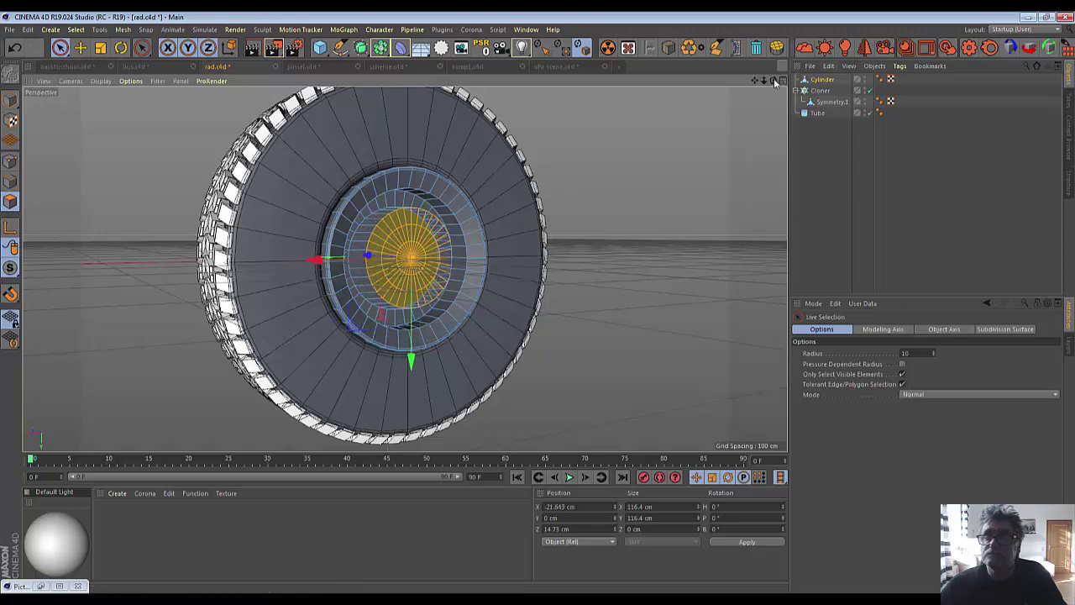
{"action": "left_click_drag", "start_coordinate": [774, 82], "coordinate": [749, 88]}
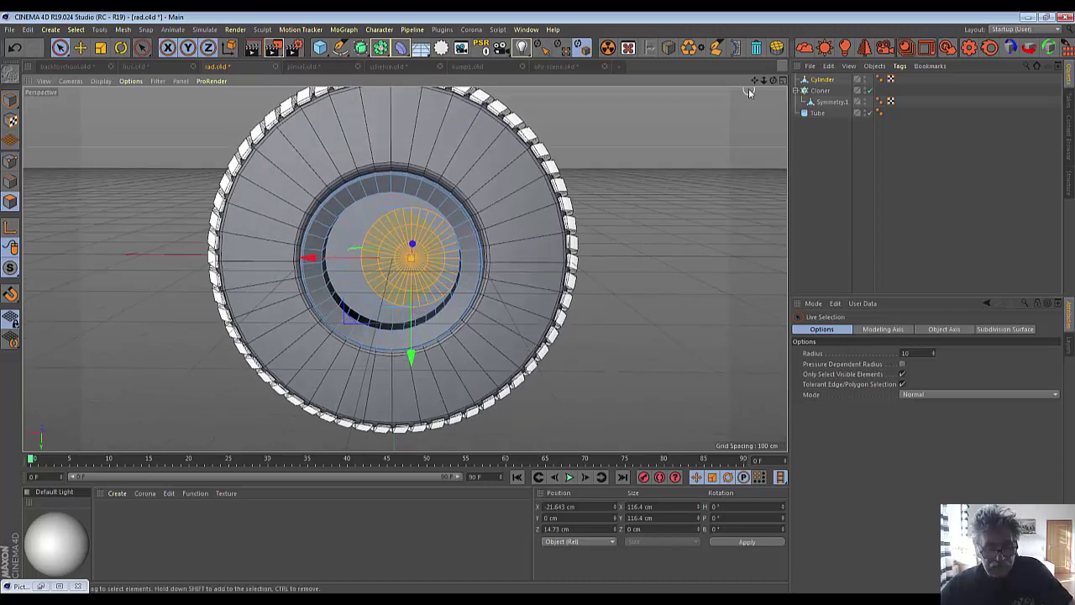
{"action": "key", "text": "ctrl+z"}
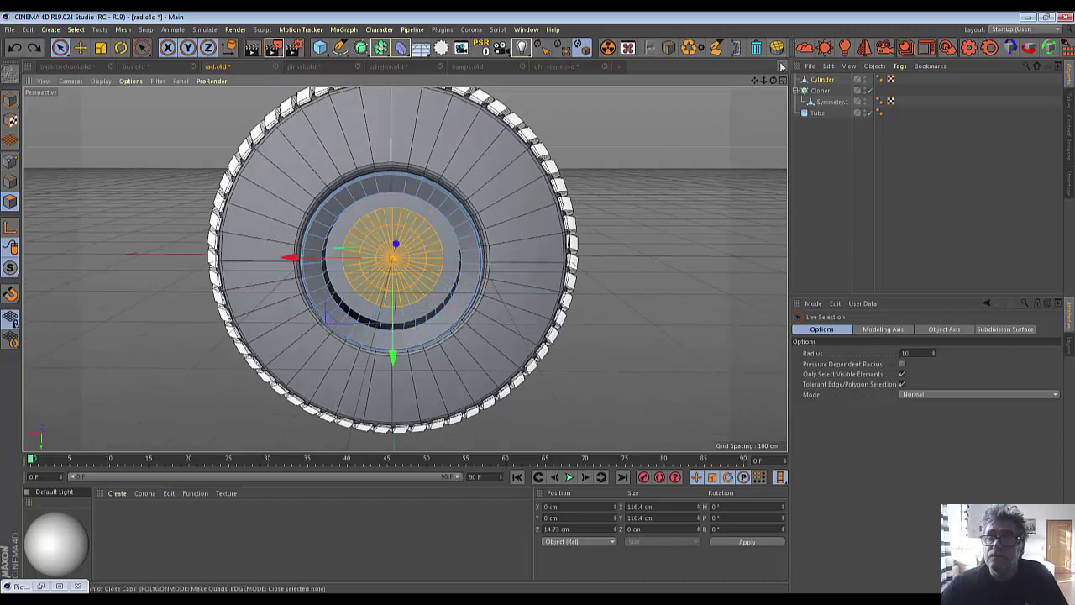
{"action": "left_click_drag", "start_coordinate": [773, 81], "coordinate": [275, 271]}
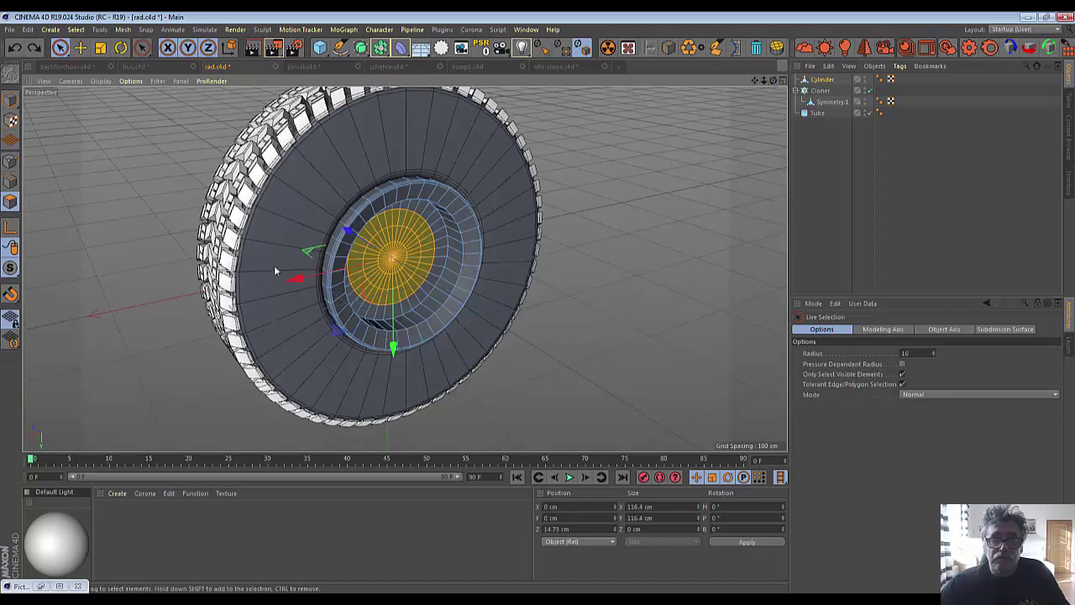
{"action": "left_click_drag", "start_coordinate": [349, 231], "coordinate": [364, 249]}
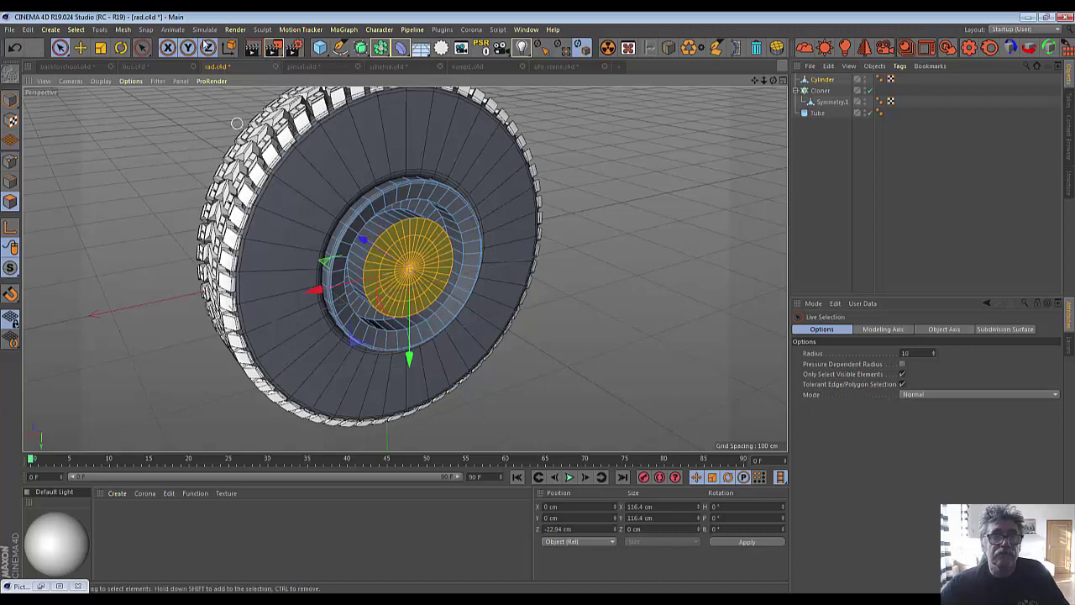
Shrink the inner disc with the Scale tool to about 64 cm across.
{"action": "left_click", "coordinate": [100, 48]}
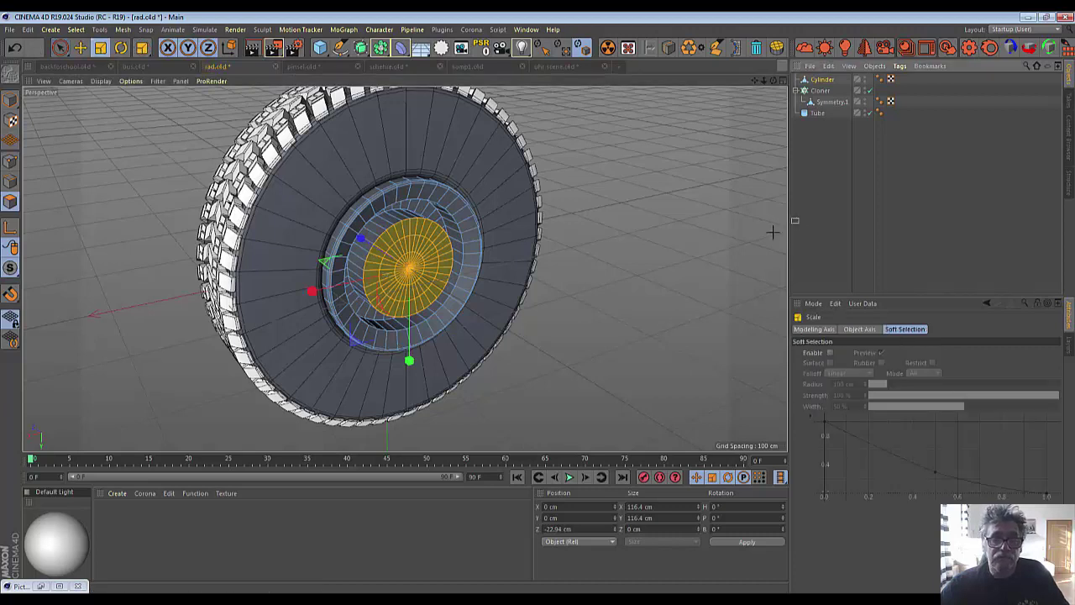
{"action": "left_click", "coordinate": [691, 272]}
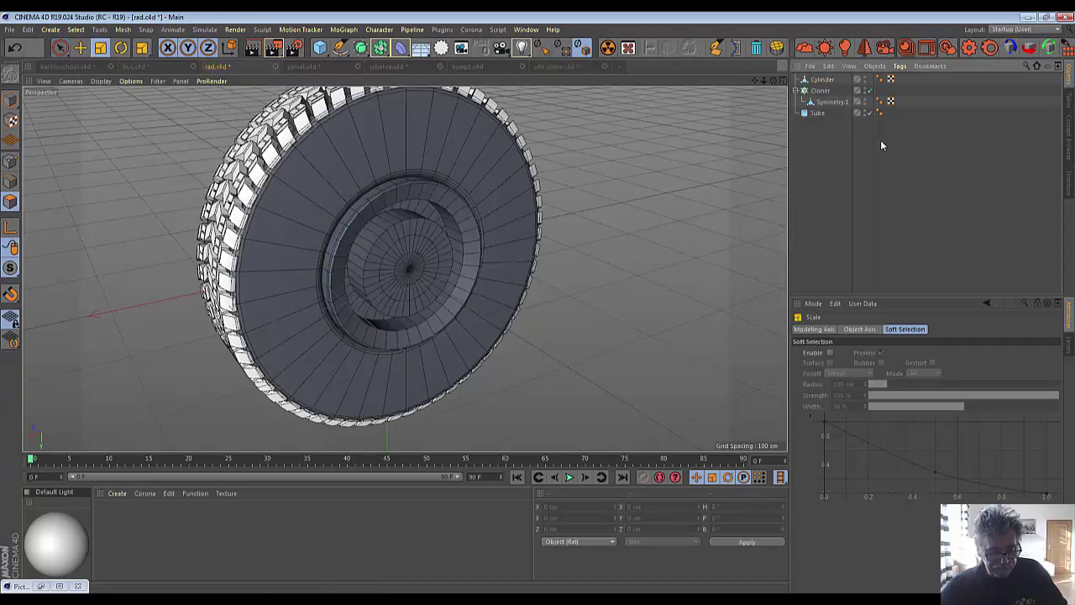
{"action": "left_click", "coordinate": [822, 79]}
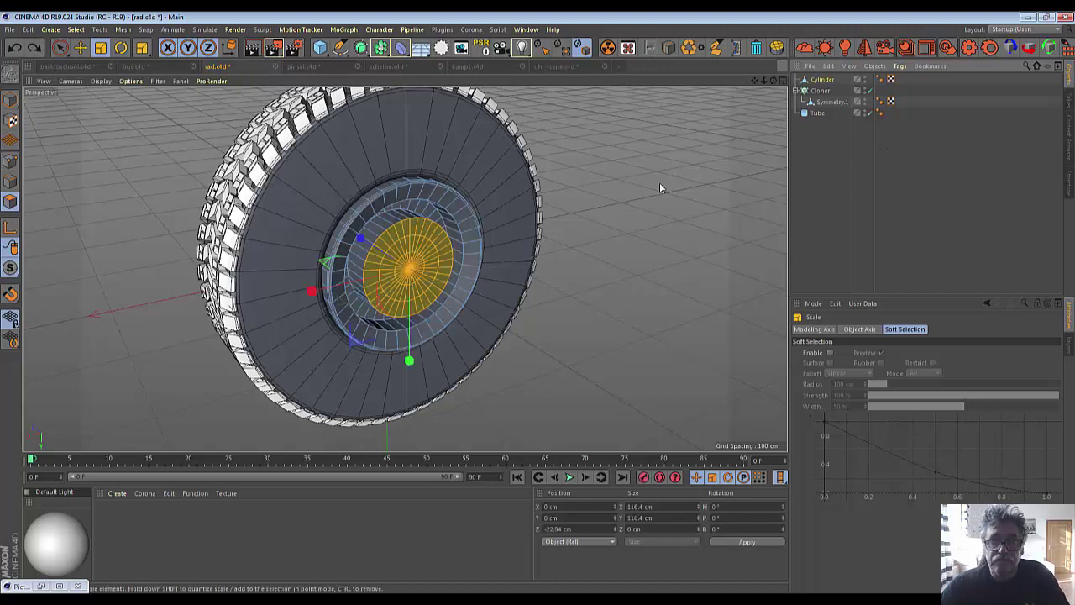
{"action": "mouse_move", "coordinate": [659, 182]}
{"action": "left_mouse_down"}
{"action": "mouse_move", "coordinate": [591, 213]}
{"action": "mouse_move", "coordinate": [595, 222]}
{"action": "left_mouse_up"}
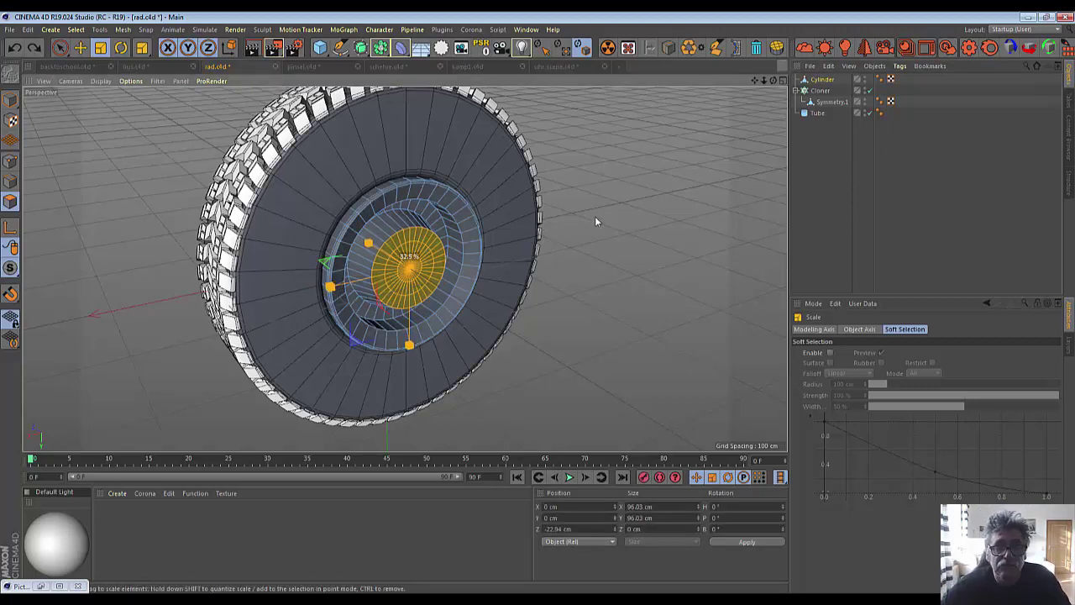
Fine-tune the disc's depth to about -35.6 cm and its ring size, then deselect.
{"action": "left_click", "coordinate": [59, 47]}
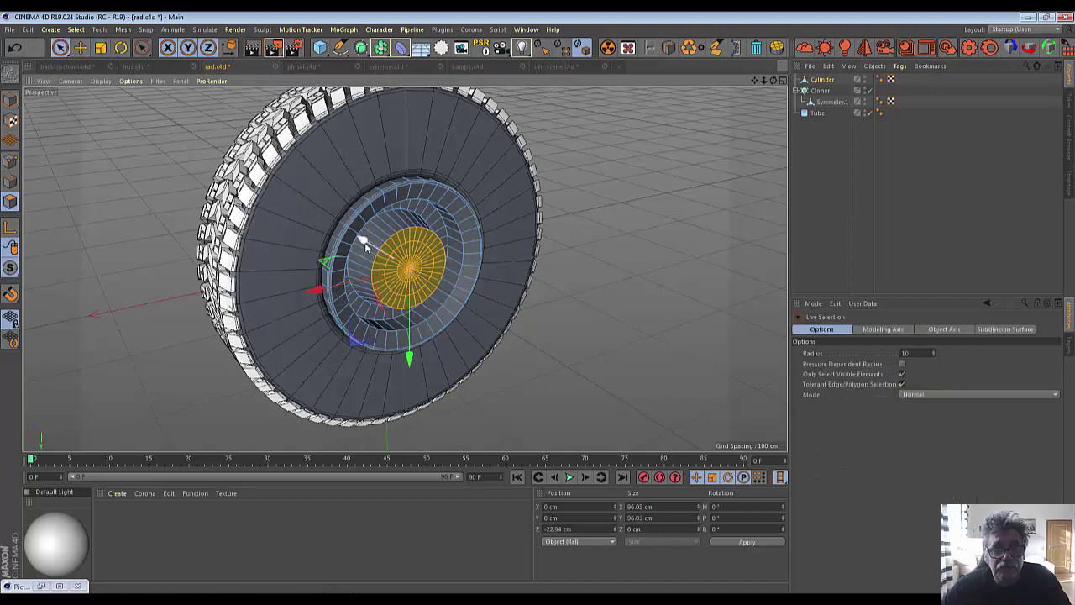
{"action": "mouse_move", "coordinate": [364, 242]}
{"action": "left_mouse_down"}
{"action": "mouse_move", "coordinate": [433, 285]}
{"action": "mouse_move", "coordinate": [583, 304]}
{"action": "left_mouse_up"}
{"action": "left_click", "coordinate": [414, 256]}
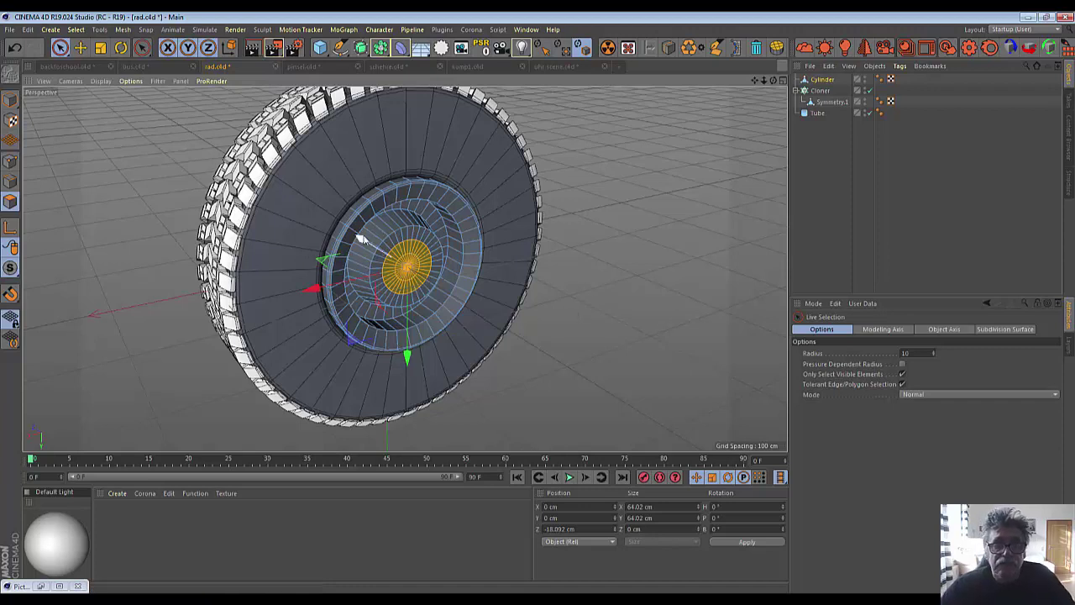
{"action": "left_click_drag", "start_coordinate": [374, 247], "coordinate": [376, 248]}
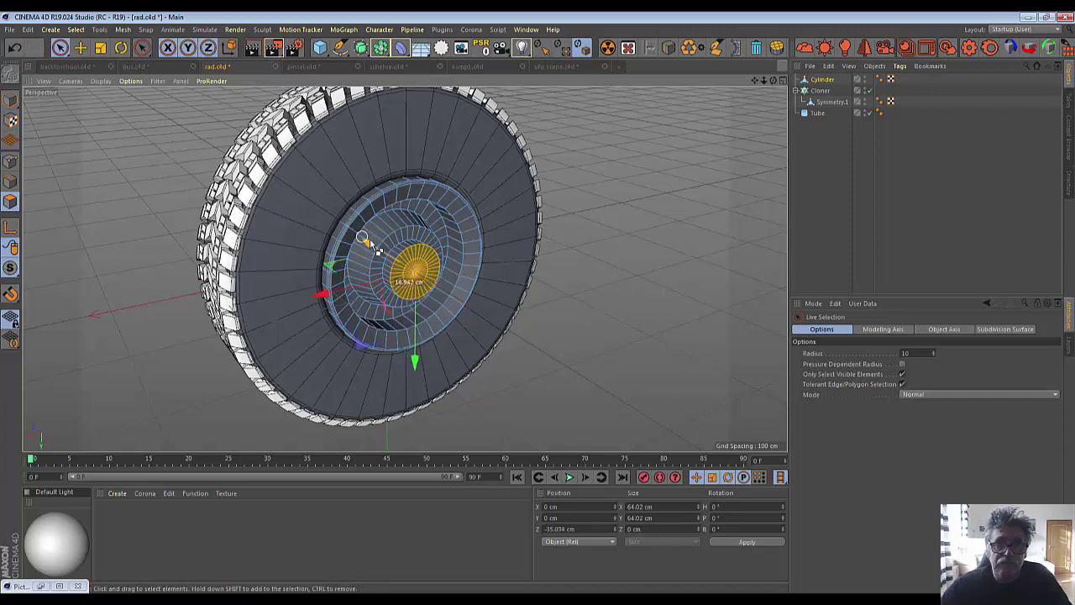
{"action": "left_click_drag", "start_coordinate": [376, 249], "coordinate": [377, 249]}
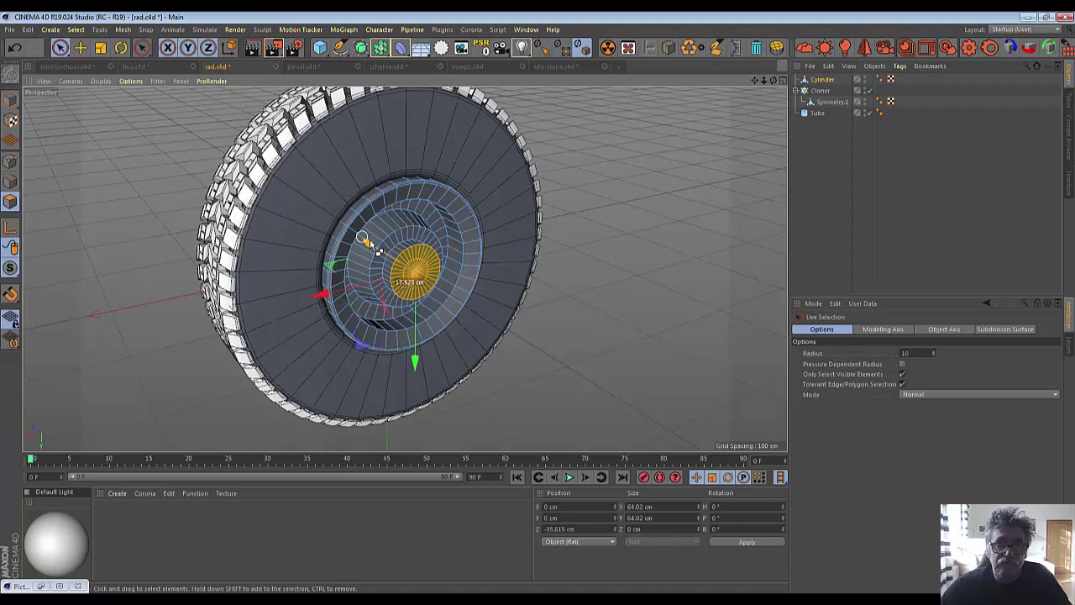
{"action": "left_click", "coordinate": [562, 324]}
{"action": "scroll", "coordinate": [588, 334], "scroll_direction": "up", "scroll_amount": 2}
{"action": "scroll", "coordinate": [589, 333], "scroll_direction": "up", "scroll_amount": 1}
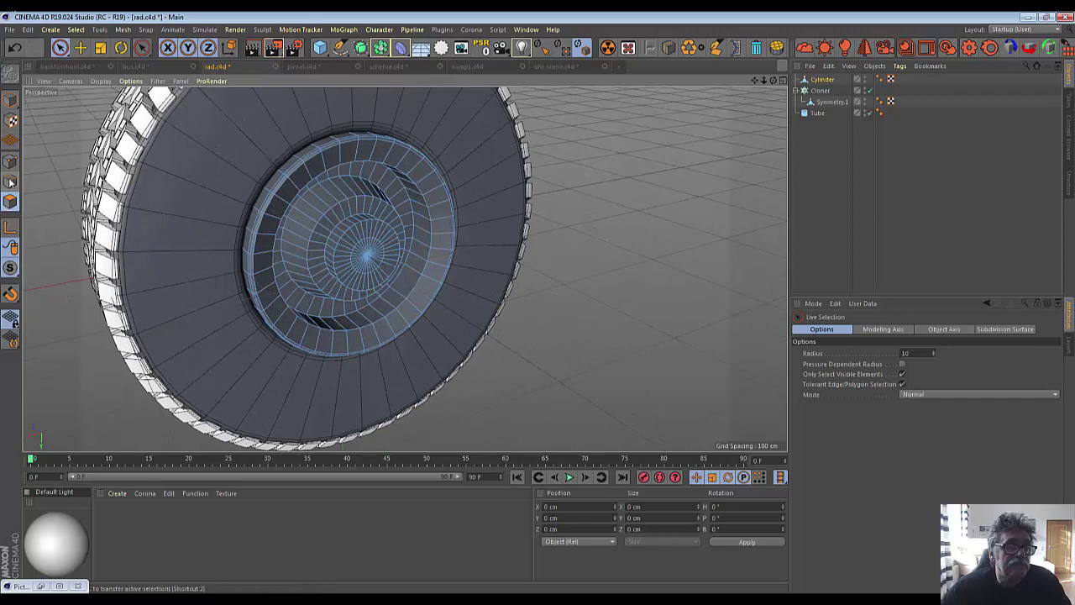
Use Loop Selection to pick the outer, middle and innermost edge rings of the hub.
{"action": "left_click", "coordinate": [74, 31]}
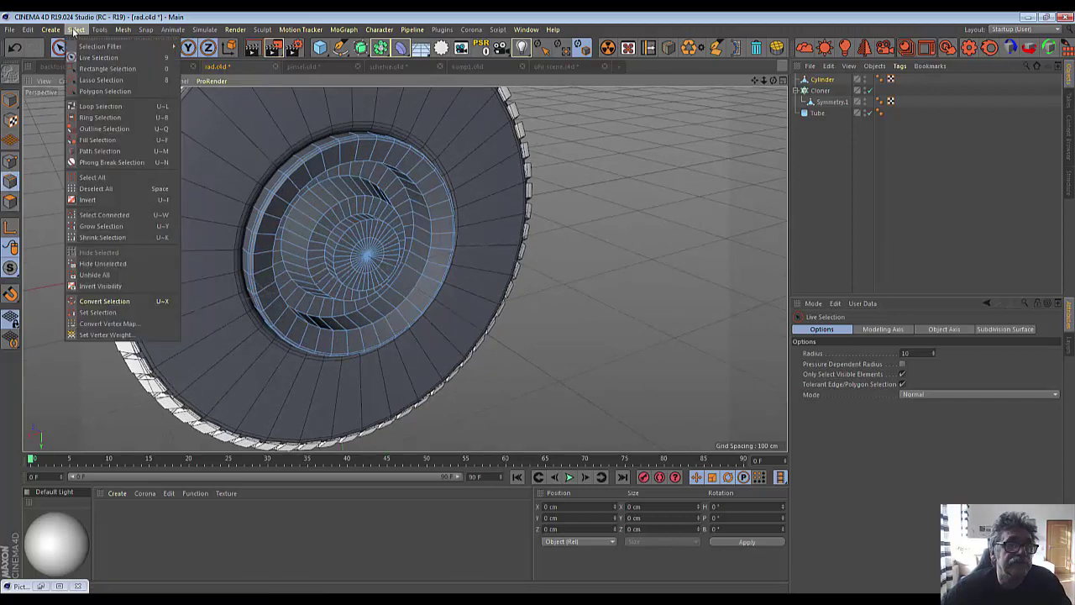
{"action": "left_click", "coordinate": [94, 106]}
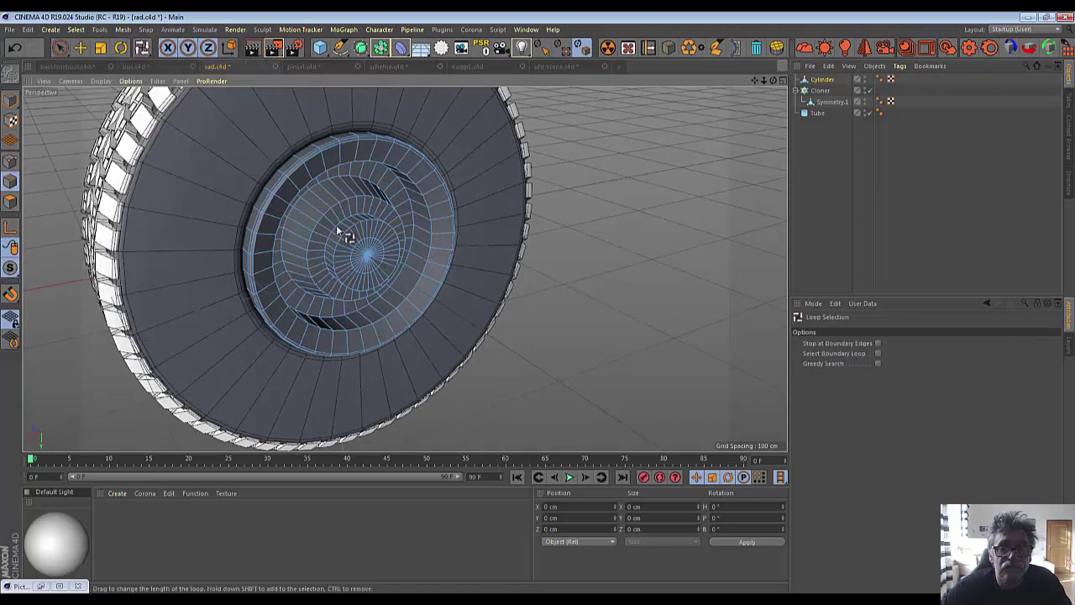
{"action": "left_click", "coordinate": [402, 307]}
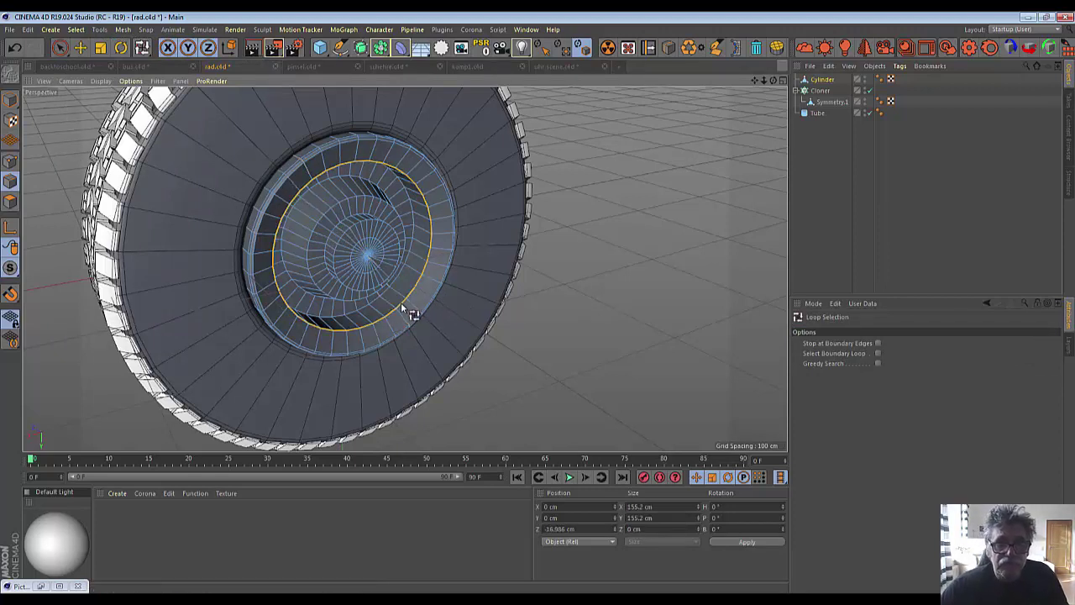
{"action": "left_click", "coordinate": [319, 246], "text": "shift"}
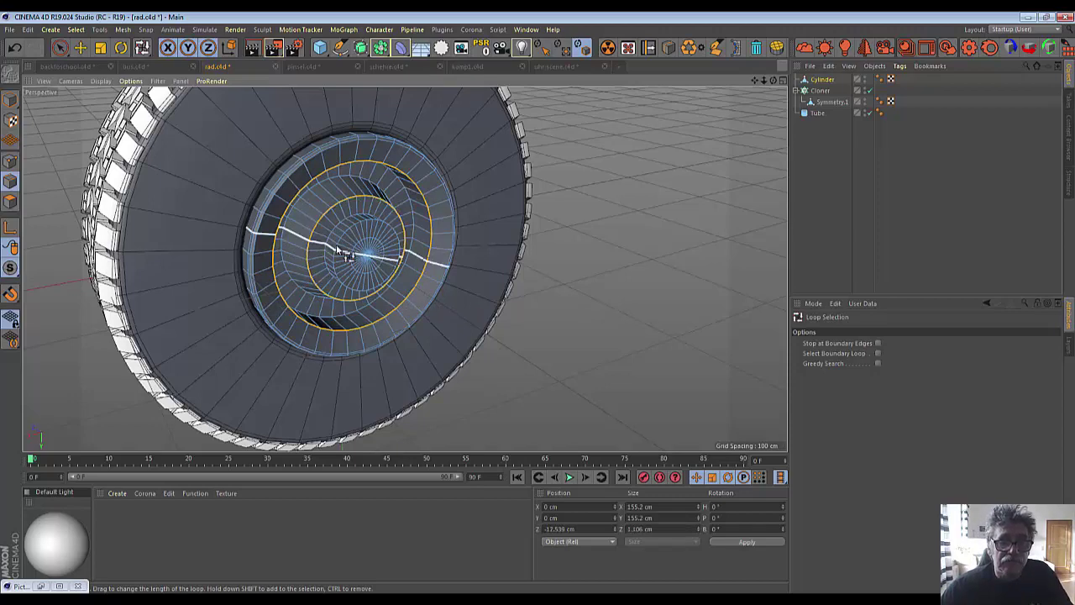
{"action": "left_click", "coordinate": [340, 252], "text": "shift"}
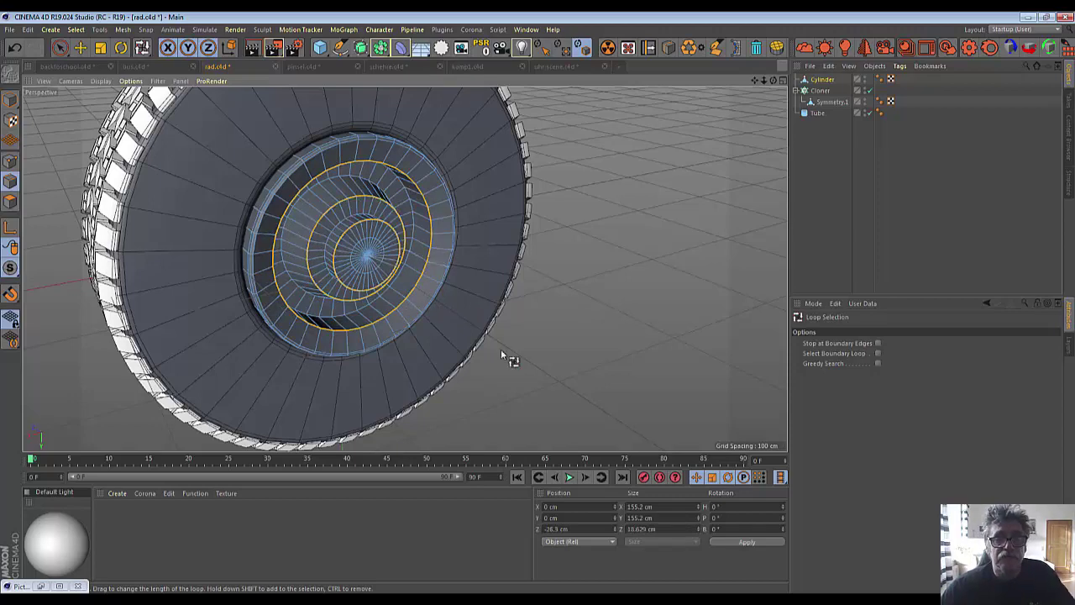
{"action": "scroll", "coordinate": [545, 319], "scroll_direction": "up", "scroll_amount": 2}
{"action": "right_click", "coordinate": [660, 227]}
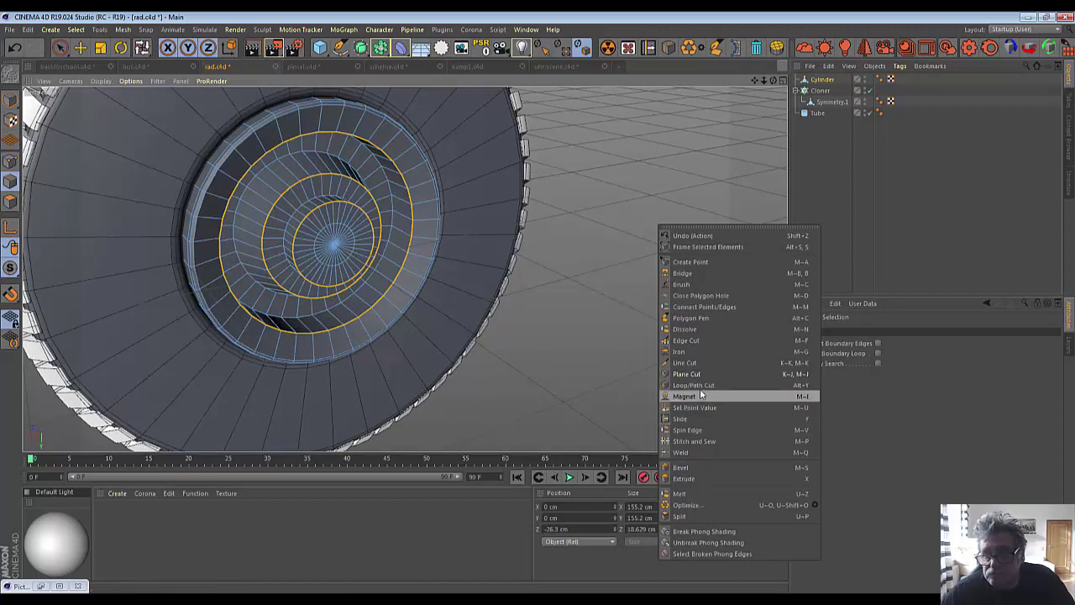
{"action": "left_click", "coordinate": [695, 466]}
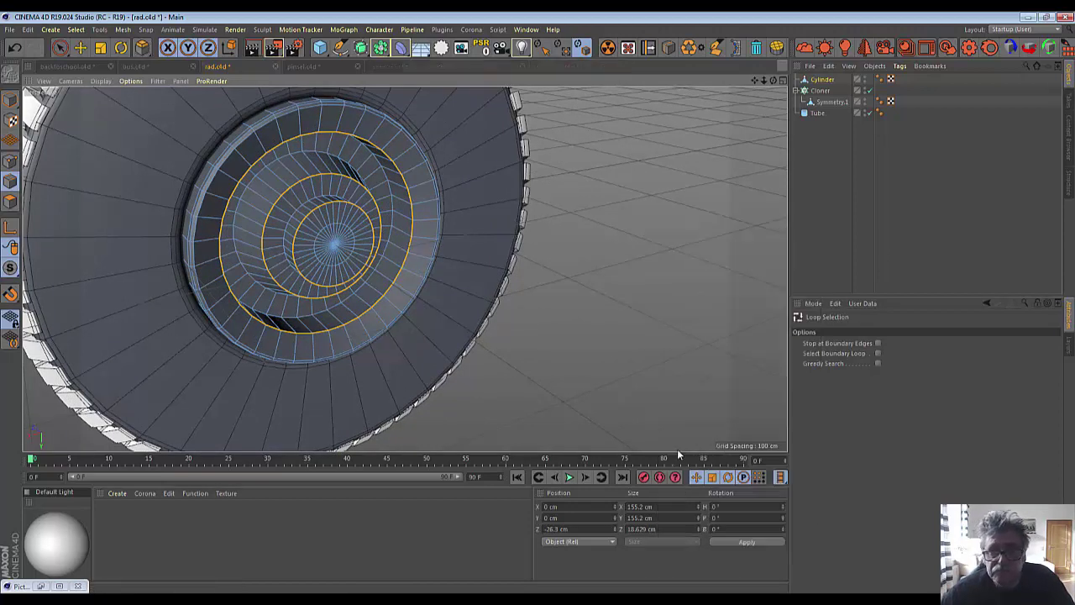
{"action": "left_click_drag", "start_coordinate": [399, 275], "coordinate": [393, 284]}
{"action": "key", "text": "ctrl+shift+a"}
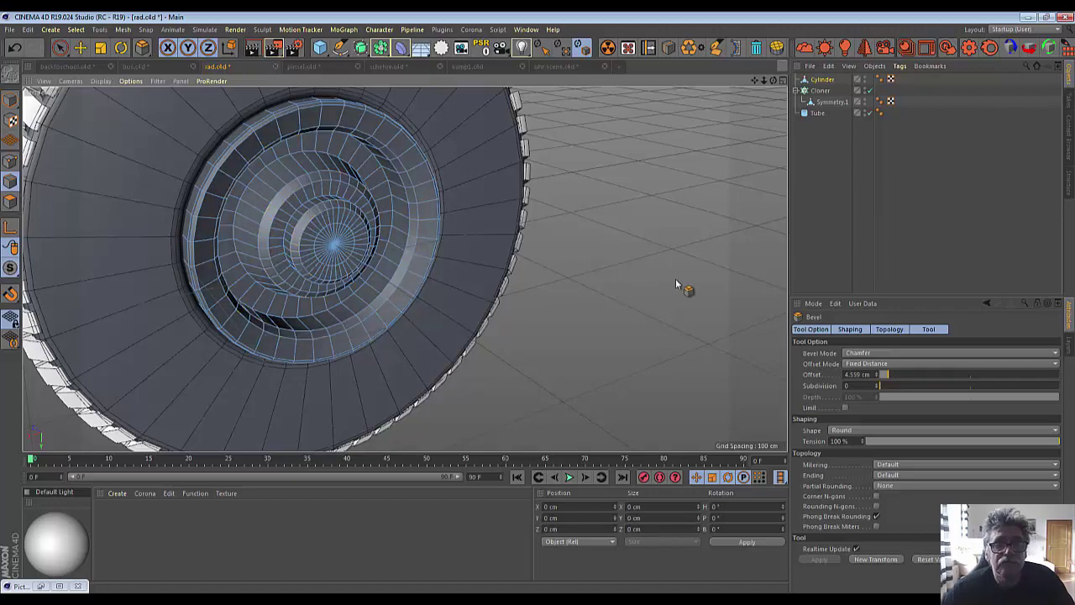
{"action": "key", "text": "ctrl+shift+z"}
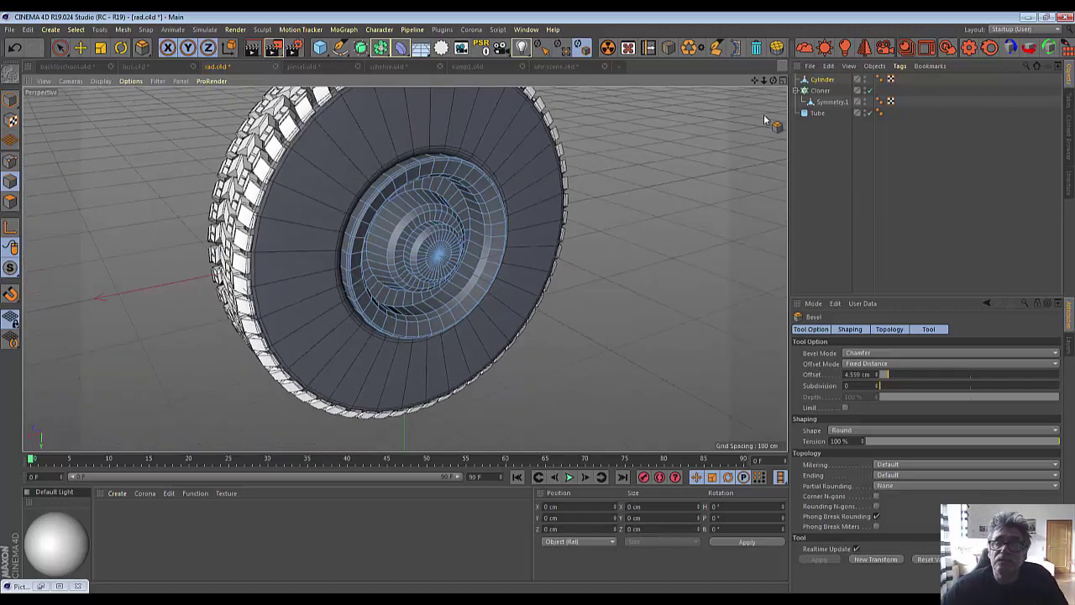
{"action": "left_click_drag", "start_coordinate": [773, 81], "coordinate": [722, 84]}
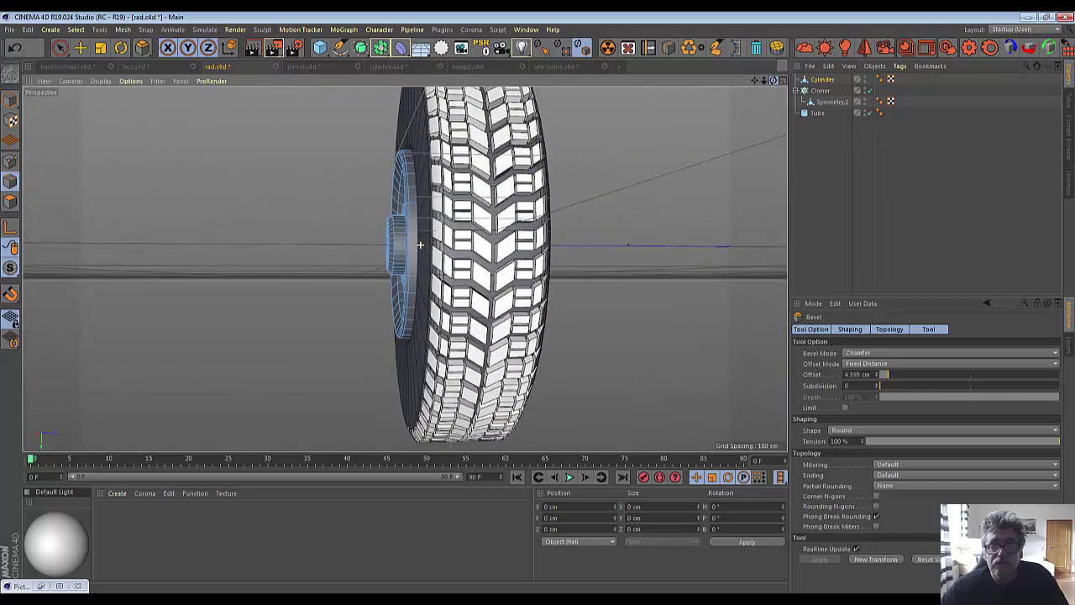
In Model mode, slide the Cylinder hub on Z from -33.069 to about -28.3 cm.
{"action": "left_click", "coordinate": [829, 84]}
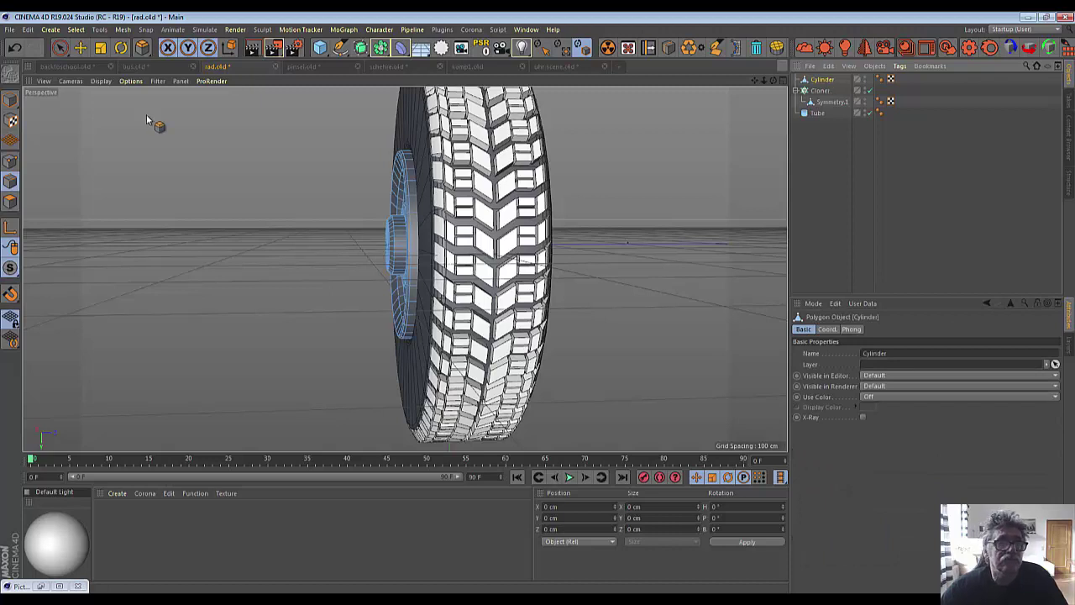
{"action": "key", "text": "e"}
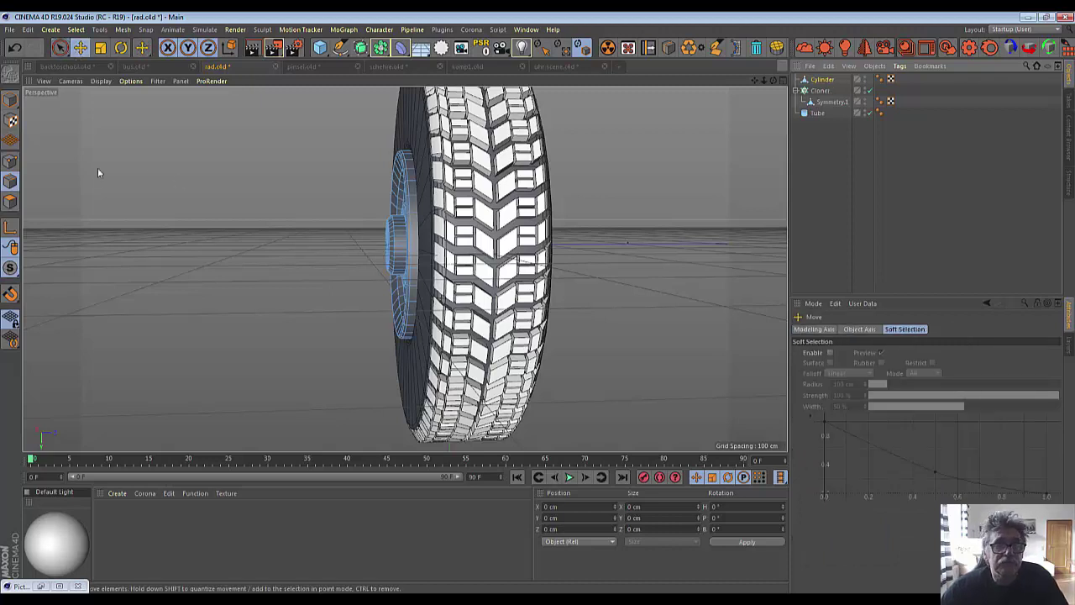
{"action": "left_click", "coordinate": [60, 47]}
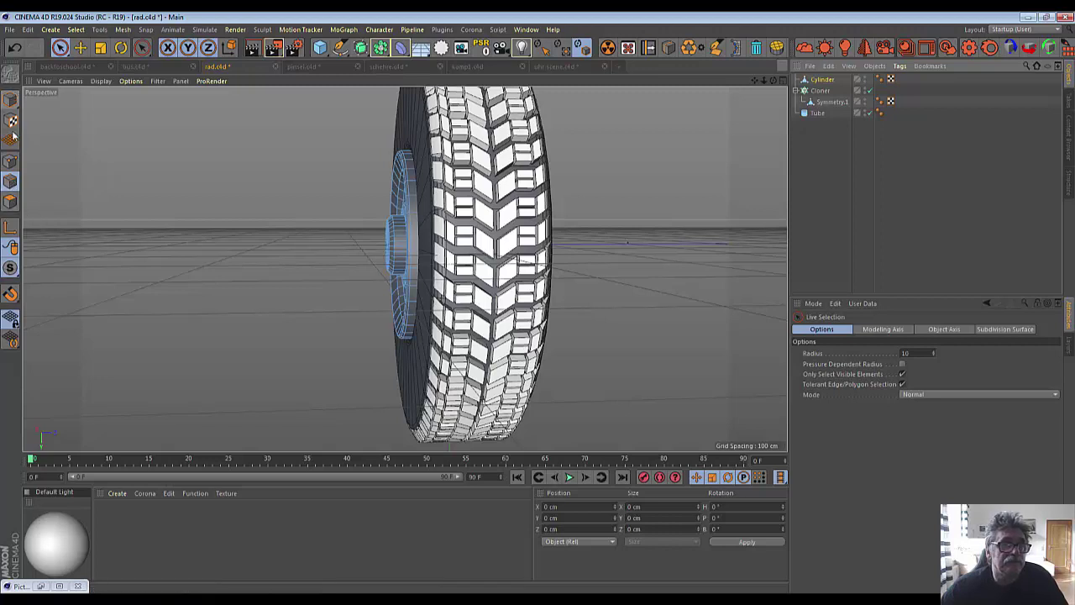
{"action": "left_click", "coordinate": [10, 100]}
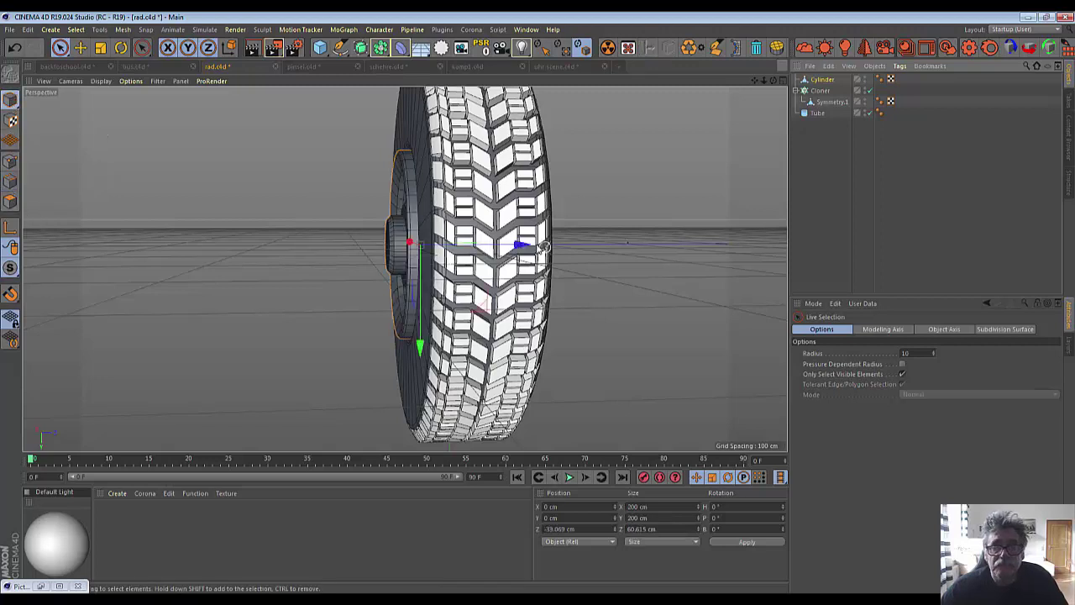
{"action": "left_click_drag", "start_coordinate": [519, 245], "coordinate": [526, 248]}
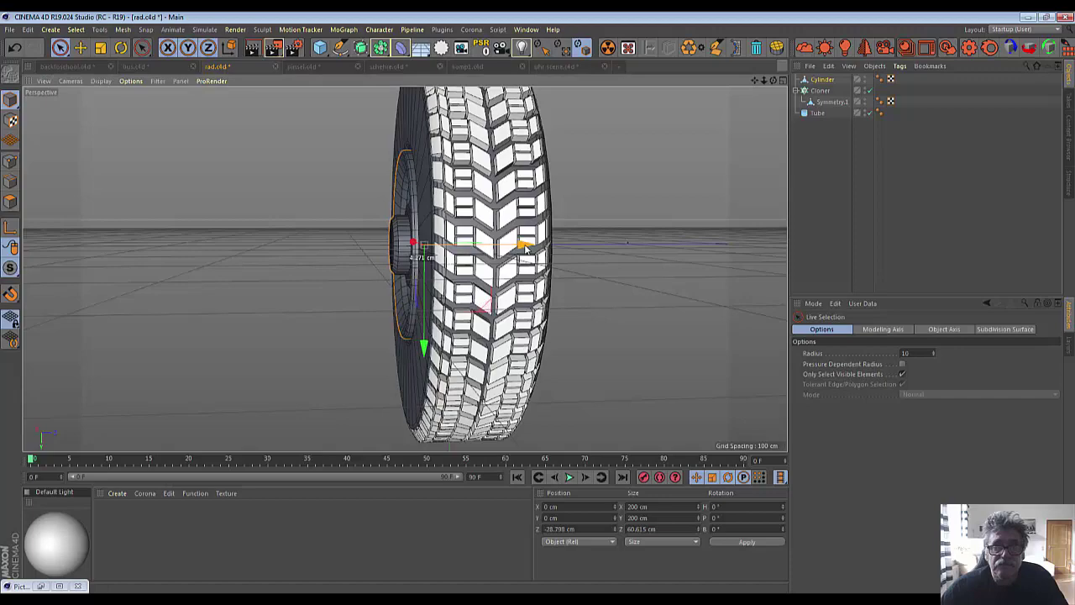
{"action": "left_click", "coordinate": [597, 324]}
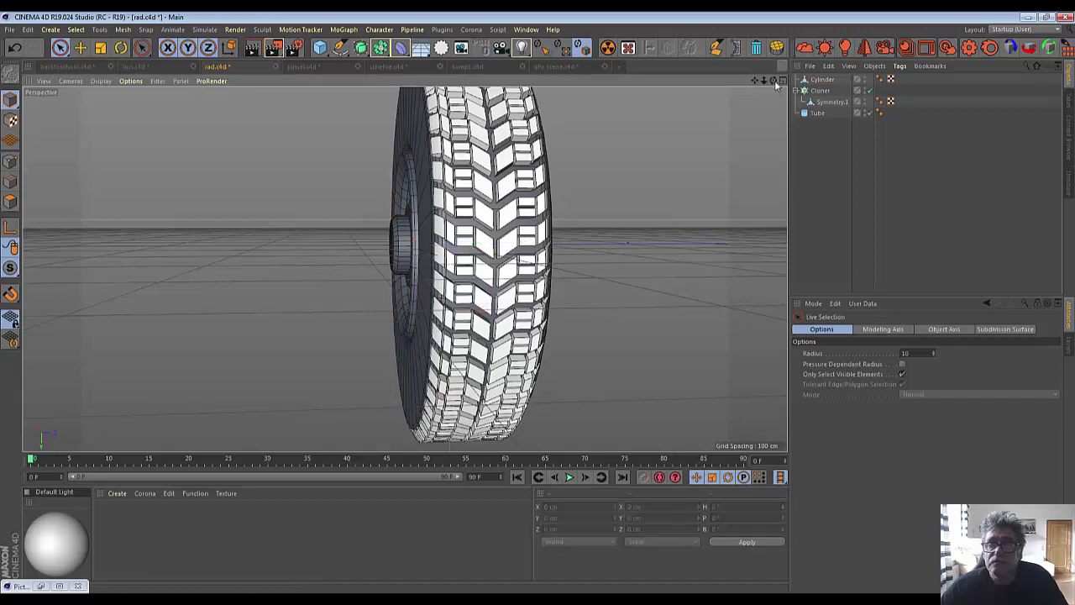
{"action": "mouse_move", "coordinate": [504, 252]}
{"action": "left_mouse_down", "text": "alt"}
{"action": "mouse_move", "coordinate": [273, 236]}
{"action": "mouse_move", "coordinate": [450, 245]}
{"action": "left_mouse_up", "text": "alt"}
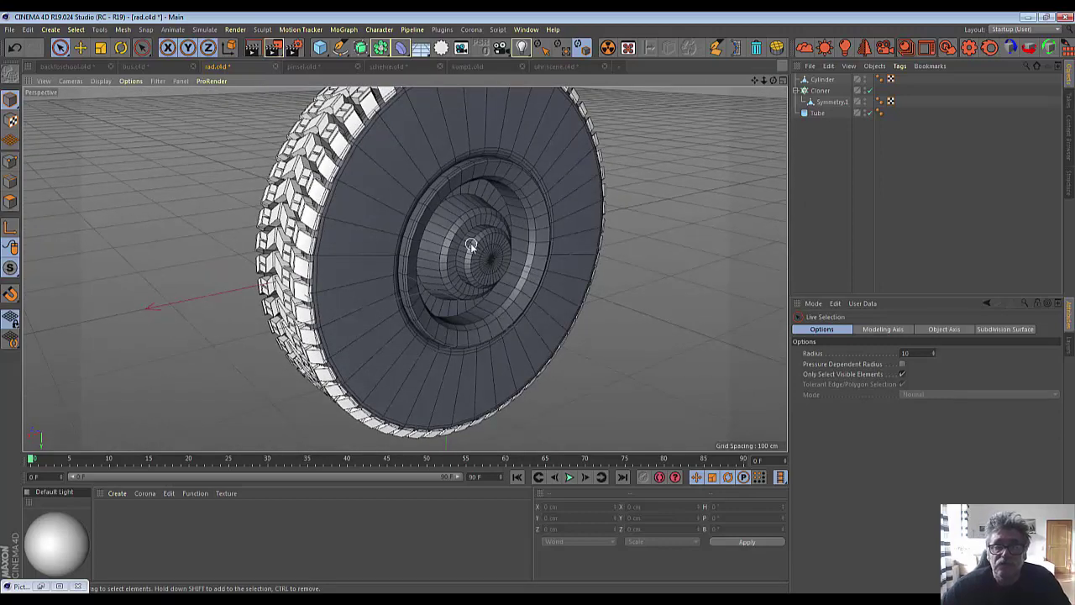
Orbit to a front-on, hub-height wheel view and select Cylinder using Live Selection.
{"action": "mouse_move", "coordinate": [777, 82]}
{"action": "left_mouse_down"}
{"action": "mouse_move", "coordinate": [714, 84]}
{"action": "mouse_move", "coordinate": [765, 88]}
{"action": "left_mouse_up"}
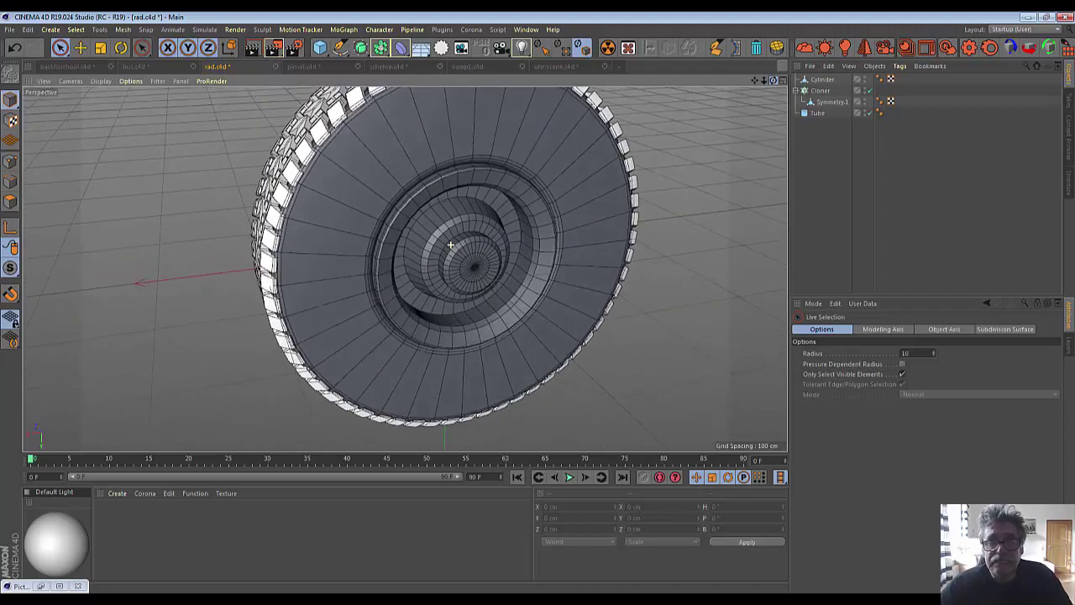
{"action": "left_click_drag", "start_coordinate": [451, 244], "coordinate": [471, 202]}
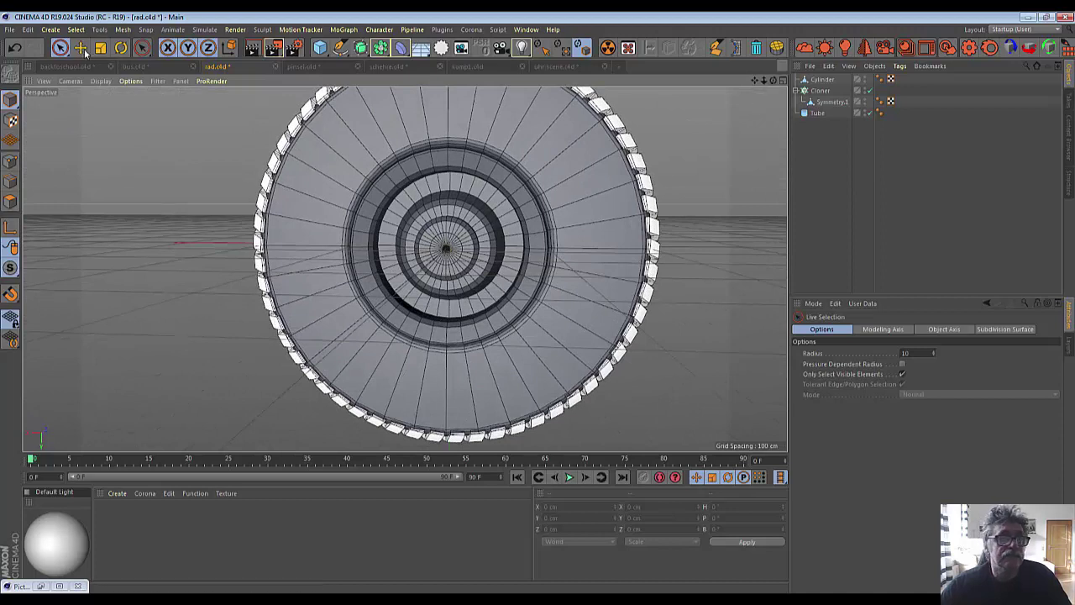
{"action": "left_click_drag", "start_coordinate": [59, 50], "coordinate": [101, 65]}
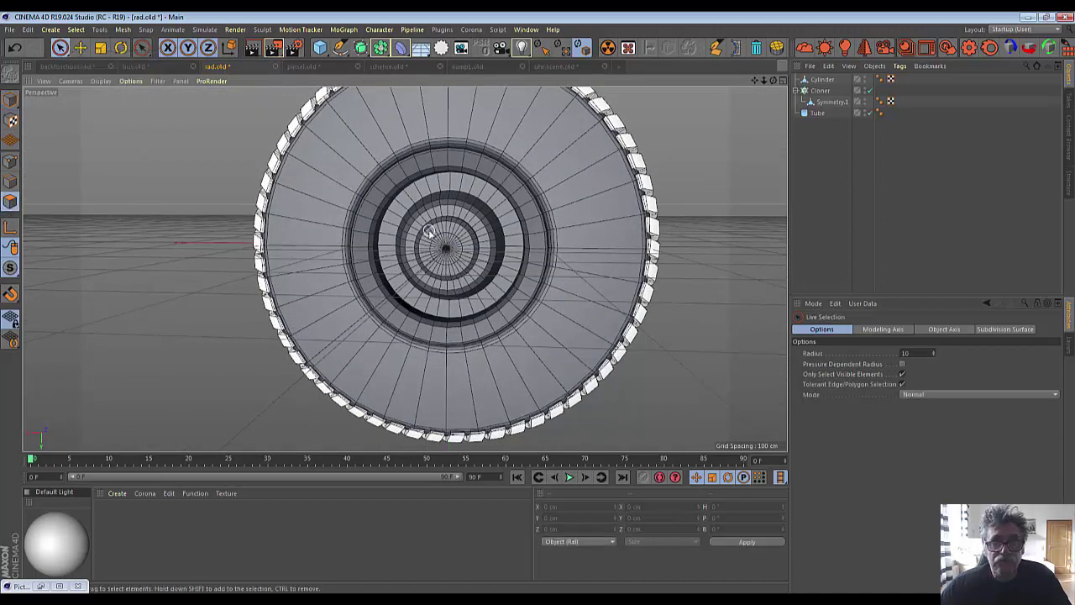
{"action": "left_click", "coordinate": [822, 79]}
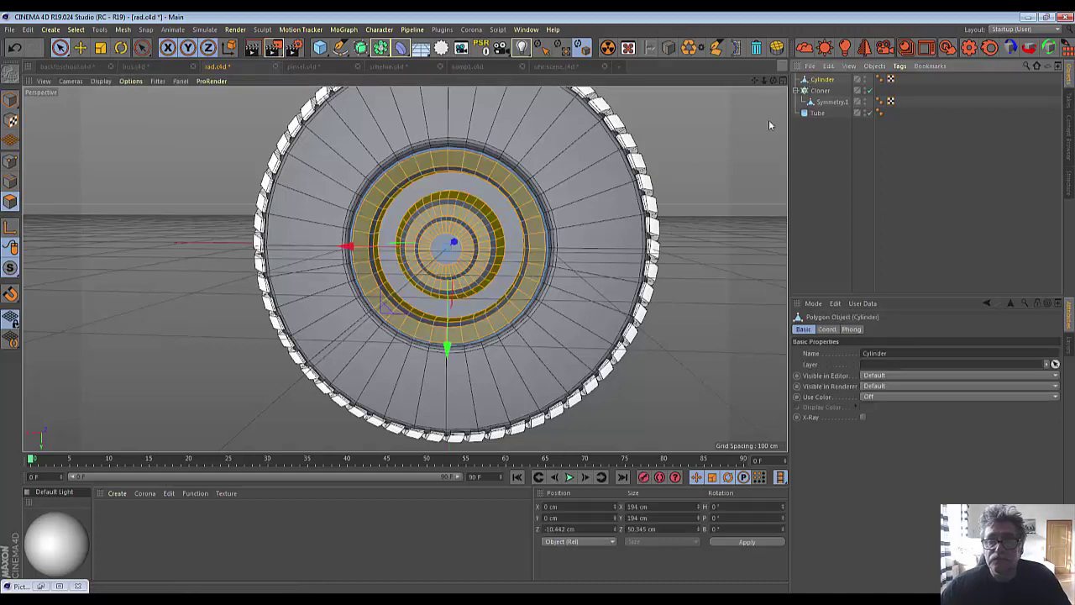
Select the hub's centre disc and push it along Z from about -33.3 cm to -24.7 cm.
{"action": "left_click", "coordinate": [437, 237]}
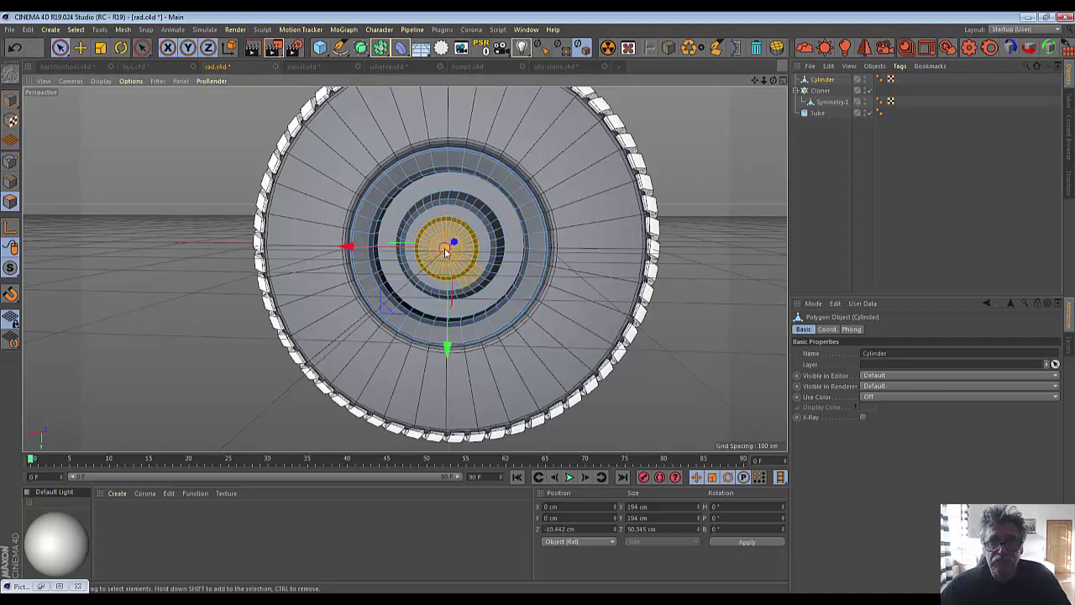
{"action": "left_click", "coordinate": [445, 250]}
{"action": "left_click", "coordinate": [473, 285]}
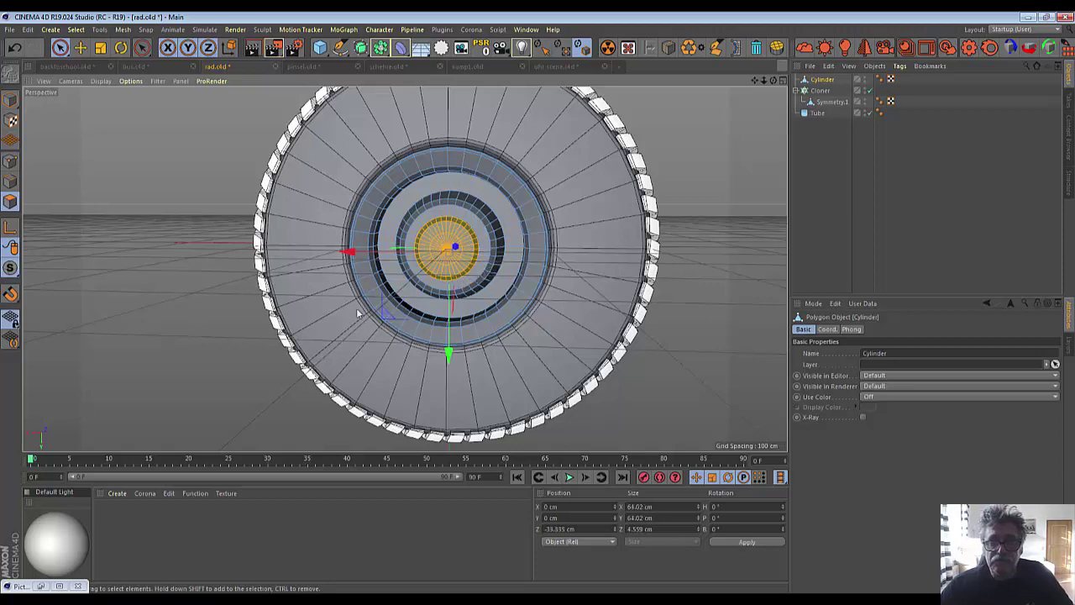
{"action": "left_click_drag", "start_coordinate": [773, 80], "coordinate": [771, 84]}
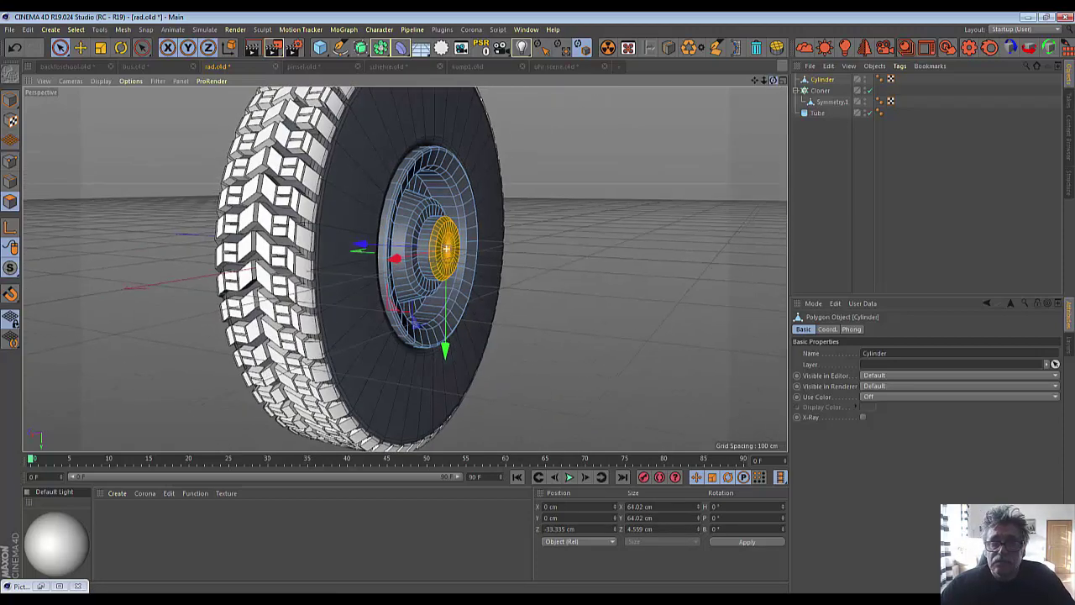
{"action": "left_click_drag", "start_coordinate": [355, 249], "coordinate": [353, 245]}
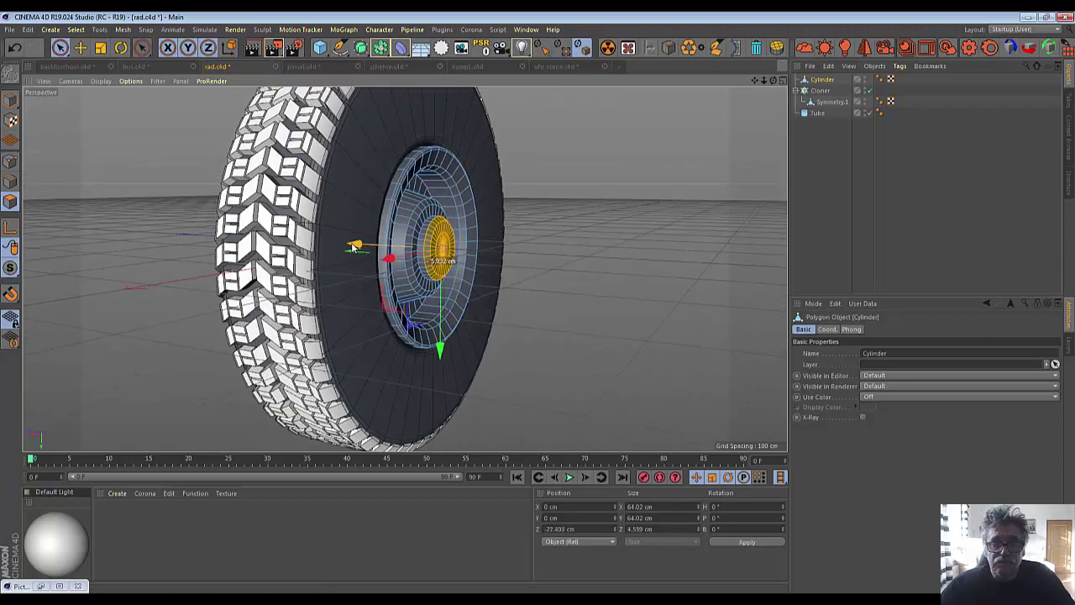
{"action": "left_click", "coordinate": [600, 312]}
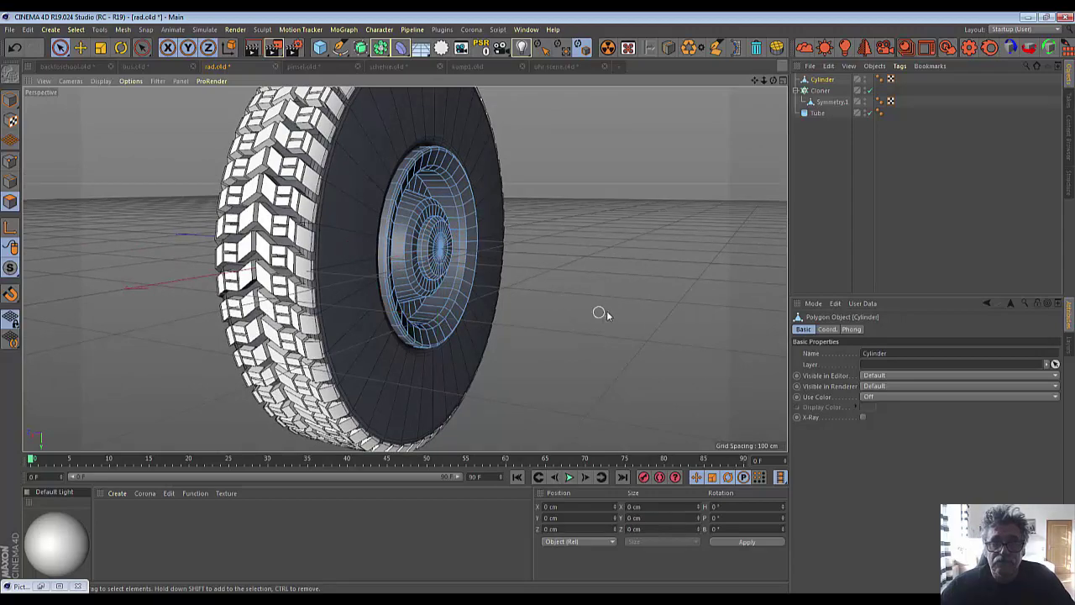
{"action": "left_click_drag", "start_coordinate": [770, 81], "coordinate": [770, 84]}
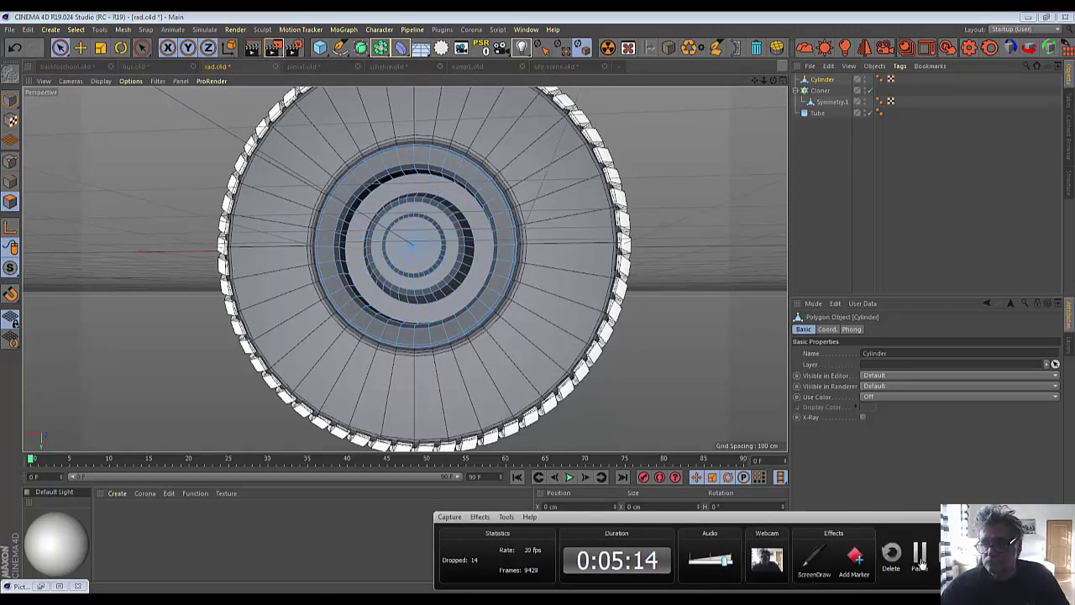
{"action": "left_click", "coordinate": [919, 556]}
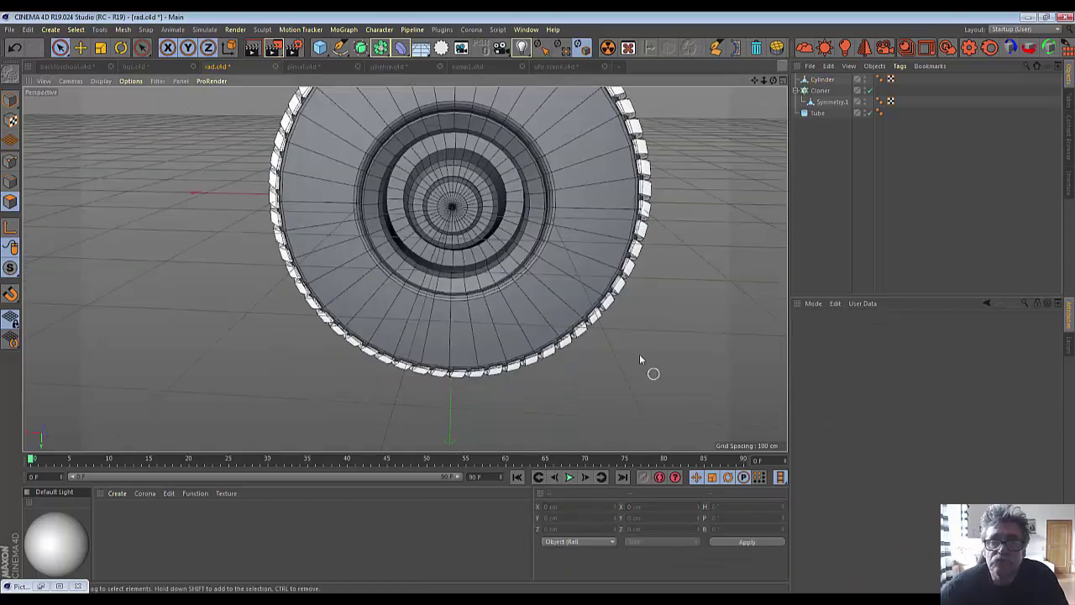
{"action": "left_click", "coordinate": [340, 48]}
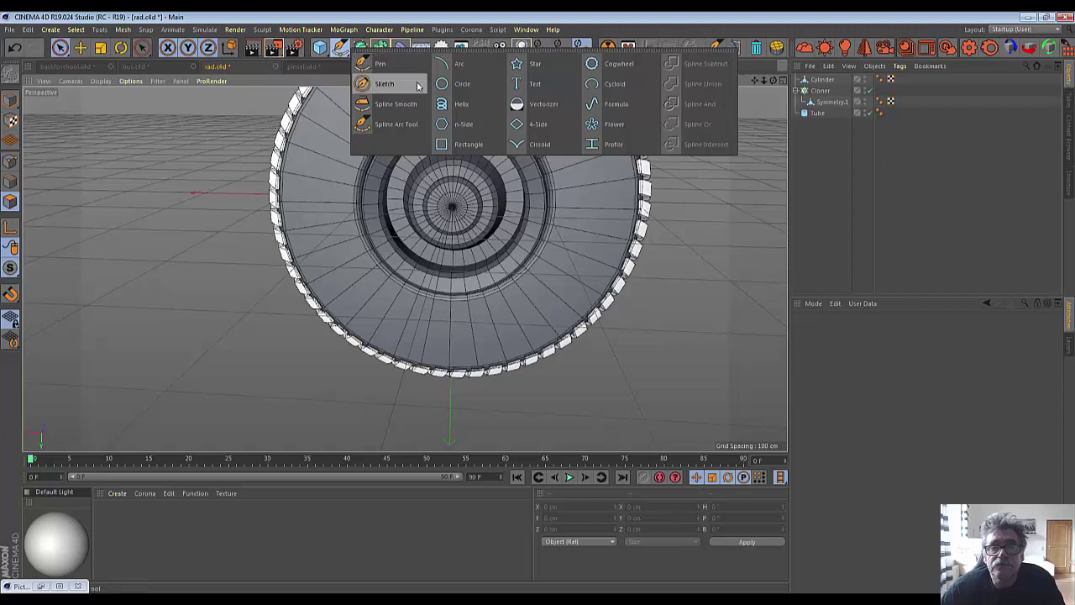
Add an n-Side hexagon spline, move it out beside the wheel, and change its radius from 200 to 5 cm.
{"action": "left_click", "coordinate": [442, 126]}
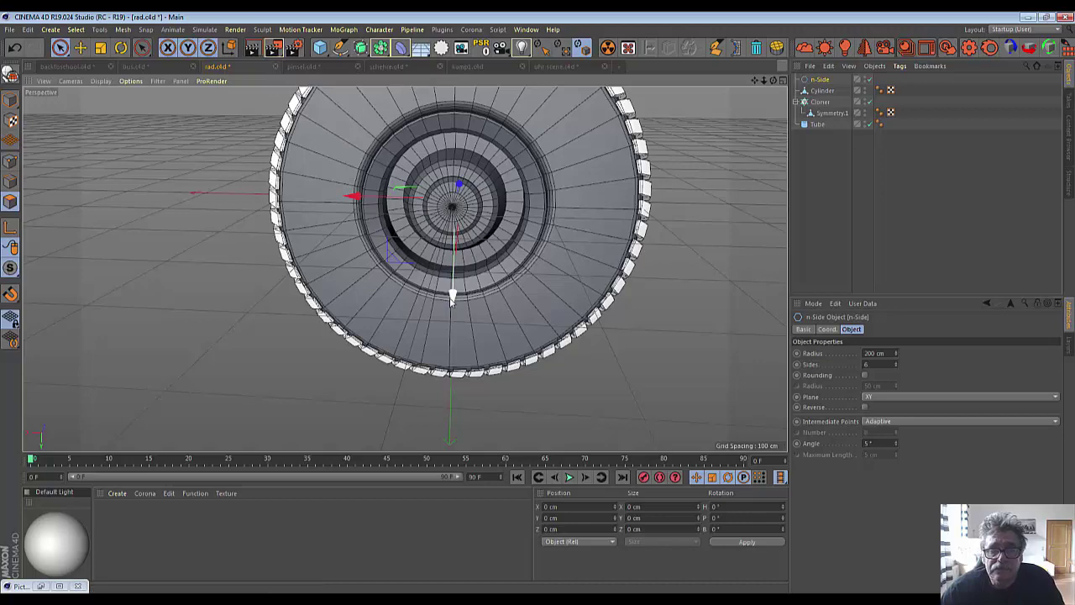
{"action": "mouse_move", "coordinate": [449, 297]}
{"action": "left_mouse_down"}
{"action": "mouse_move", "coordinate": [454, 424]}
{"action": "mouse_move", "coordinate": [449, 372]}
{"action": "left_mouse_up"}
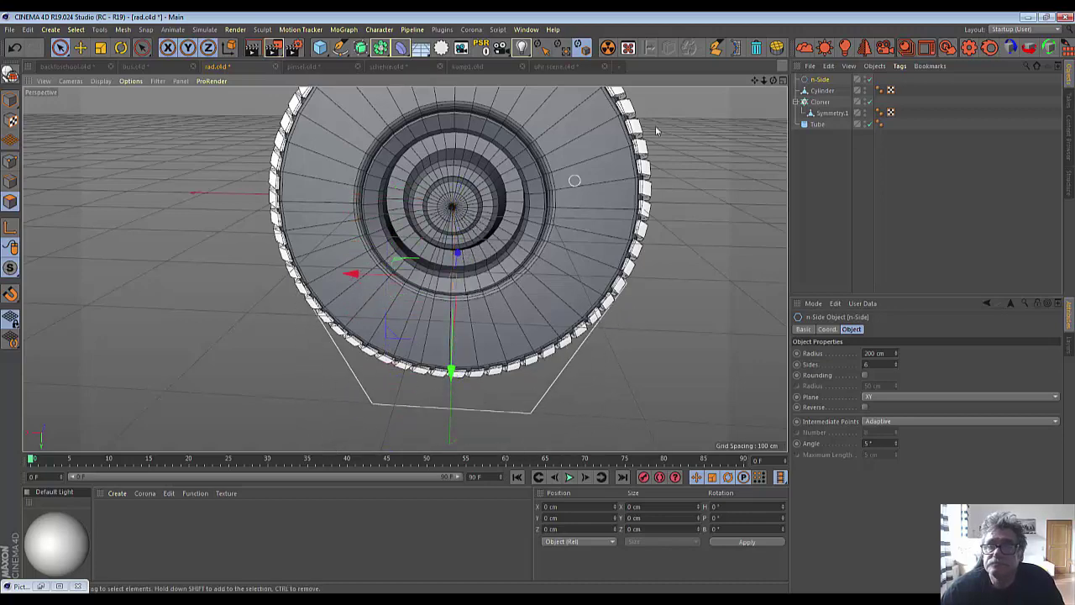
{"action": "left_click_drag", "start_coordinate": [774, 81], "coordinate": [757, 93]}
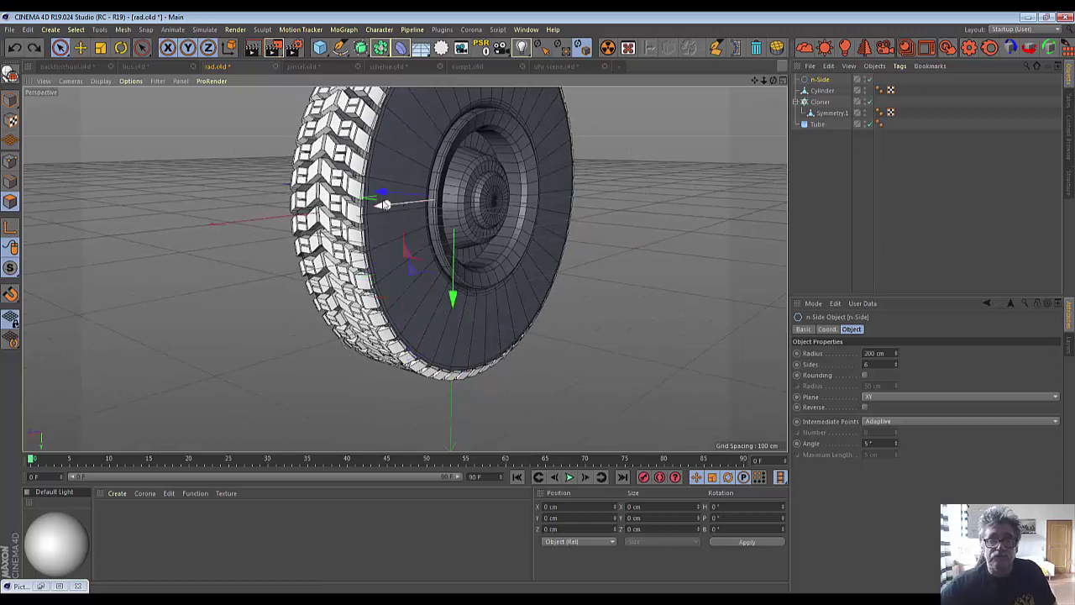
{"action": "left_click_drag", "start_coordinate": [384, 195], "coordinate": [550, 219]}
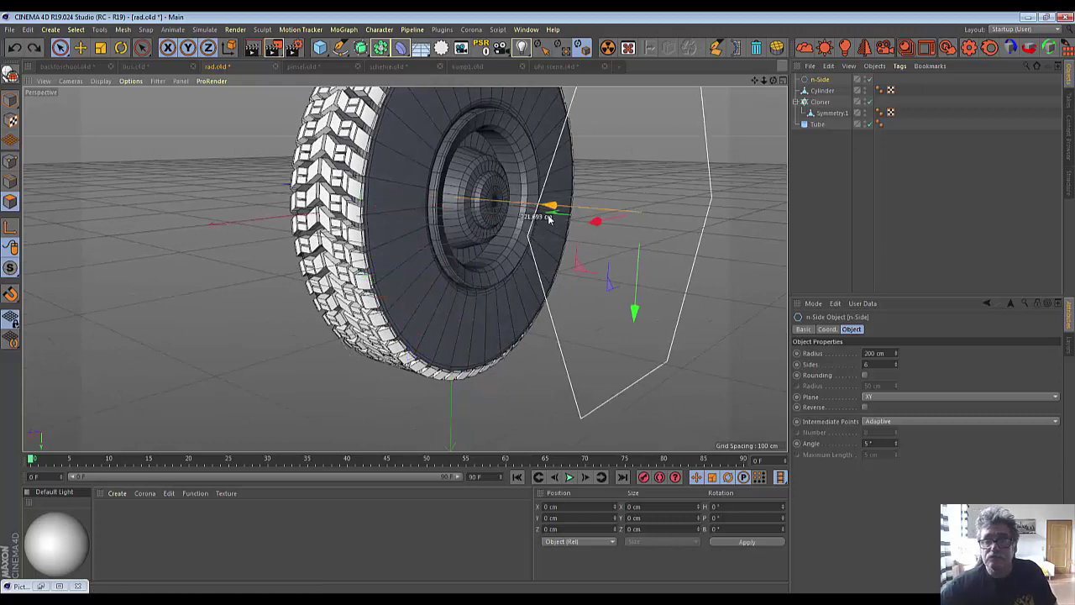
{"action": "left_click", "coordinate": [875, 354]}
{"action": "left_click_drag", "start_coordinate": [875, 353], "coordinate": [854, 361]}
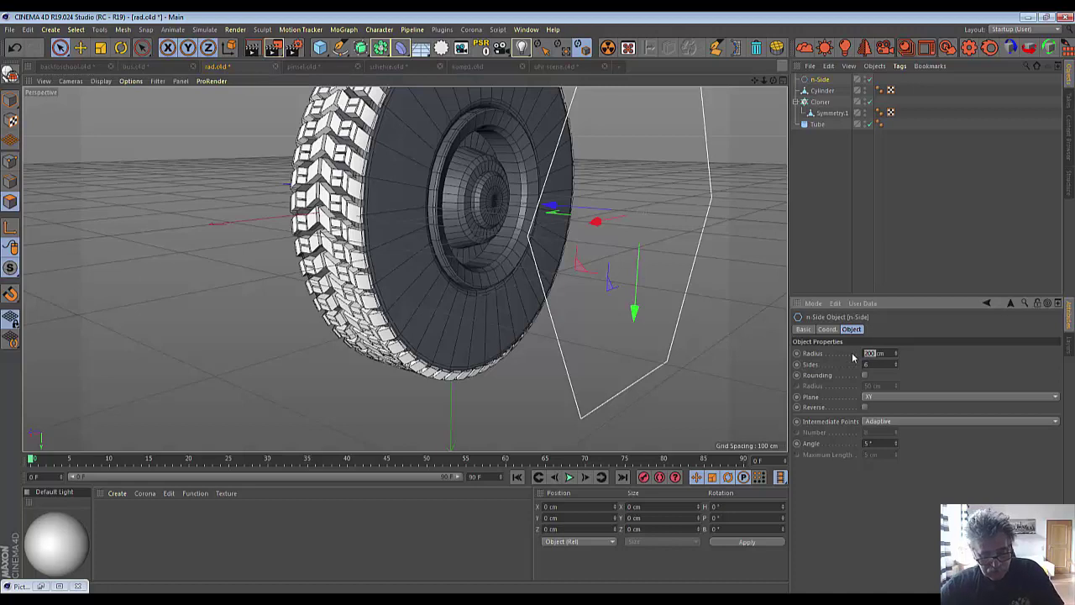
{"action": "type", "text": "5"}
{"action": "key", "text": "Return"}
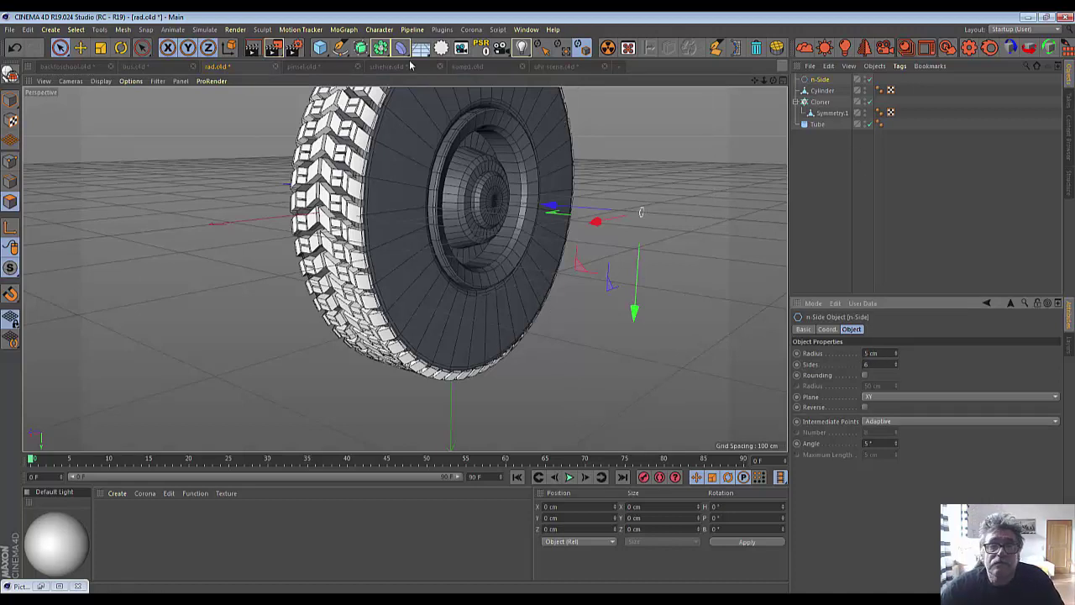
Add an Extrude generator and place the n-Side spline inside it.
{"action": "left_click", "coordinate": [361, 49]}
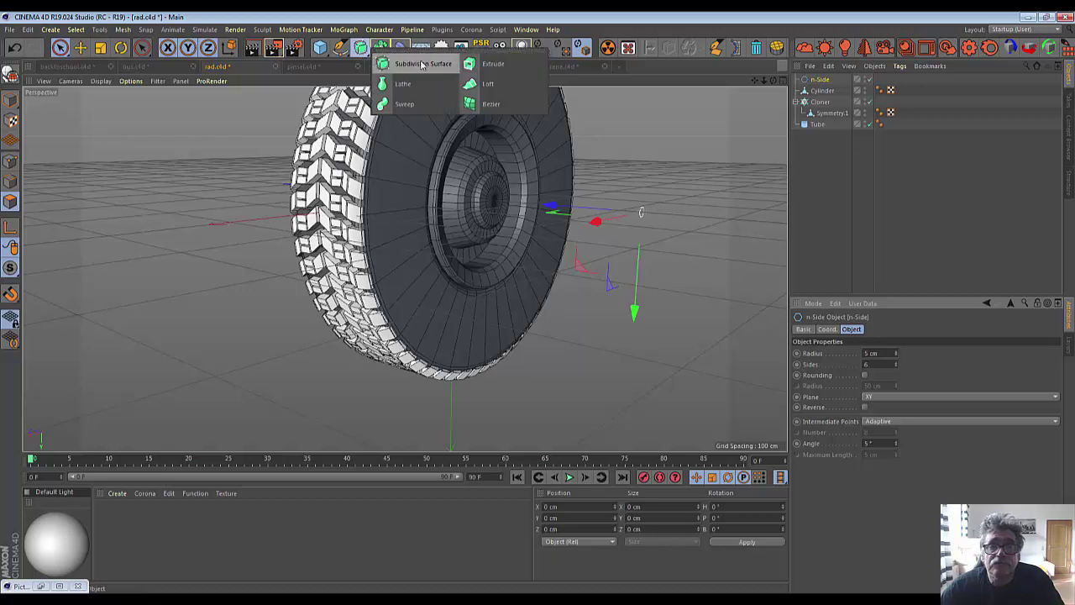
{"action": "left_click", "coordinate": [470, 71]}
{"action": "left_click_drag", "start_coordinate": [818, 95], "coordinate": [822, 82]}
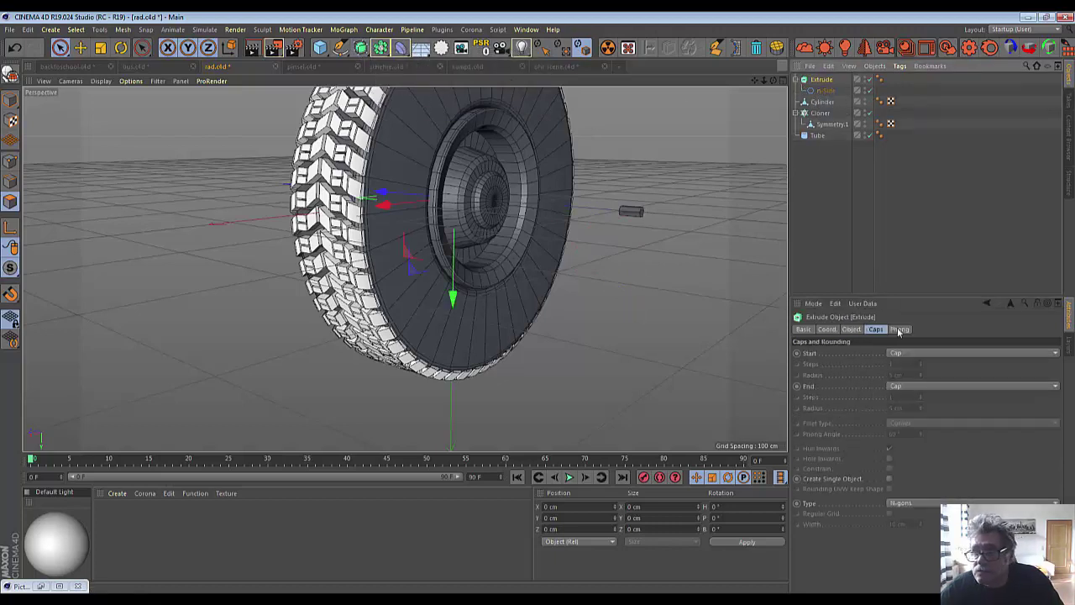
{"action": "left_click", "coordinate": [852, 330]}
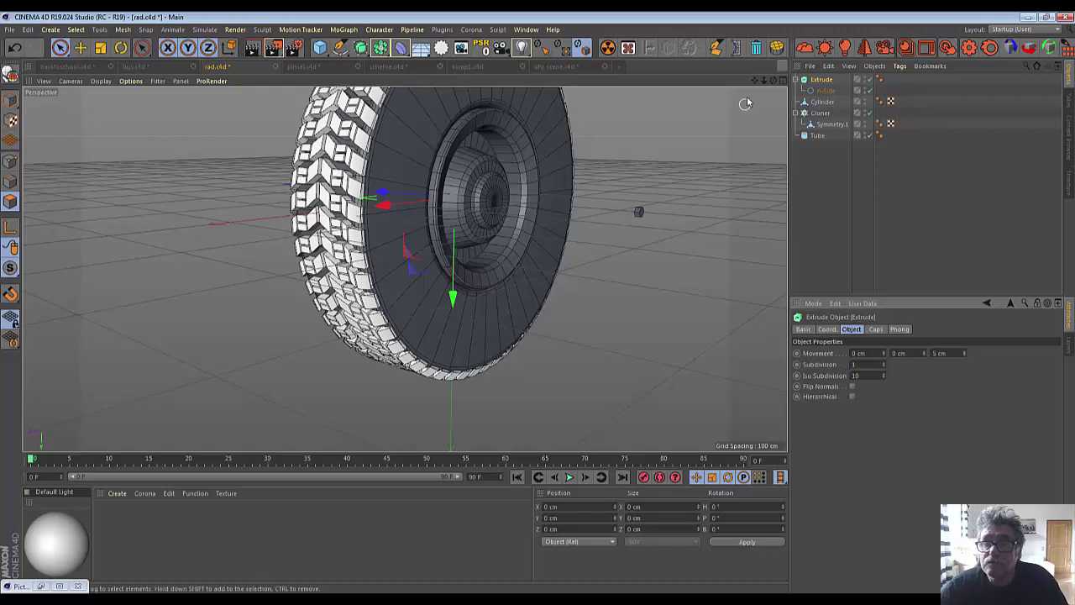
{"action": "mouse_move", "coordinate": [773, 81]}
{"action": "left_mouse_down"}
{"action": "mouse_move", "coordinate": [730, 92]}
{"action": "mouse_move", "coordinate": [756, 86]}
{"action": "left_mouse_up"}
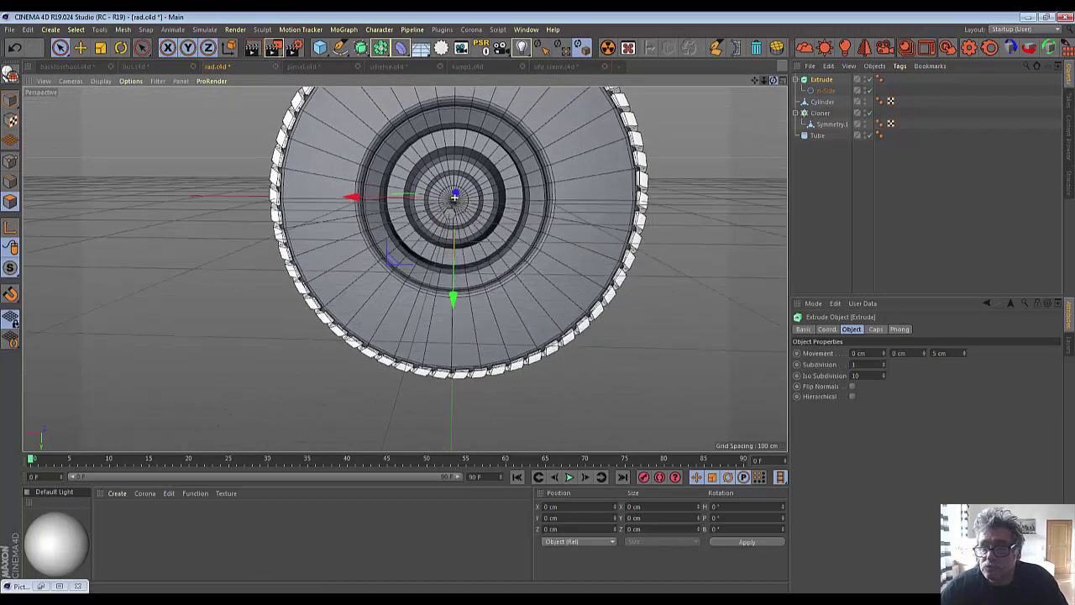
Raise the n-Side radius to 9 cm and move the hexagon down and slightly left onto the hub.
{"action": "left_click", "coordinate": [824, 91]}
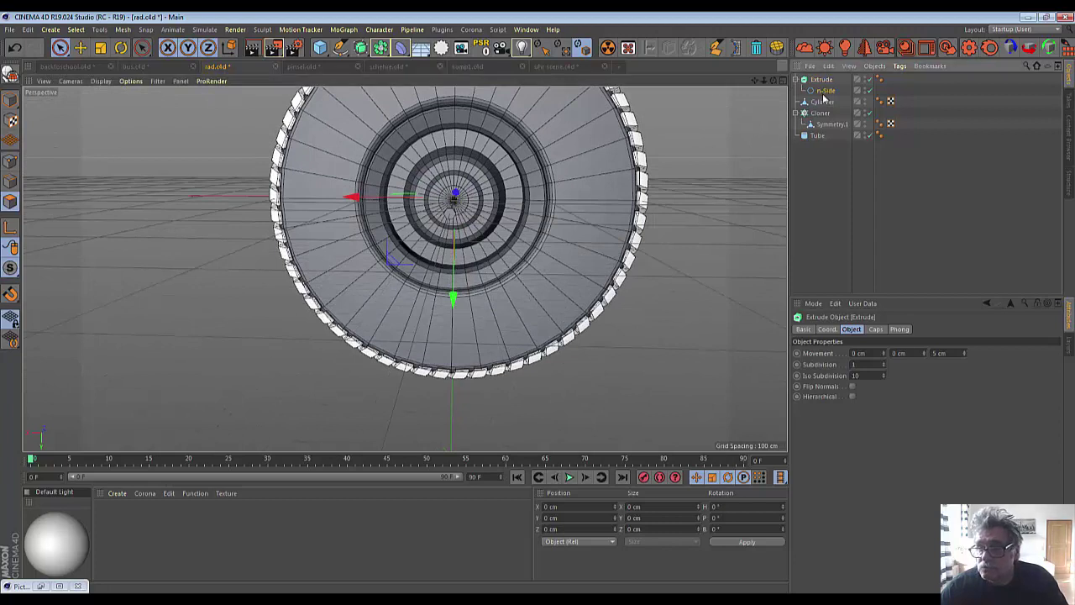
{"action": "left_click", "coordinate": [895, 351]}
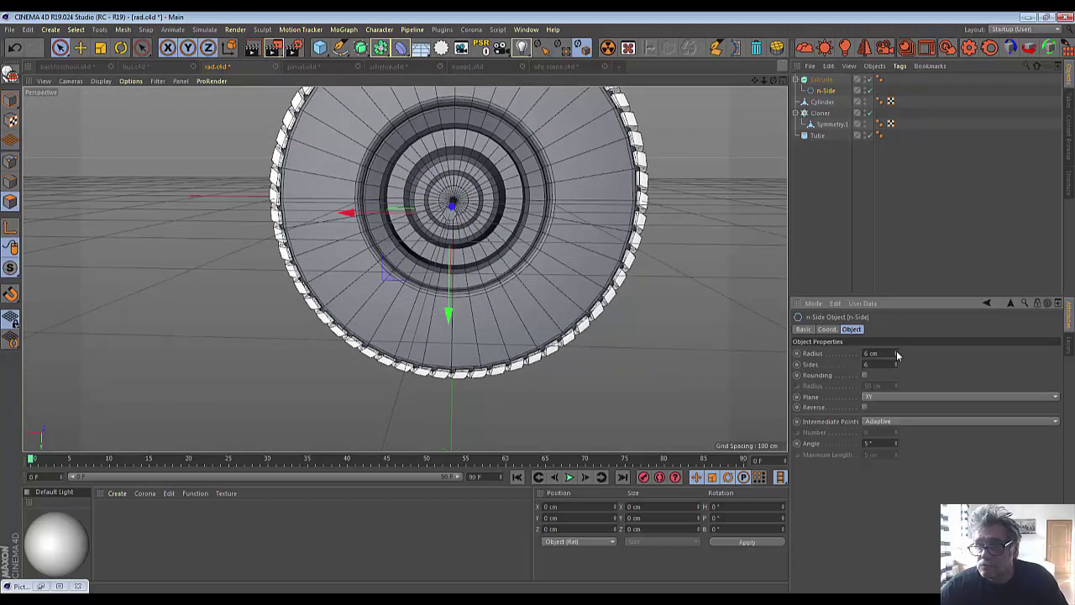
{"action": "left_click", "coordinate": [896, 352]}
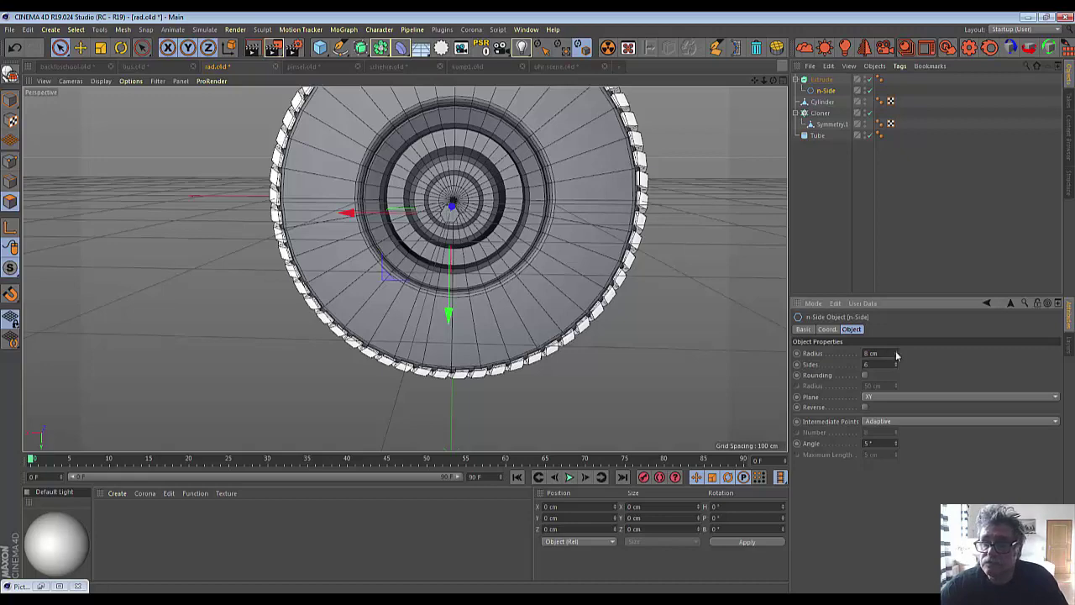
{"action": "mouse_move", "coordinate": [774, 81]}
{"action": "left_mouse_down"}
{"action": "mouse_move", "coordinate": [521, 189]}
{"action": "mouse_move", "coordinate": [507, 263]}
{"action": "mouse_move", "coordinate": [595, 90]}
{"action": "left_mouse_up"}
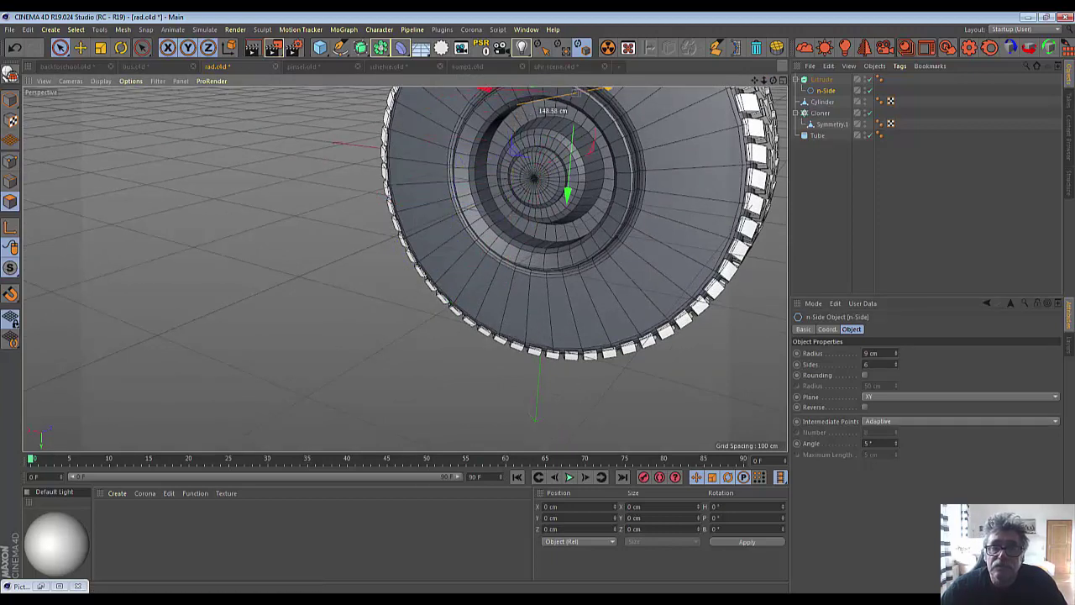
{"action": "left_click_drag", "start_coordinate": [555, 199], "coordinate": [560, 216]}
{"action": "left_click_drag", "start_coordinate": [603, 104], "coordinate": [584, 107]}
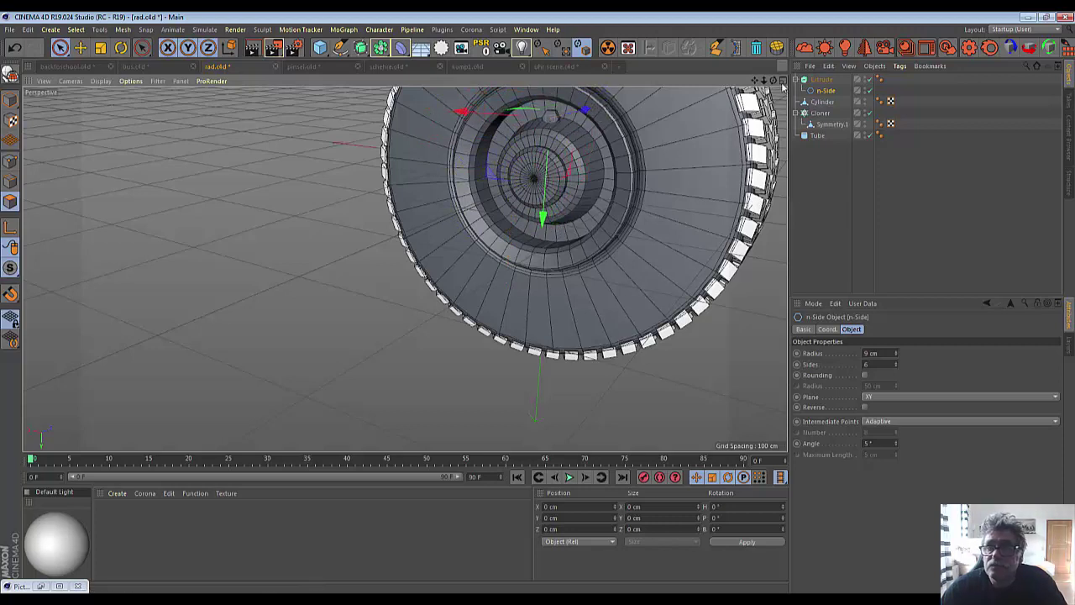
Raise the extruded hexagon up the hub face in a maximized Front view, then return to Perspective.
{"action": "left_click", "coordinate": [783, 81]}
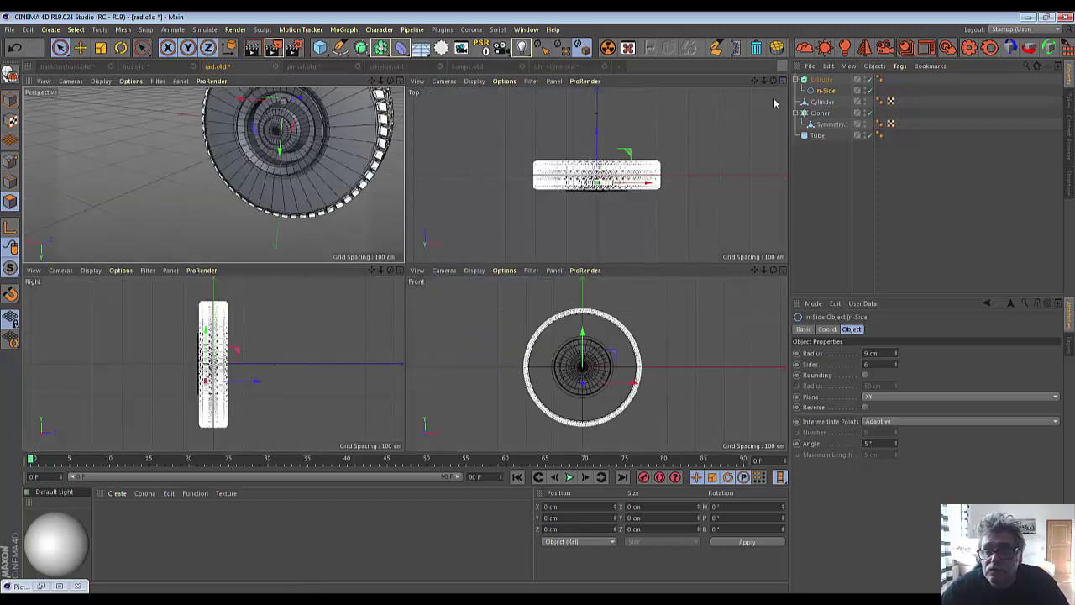
{"action": "left_click", "coordinate": [780, 272]}
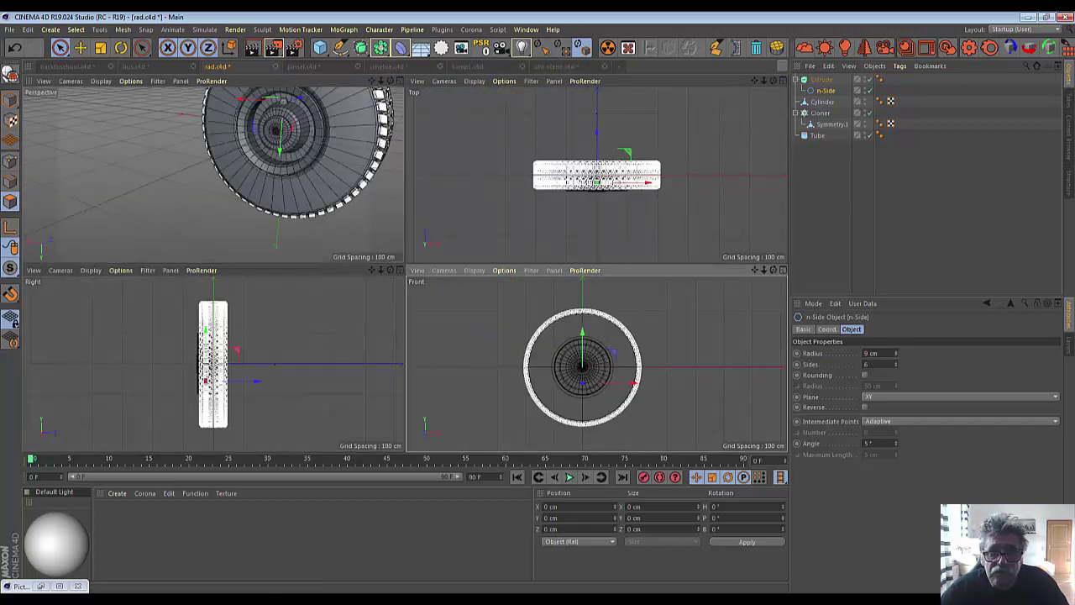
{"action": "left_click", "coordinate": [781, 270]}
{"action": "scroll", "coordinate": [243, 304], "scroll_direction": "up", "scroll_amount": 3}
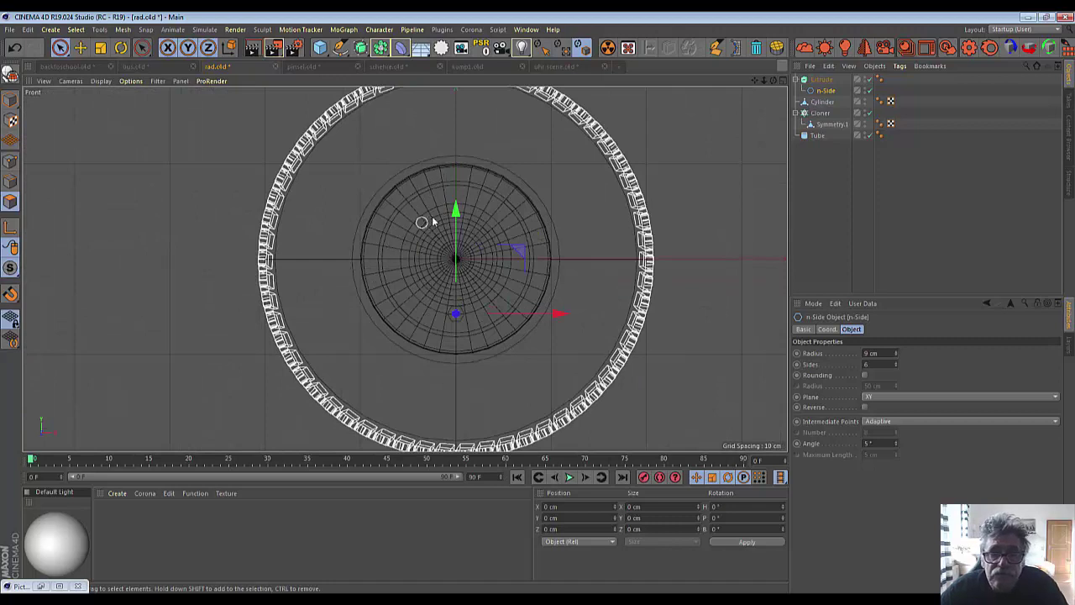
{"action": "left_click_drag", "start_coordinate": [451, 213], "coordinate": [458, 98]}
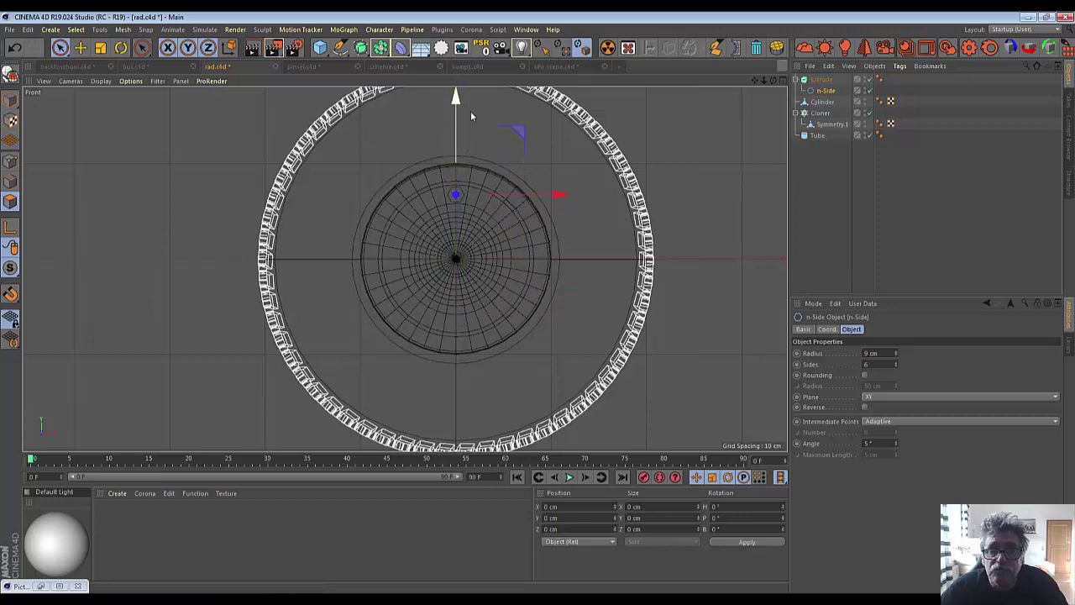
{"action": "left_click", "coordinate": [782, 81]}
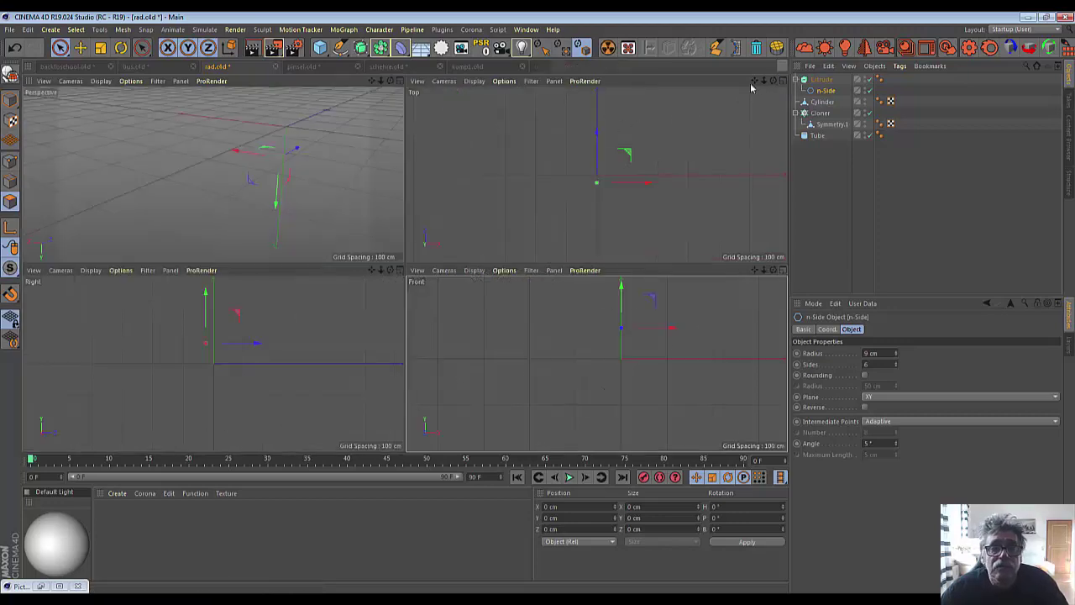
{"action": "left_click", "coordinate": [407, 86]}
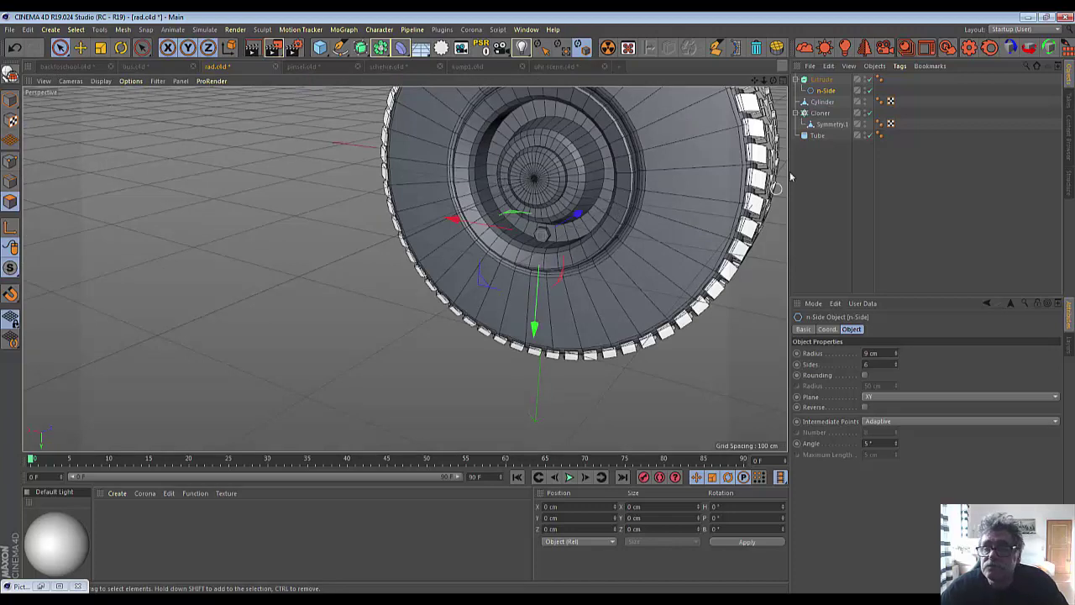
{"action": "left_click", "coordinate": [818, 80]}
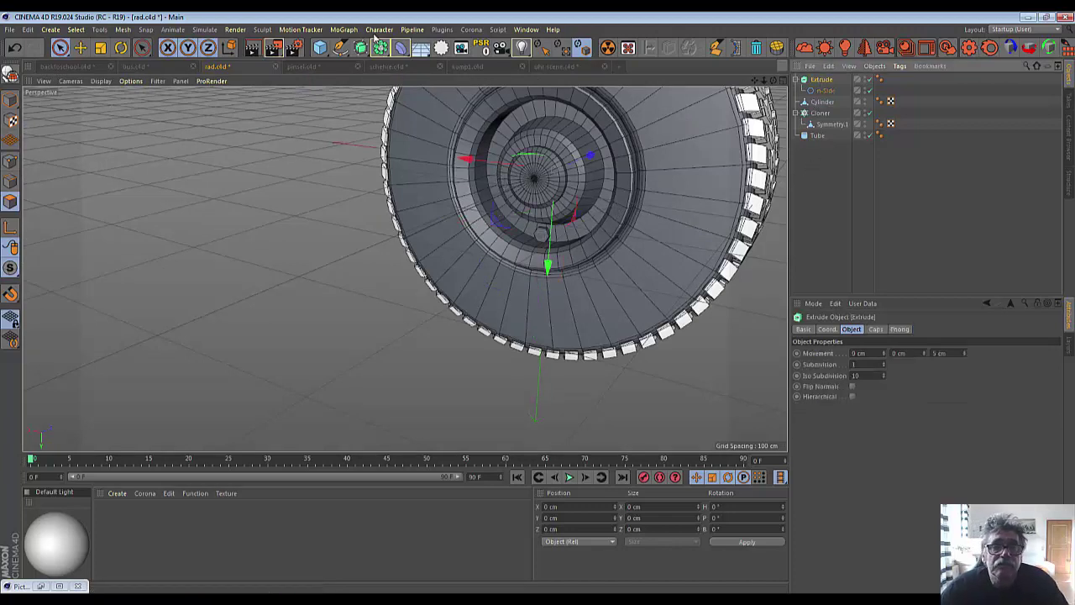
Add a MoGraph Cloner and put the Extrude hexagon inside it.
{"action": "left_click", "coordinate": [343, 31]}
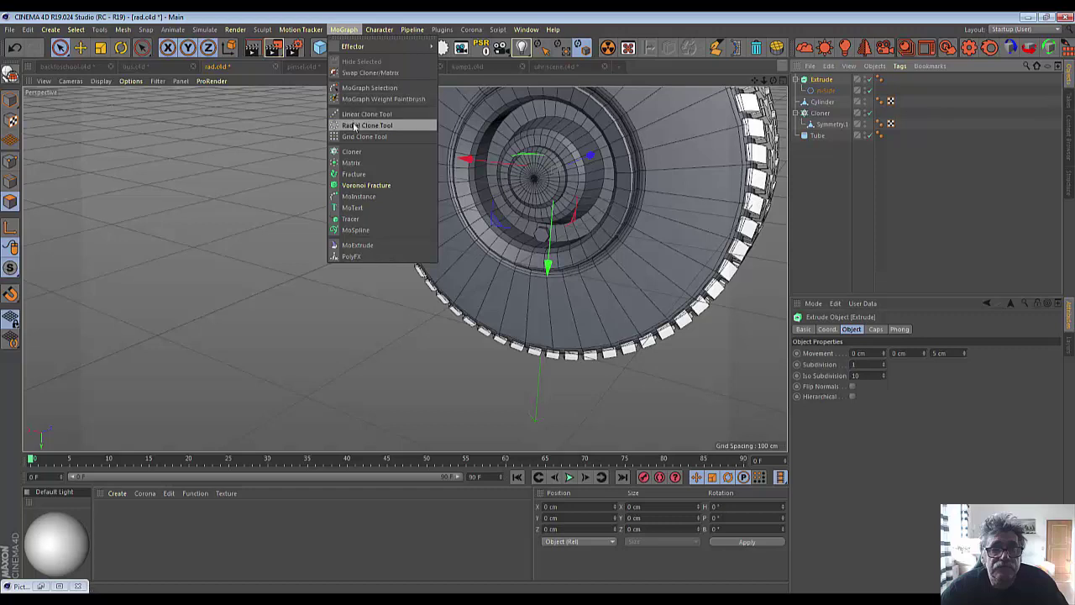
{"action": "left_click", "coordinate": [352, 151]}
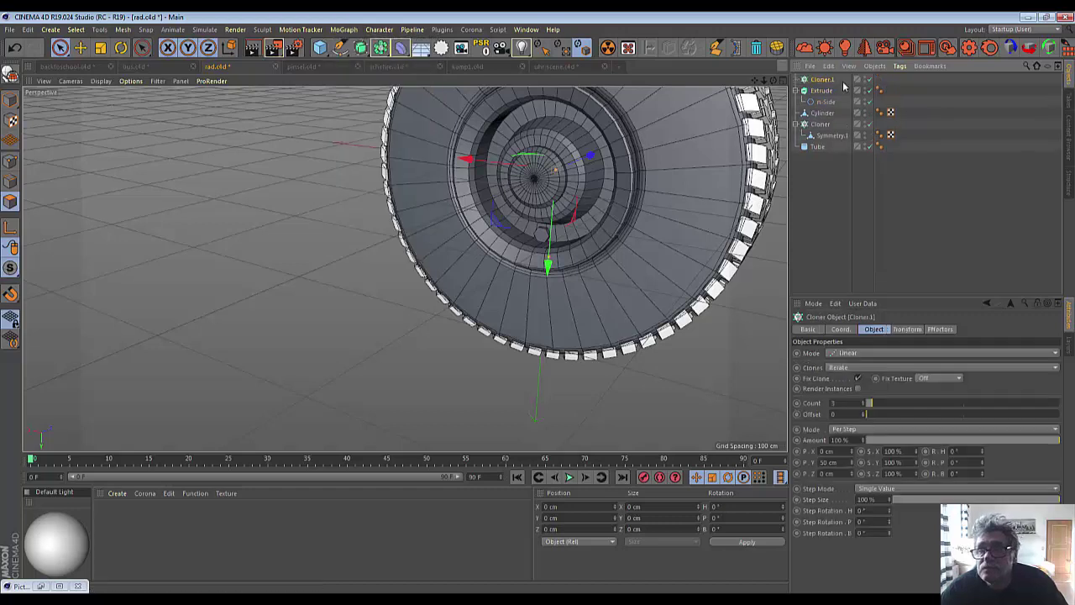
{"action": "mouse_move", "coordinate": [831, 81]}
{"action": "left_mouse_down"}
{"action": "mouse_move", "coordinate": [819, 93]}
{"action": "mouse_move", "coordinate": [825, 80]}
{"action": "left_mouse_up"}
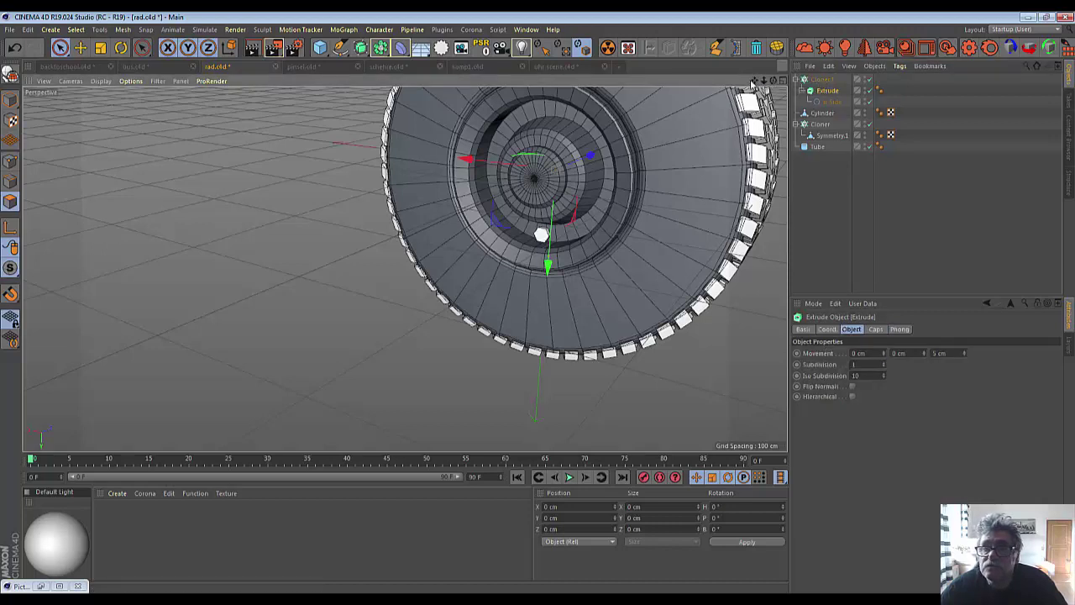
{"action": "left_click_drag", "start_coordinate": [755, 81], "coordinate": [677, 104]}
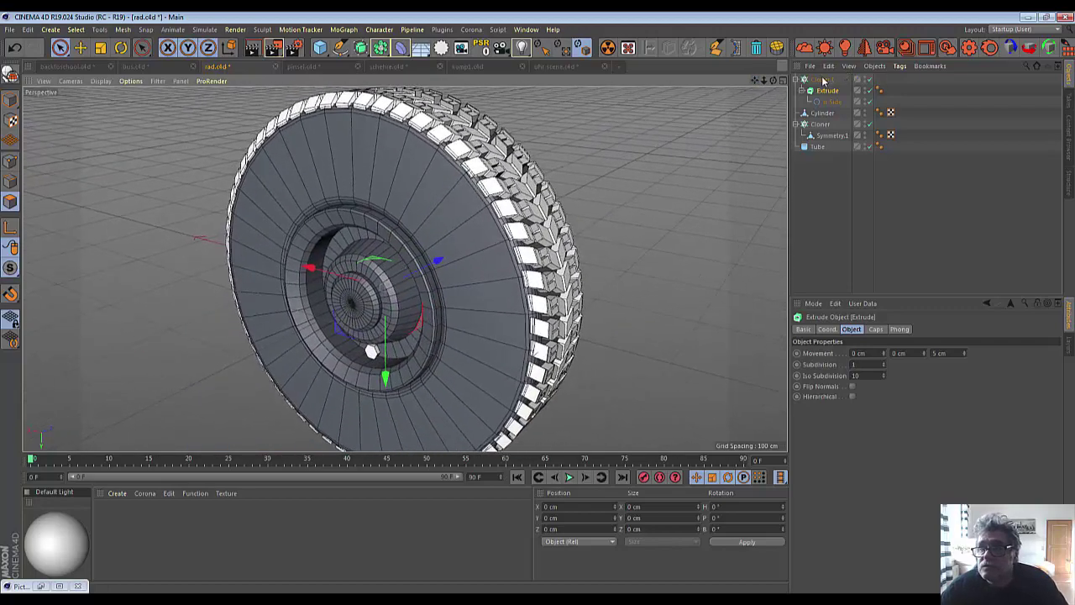
Set Cloner.1 to Radial mode, move it onto the wheel, and reduce its radius from 50 to 20 cm.
{"action": "left_click", "coordinate": [822, 80]}
{"action": "left_click", "coordinate": [882, 350]}
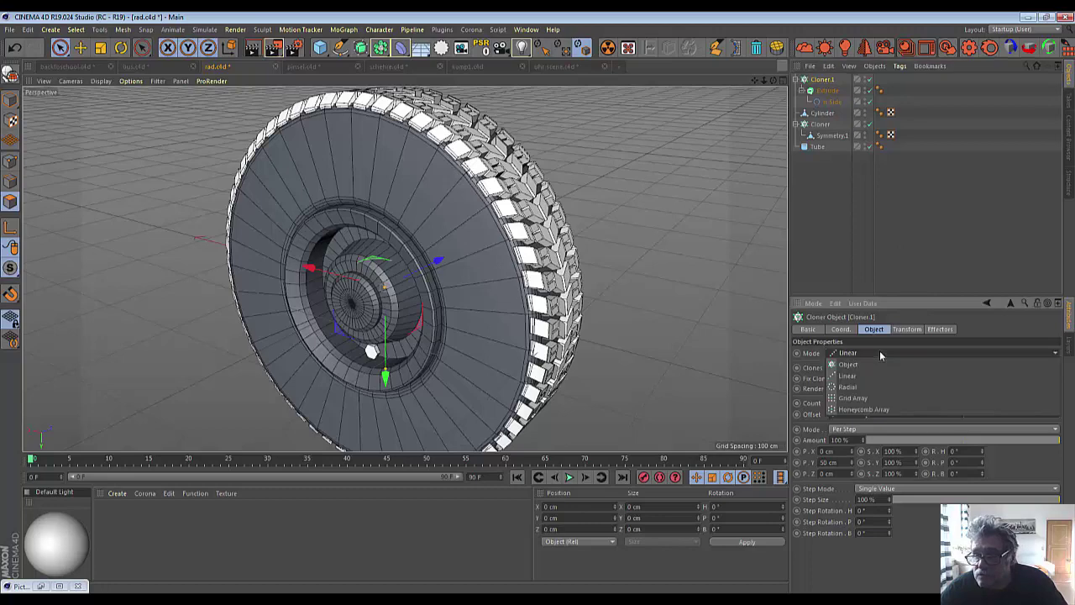
{"action": "left_click", "coordinate": [862, 387]}
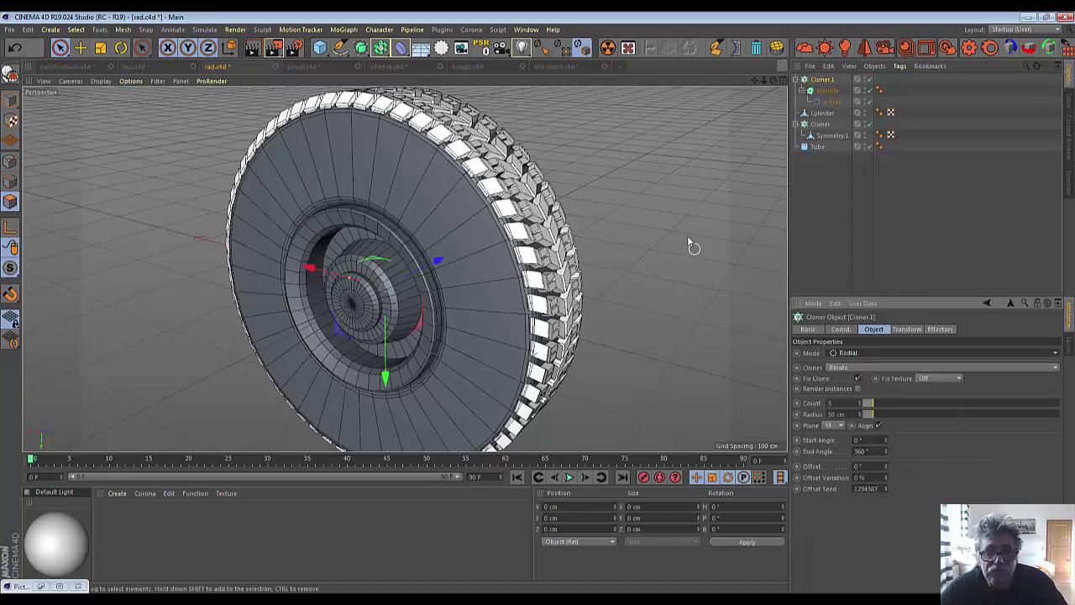
{"action": "scroll", "coordinate": [686, 236], "scroll_direction": "down", "scroll_amount": 3}
{"action": "left_click_drag", "start_coordinate": [773, 81], "coordinate": [772, 84]}
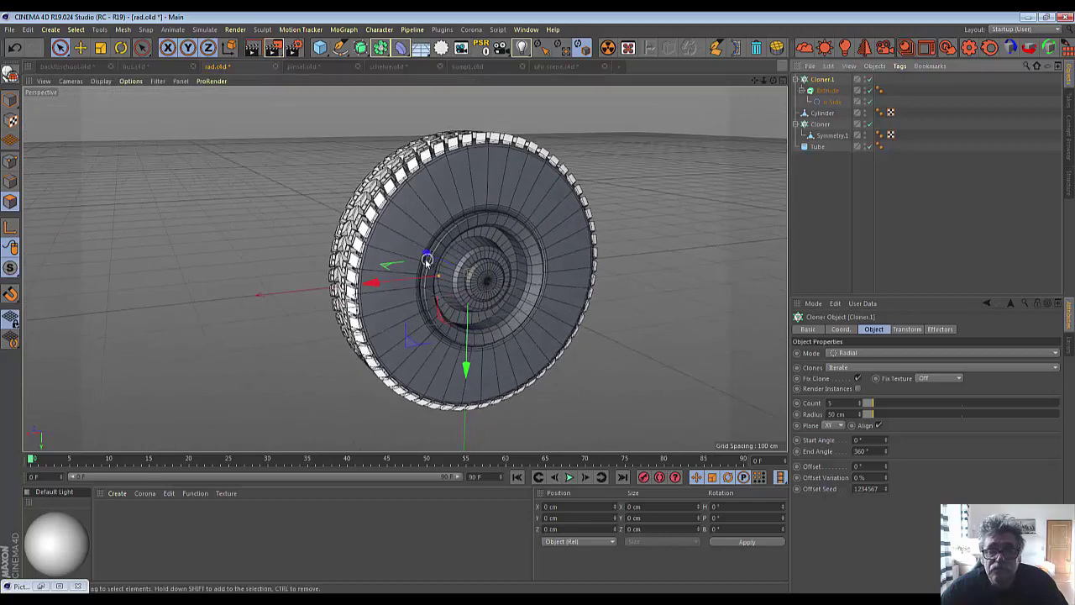
{"action": "left_click_drag", "start_coordinate": [443, 267], "coordinate": [464, 278]}
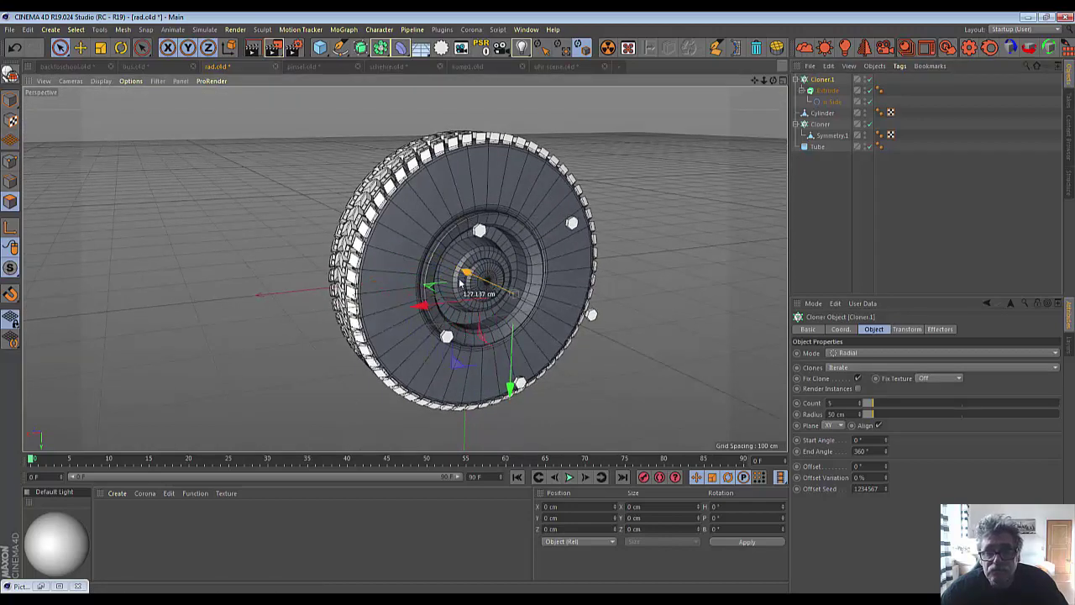
{"action": "left_click_drag", "start_coordinate": [774, 81], "coordinate": [785, 164]}
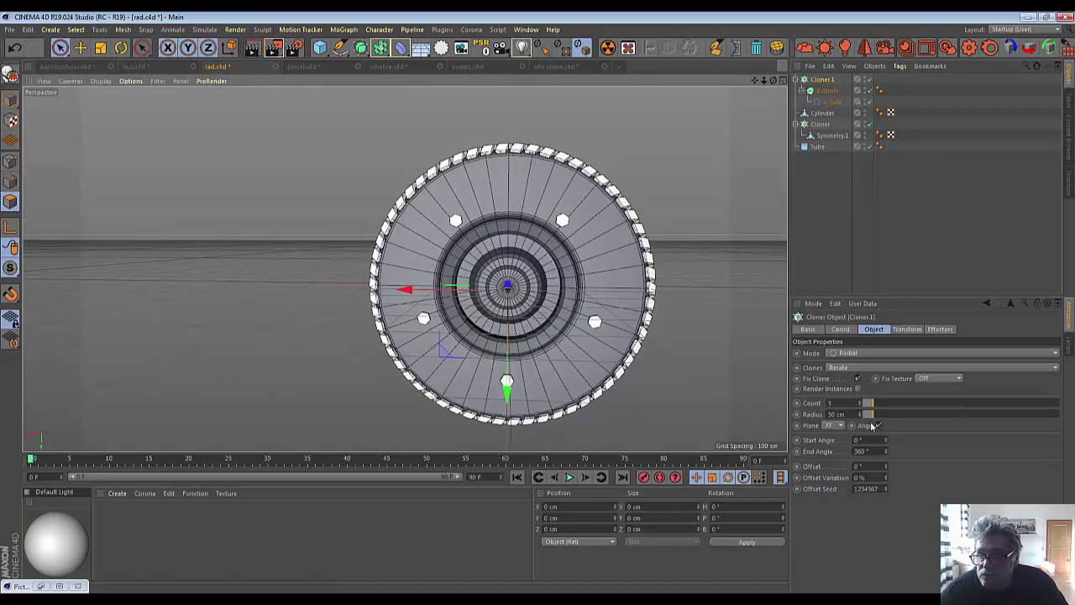
{"action": "left_click_drag", "start_coordinate": [862, 417], "coordinate": [837, 418]}
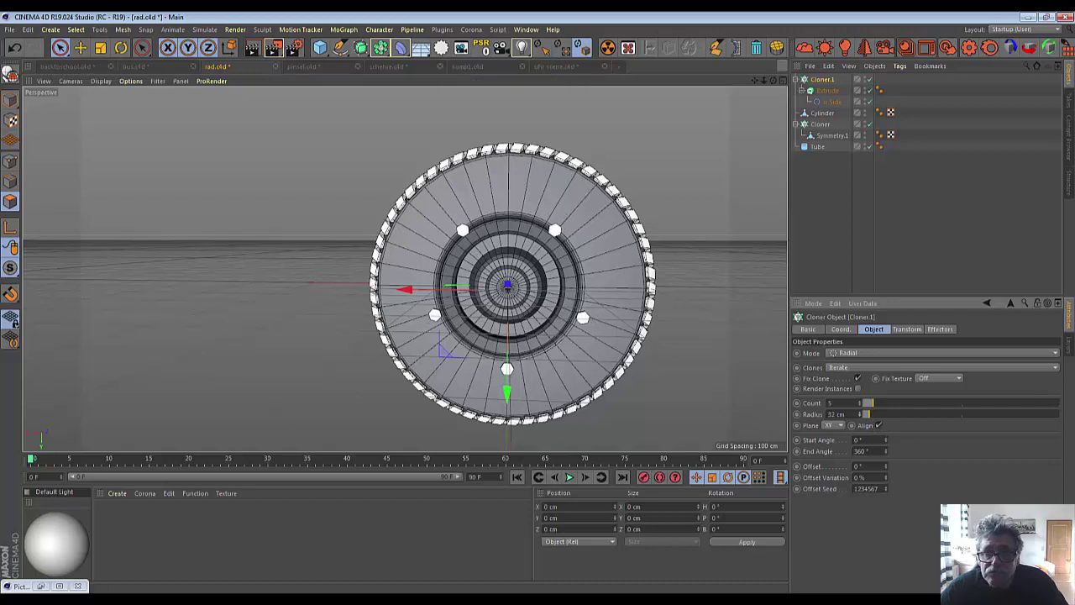
In the Front view, keep the clone radius at 20 cm and raise the Count from 5 to 9 bolts.
{"action": "left_click", "coordinate": [782, 80]}
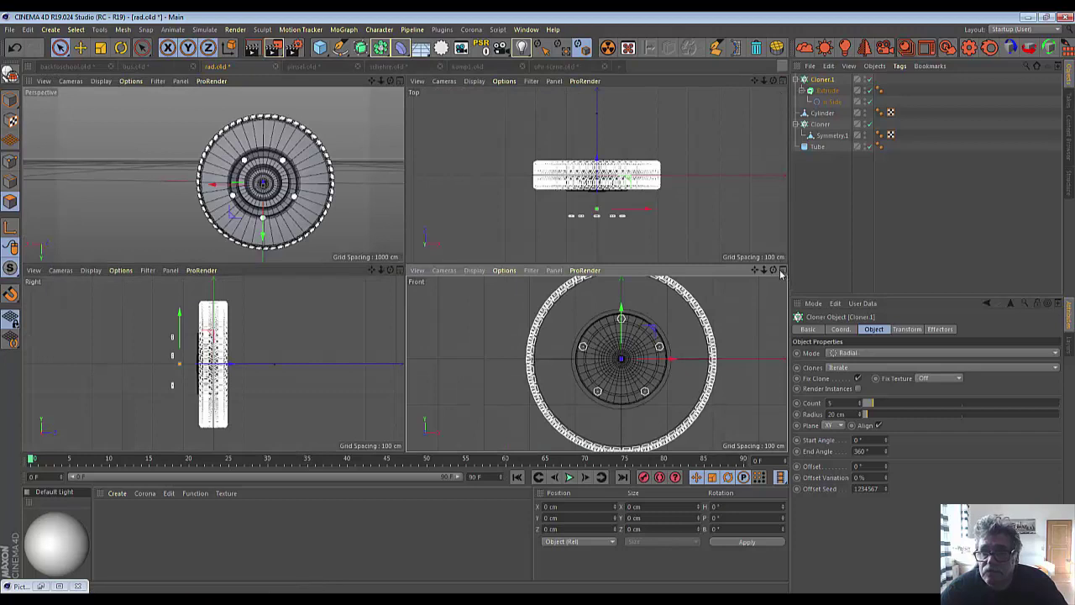
{"action": "left_click", "coordinate": [781, 270]}
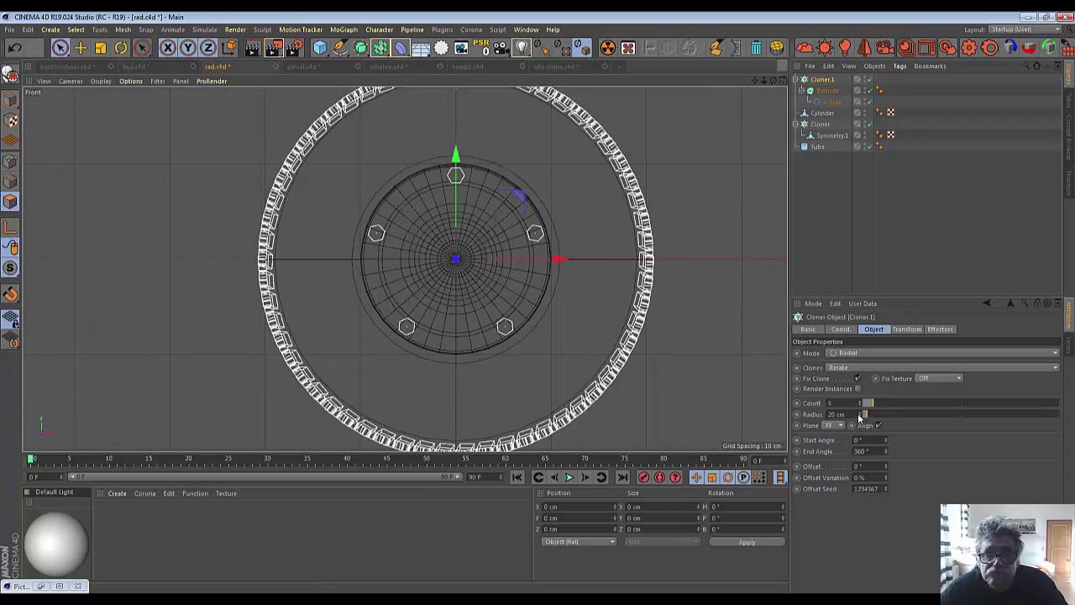
{"action": "left_click_drag", "start_coordinate": [858, 418], "coordinate": [859, 418]}
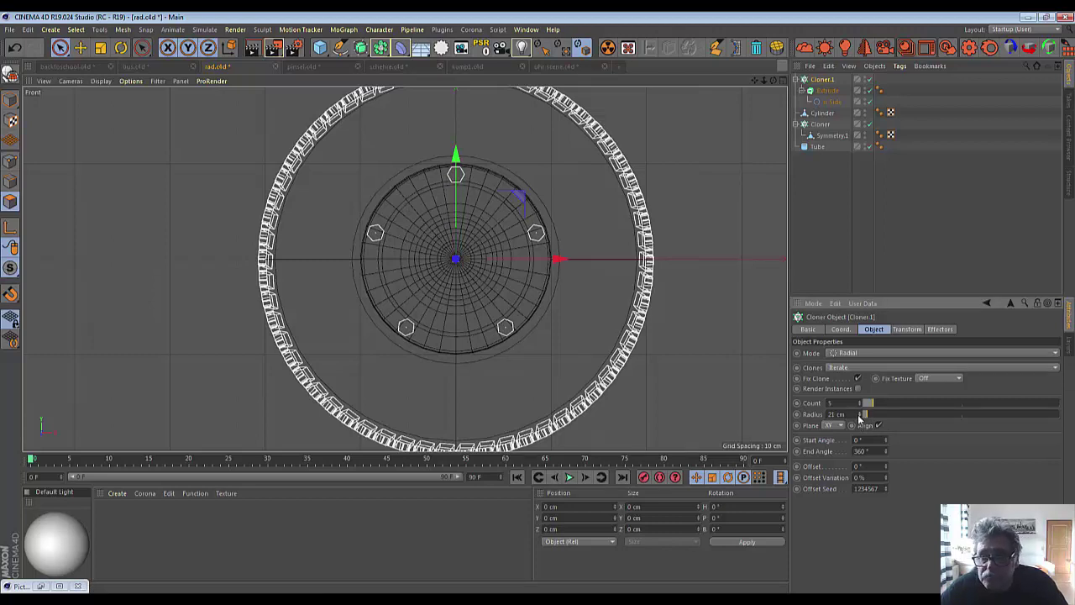
{"action": "left_click", "coordinate": [859, 416]}
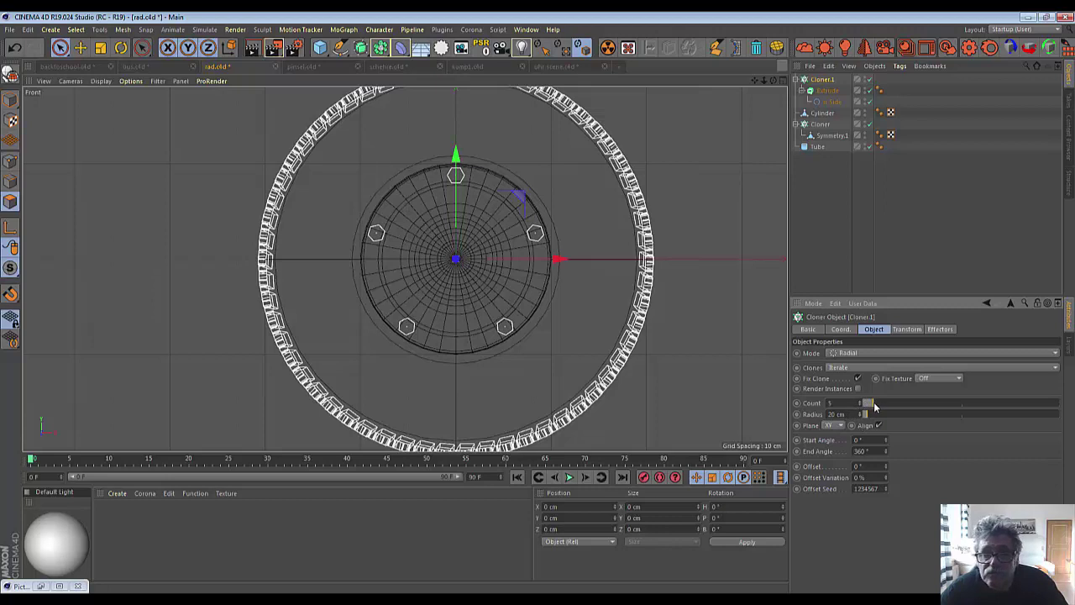
{"action": "left_click_drag", "start_coordinate": [875, 406], "coordinate": [880, 407]}
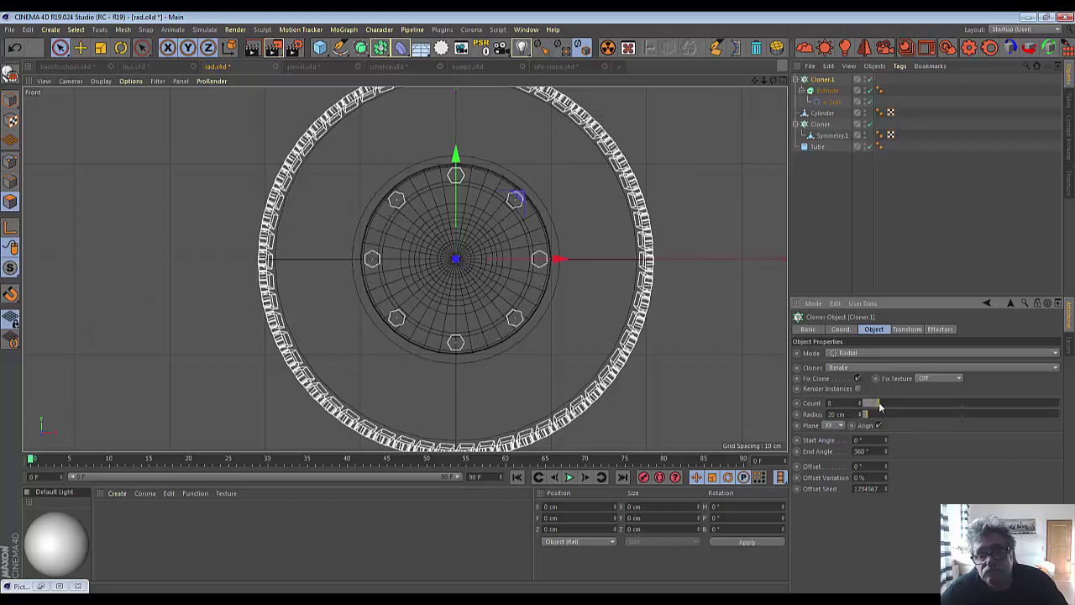
{"action": "left_click_drag", "start_coordinate": [880, 406], "coordinate": [881, 407]}
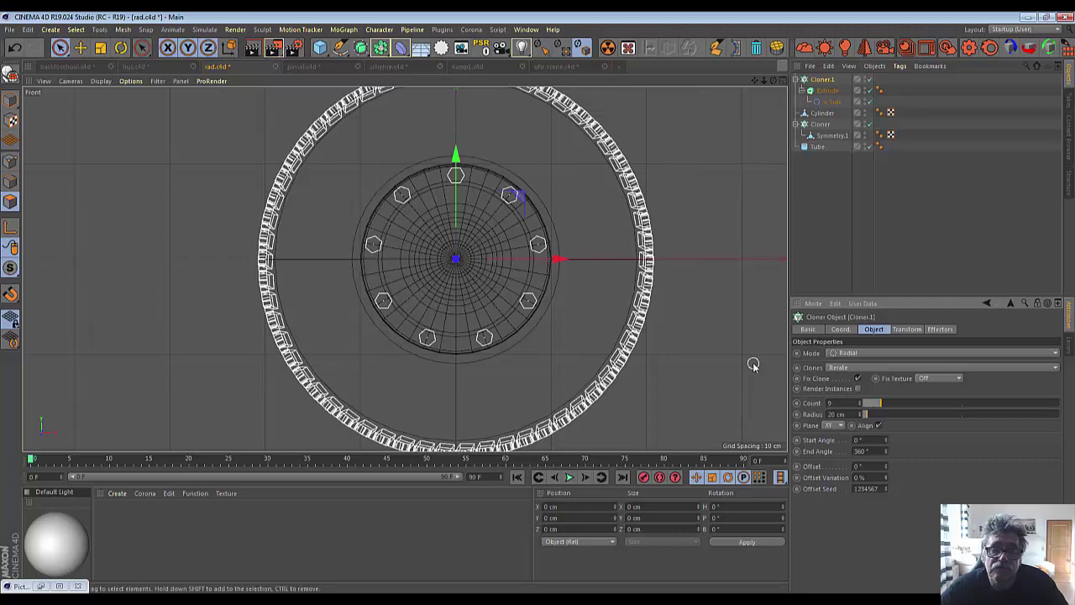
{"action": "mouse_move", "coordinate": [772, 81]}
{"action": "left_mouse_down"}
{"action": "mouse_move", "coordinate": [752, 101]}
{"action": "mouse_move", "coordinate": [773, 79]}
{"action": "left_mouse_up"}
{"action": "left_click", "coordinate": [782, 81]}
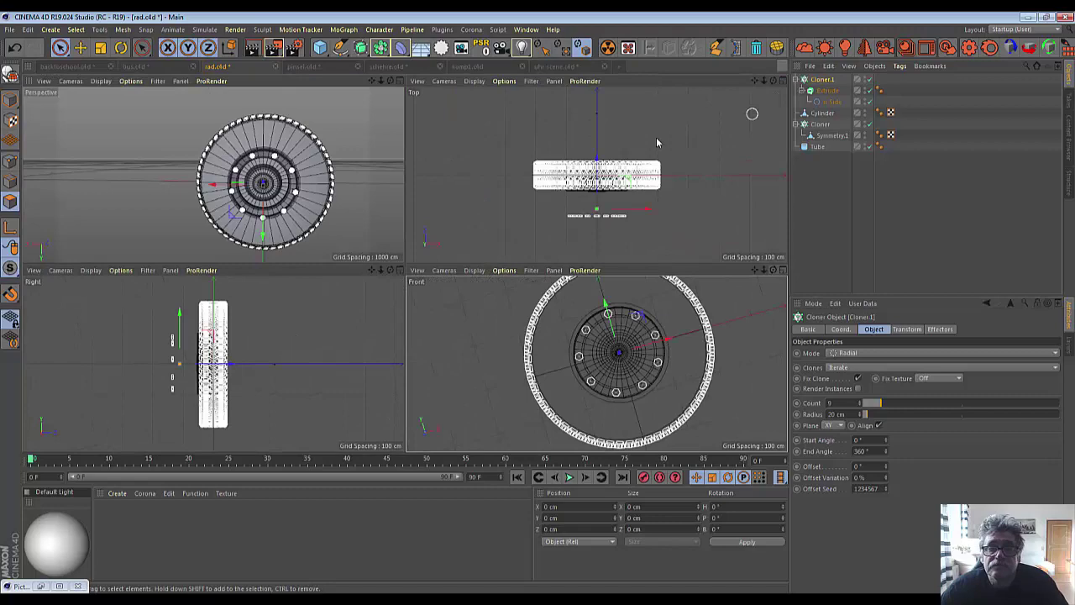
{"action": "middle_click", "coordinate": [407, 94]}
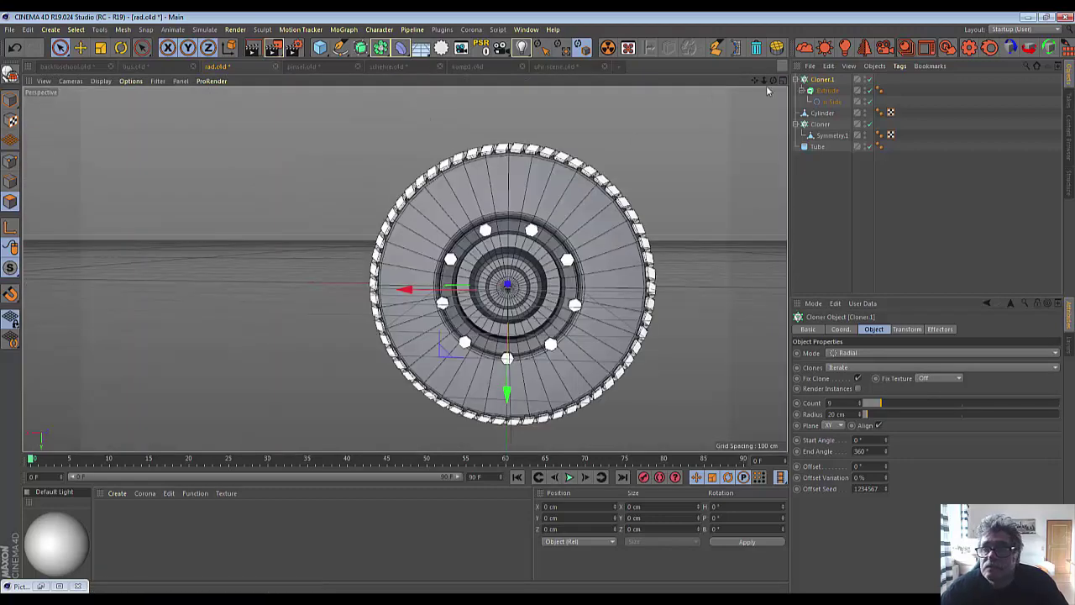
{"action": "left_click_drag", "start_coordinate": [774, 81], "coordinate": [807, 93]}
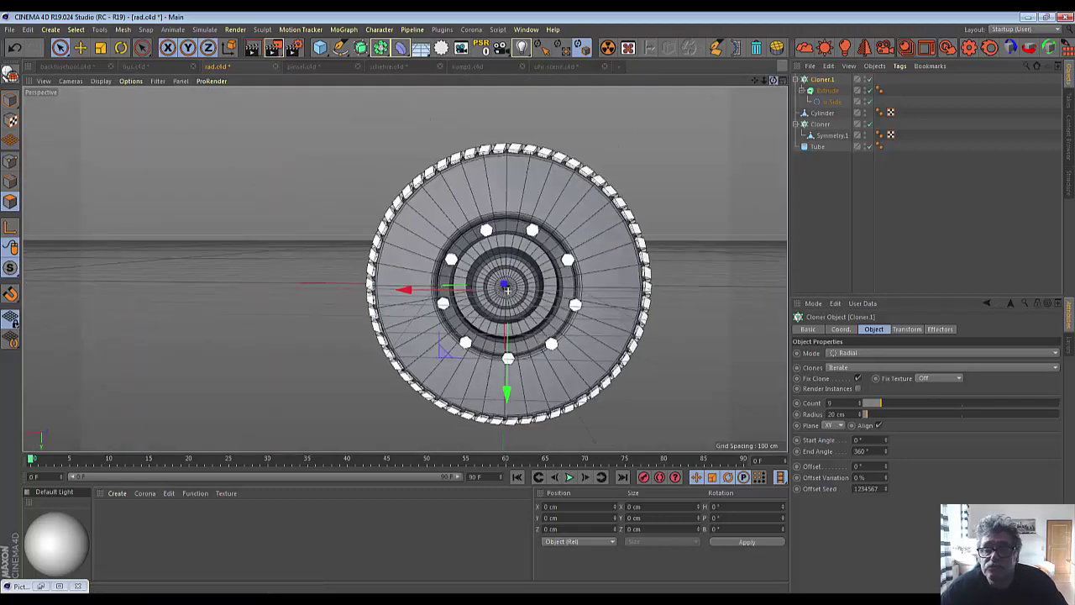
Add a Random effector to the bolt cloner, then delete it so the nine bolts stay evenly spaced.
{"action": "left_click_drag", "start_coordinate": [507, 290], "coordinate": [703, 110]}
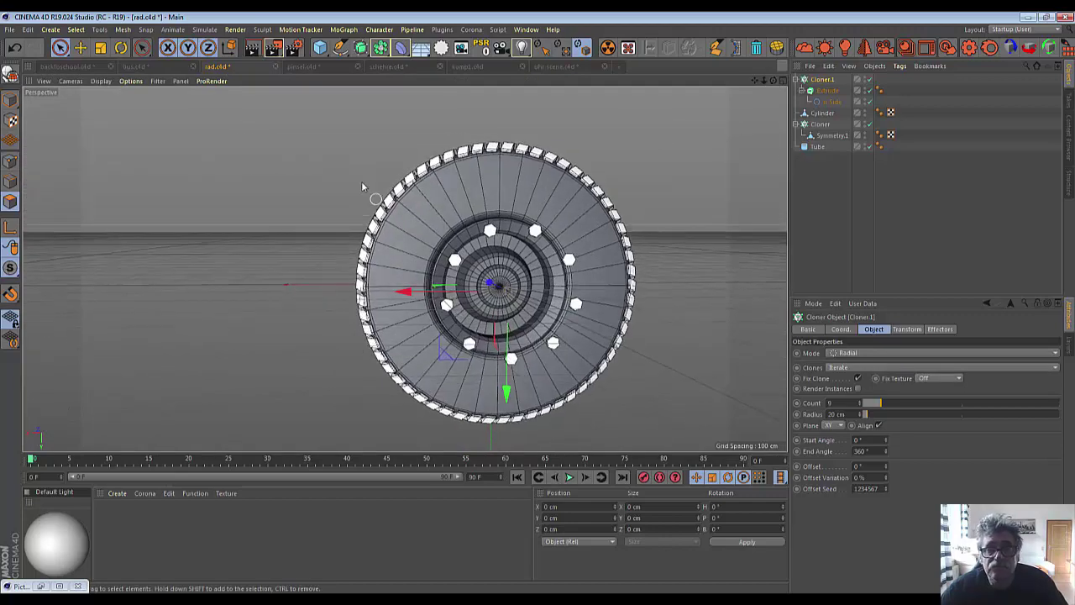
{"action": "left_click", "coordinate": [351, 31]}
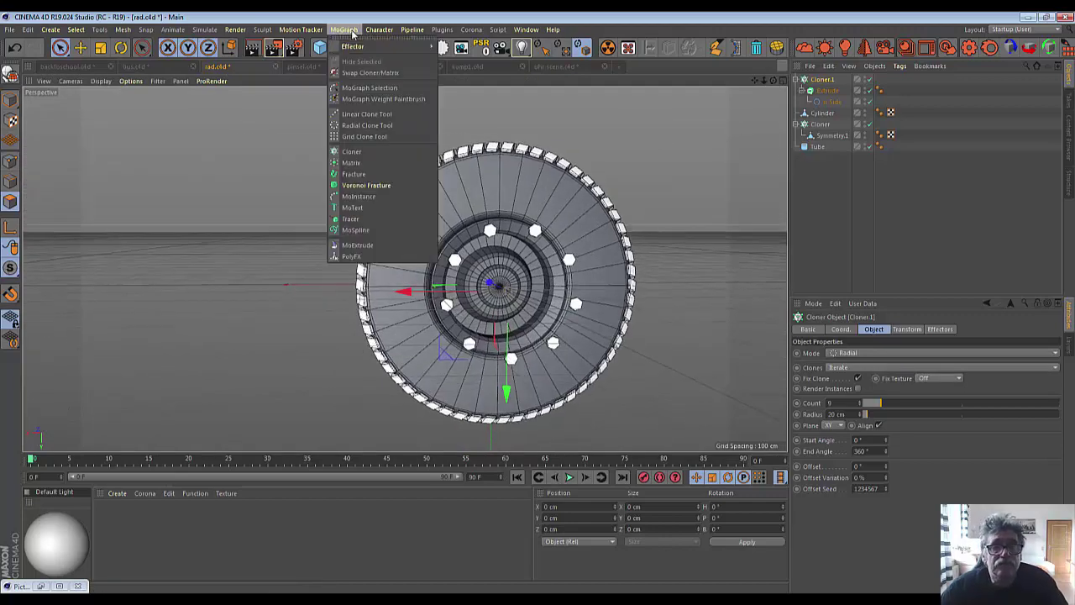
{"action": "mouse_move", "coordinate": [354, 46]}
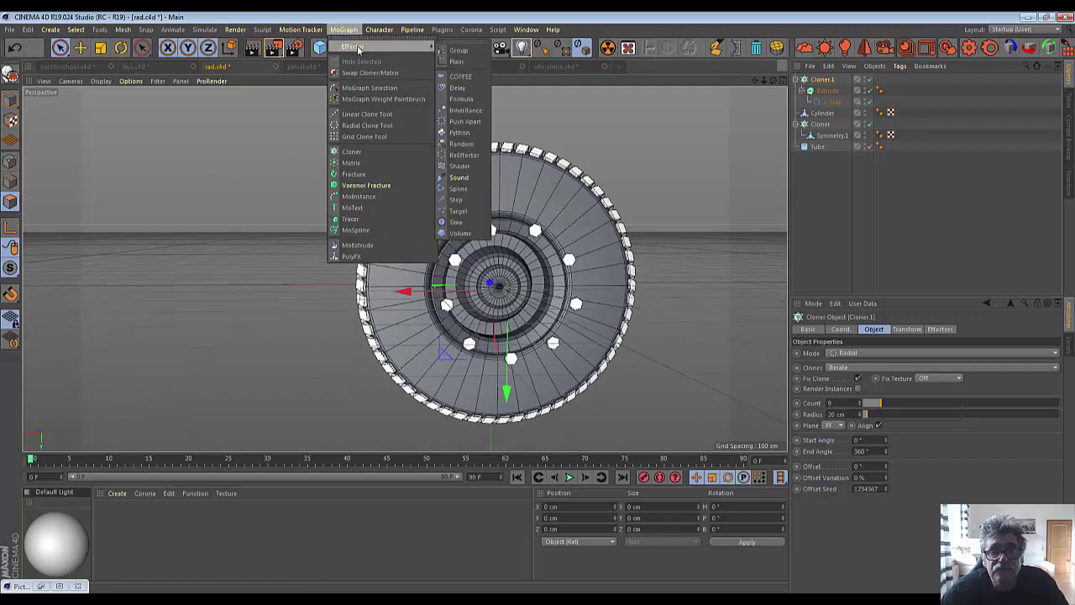
{"action": "left_click", "coordinate": [460, 144]}
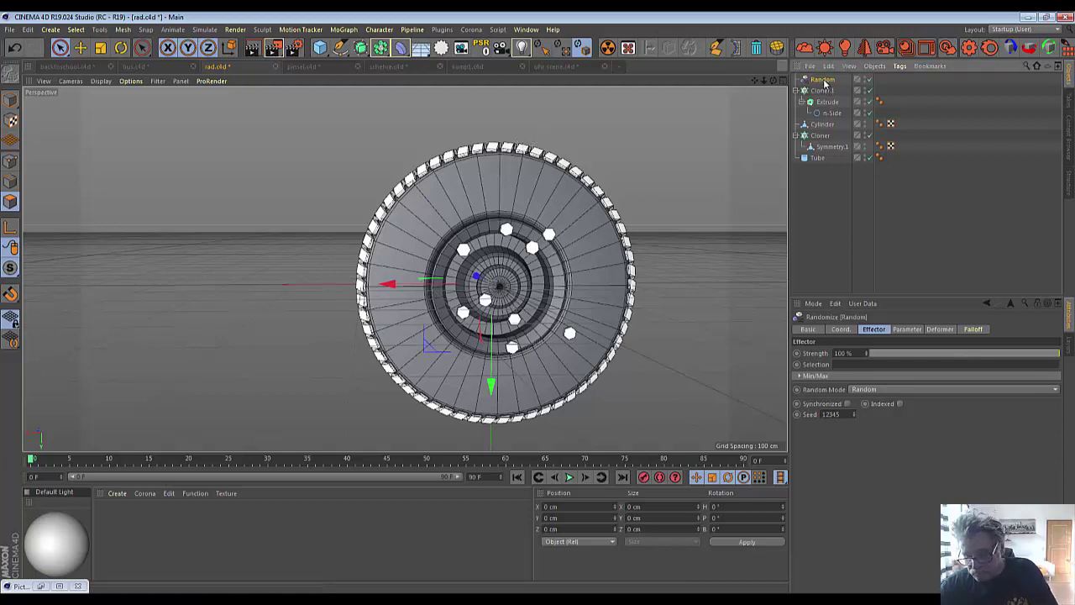
{"action": "key", "text": "Delete"}
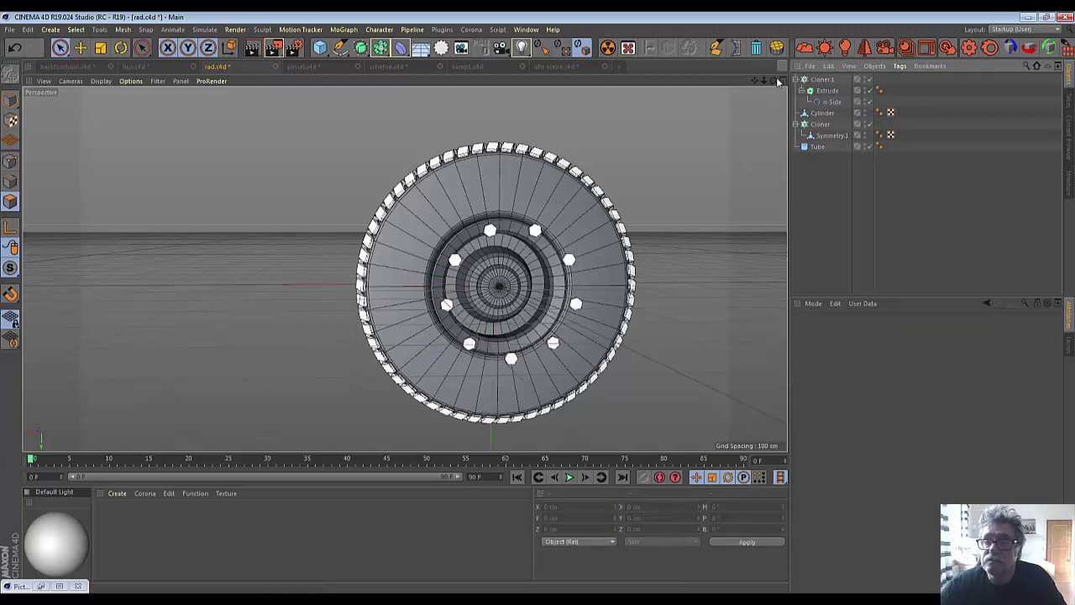
Deepen the bolts' Extrude Movement Z and move Cloner.1 into the wheel hub.
{"action": "left_click_drag", "start_coordinate": [779, 81], "coordinate": [448, 128]}
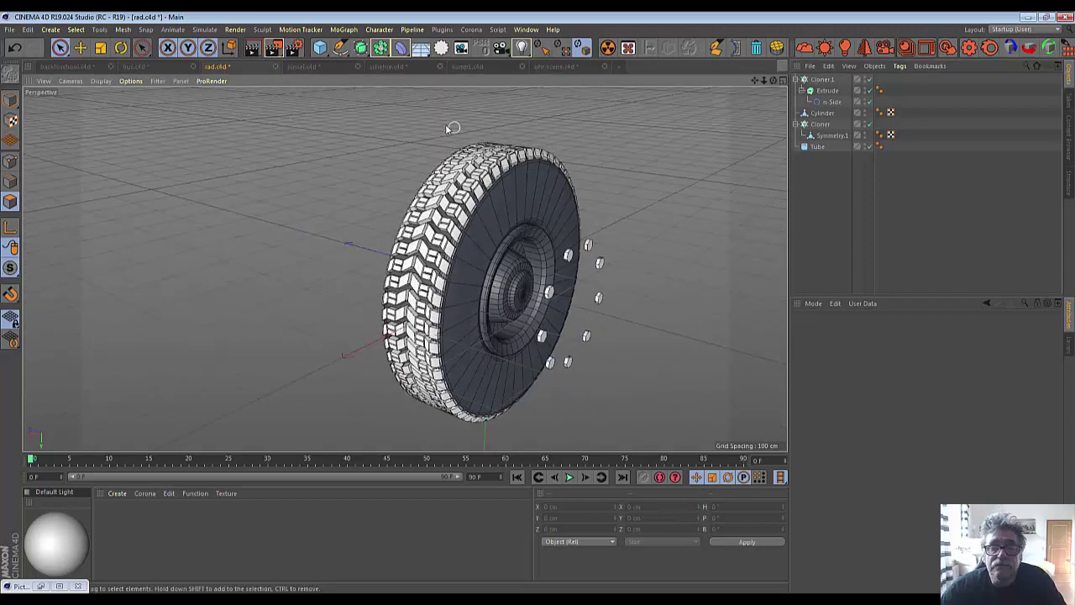
{"action": "left_click", "coordinate": [827, 90]}
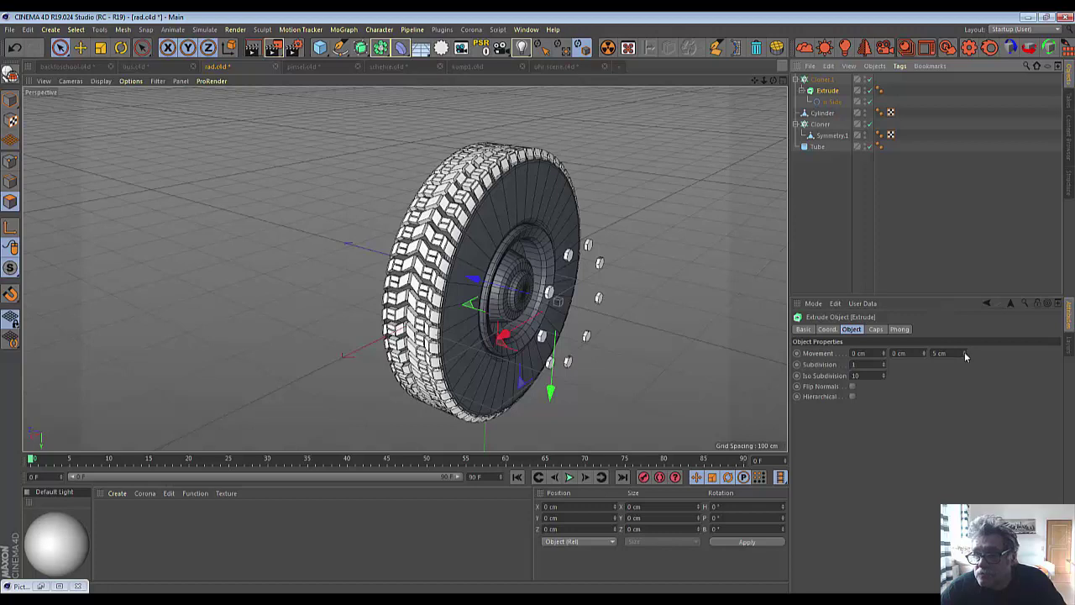
{"action": "double_click", "coordinate": [964, 351]}
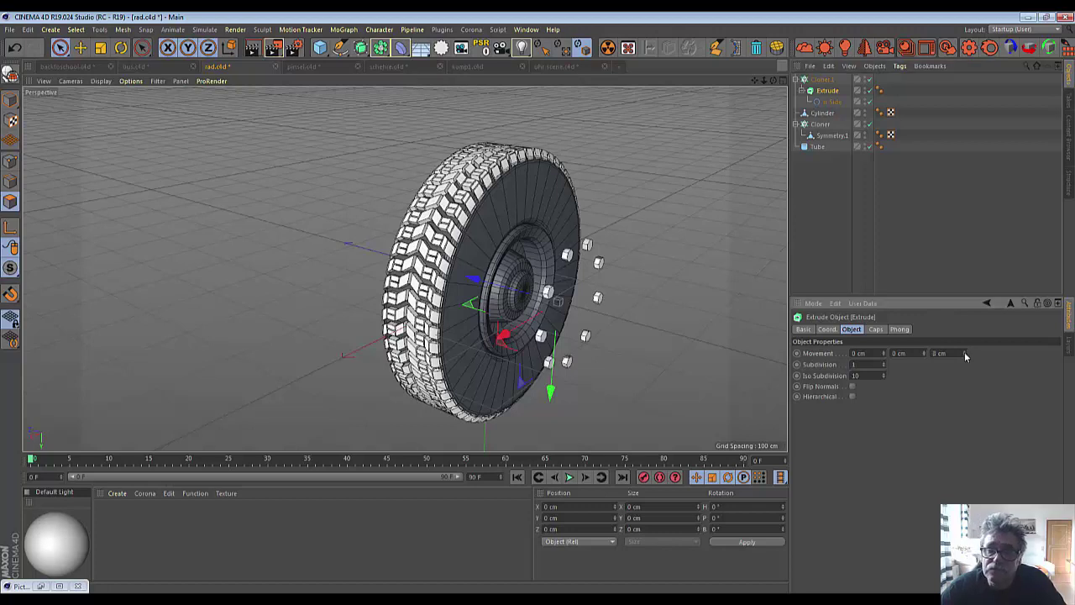
{"action": "left_click_drag", "start_coordinate": [479, 285], "coordinate": [466, 280]}
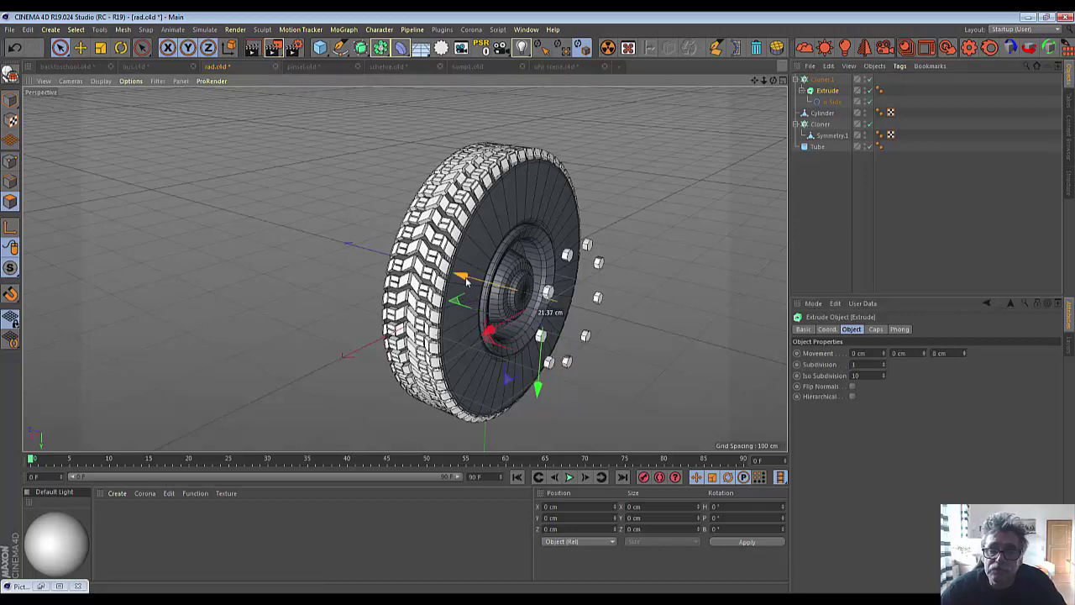
{"action": "left_click", "coordinate": [822, 79]}
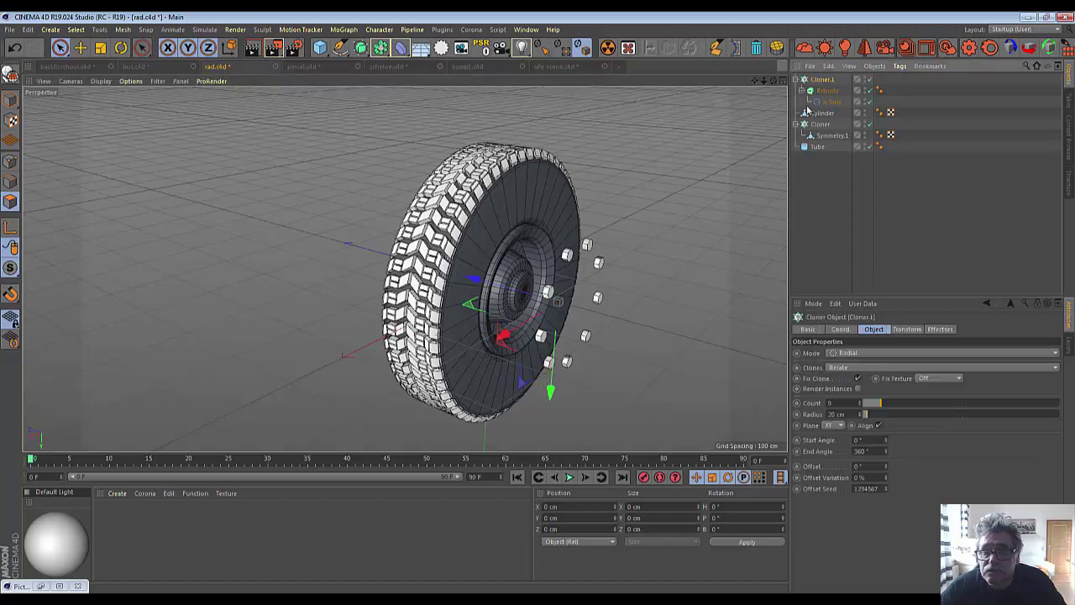
{"action": "mouse_move", "coordinate": [473, 279]}
{"action": "left_mouse_down"}
{"action": "mouse_move", "coordinate": [512, 305]}
{"action": "mouse_move", "coordinate": [509, 285]}
{"action": "left_mouse_up"}
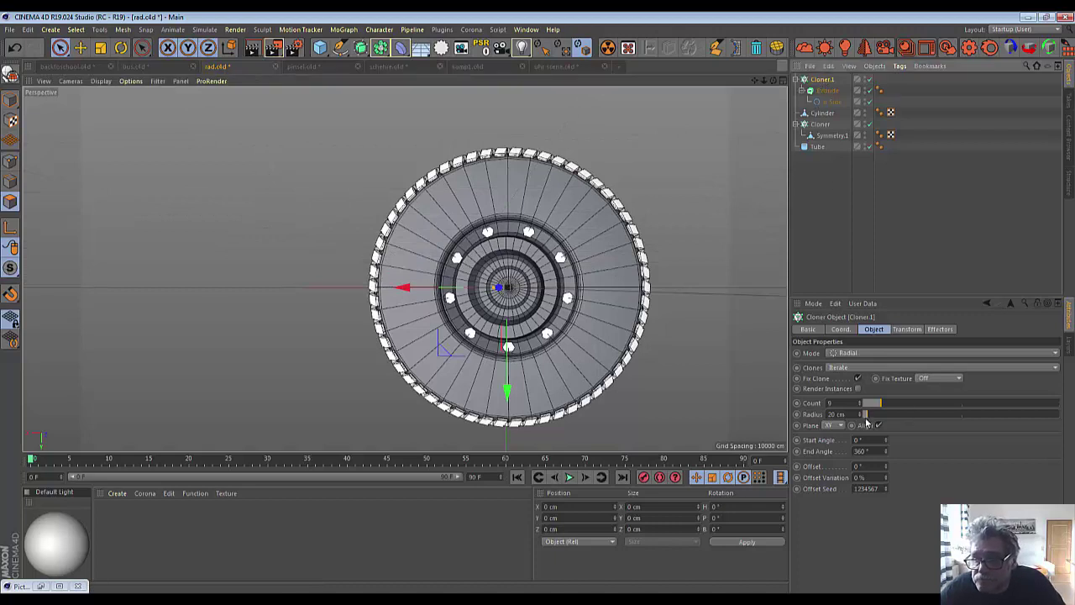
Lower Cloner.1's radius from 20 cm toward 0, then resize the bolt ring with the viewport handle.
{"action": "left_click_drag", "start_coordinate": [861, 417], "coordinate": [862, 430]}
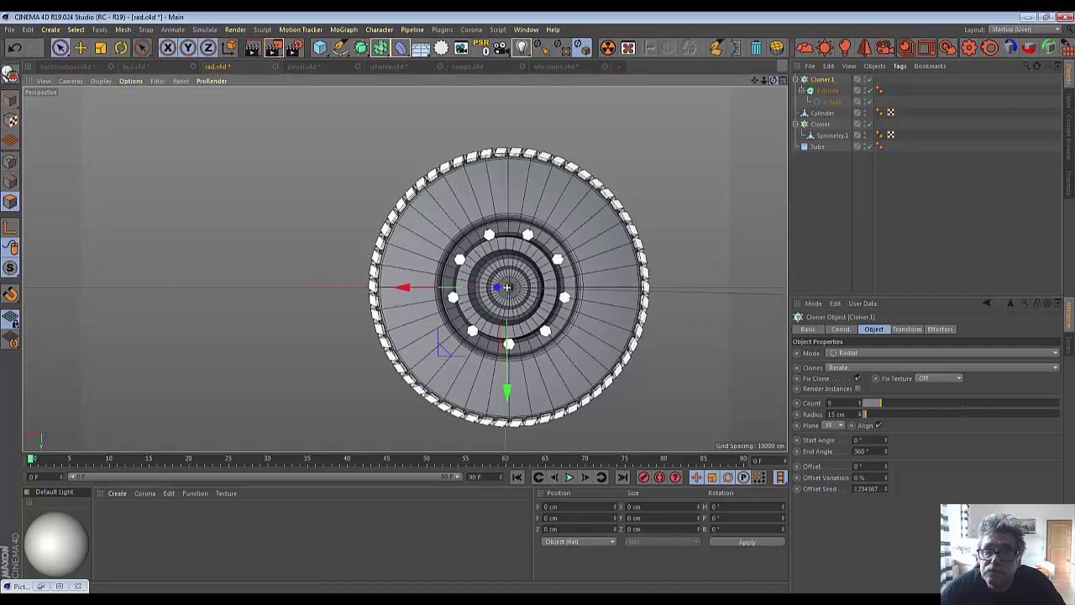
{"action": "left_click_drag", "start_coordinate": [504, 290], "coordinate": [483, 318], "text": "alt"}
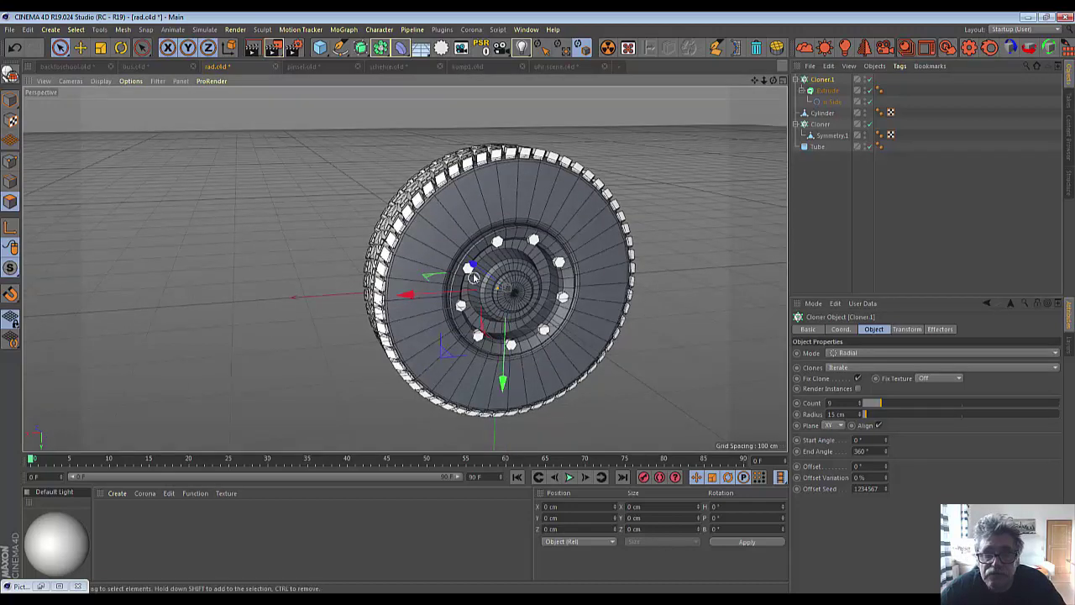
{"action": "left_click_drag", "start_coordinate": [473, 268], "coordinate": [466, 260]}
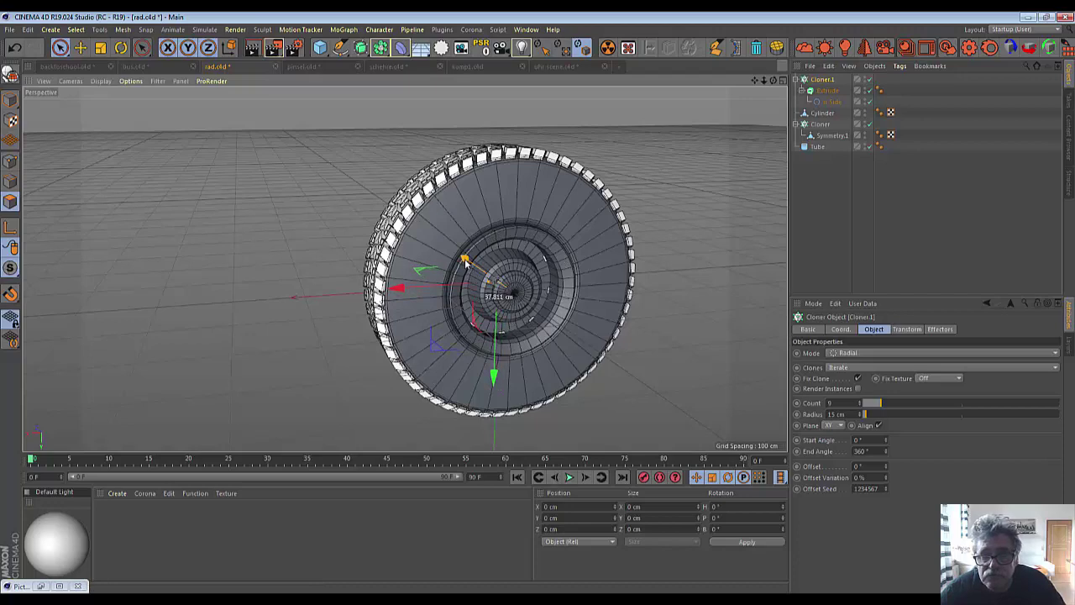
{"action": "left_click_drag", "start_coordinate": [466, 260], "coordinate": [463, 258]}
{"action": "mouse_move", "coordinate": [773, 81]}
{"action": "left_mouse_down"}
{"action": "mouse_move", "coordinate": [748, 86]}
{"action": "mouse_move", "coordinate": [772, 83]}
{"action": "left_mouse_up"}
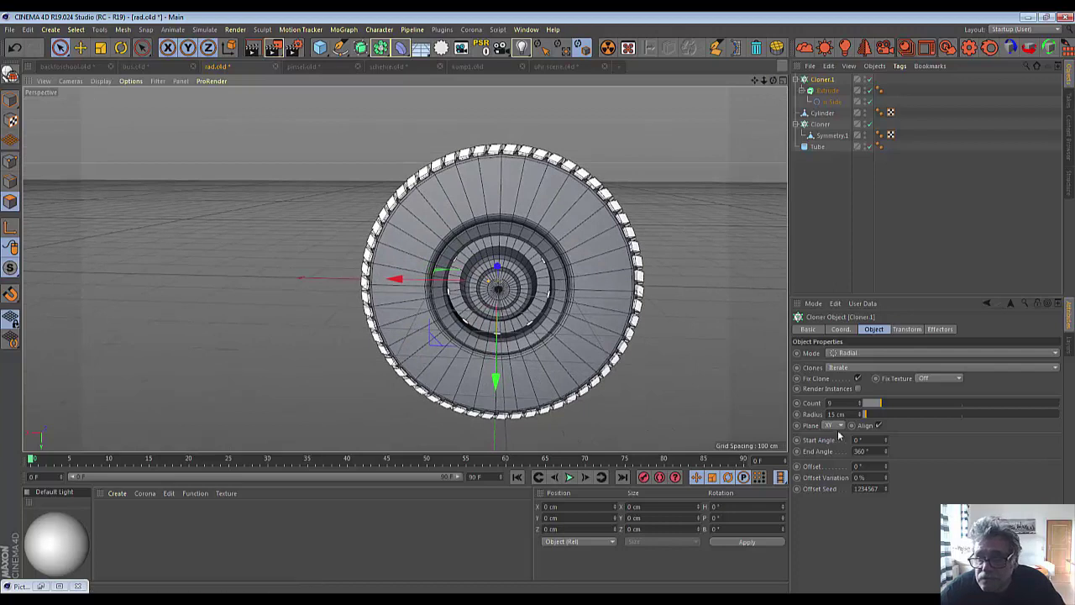
{"action": "left_click", "coordinate": [860, 417]}
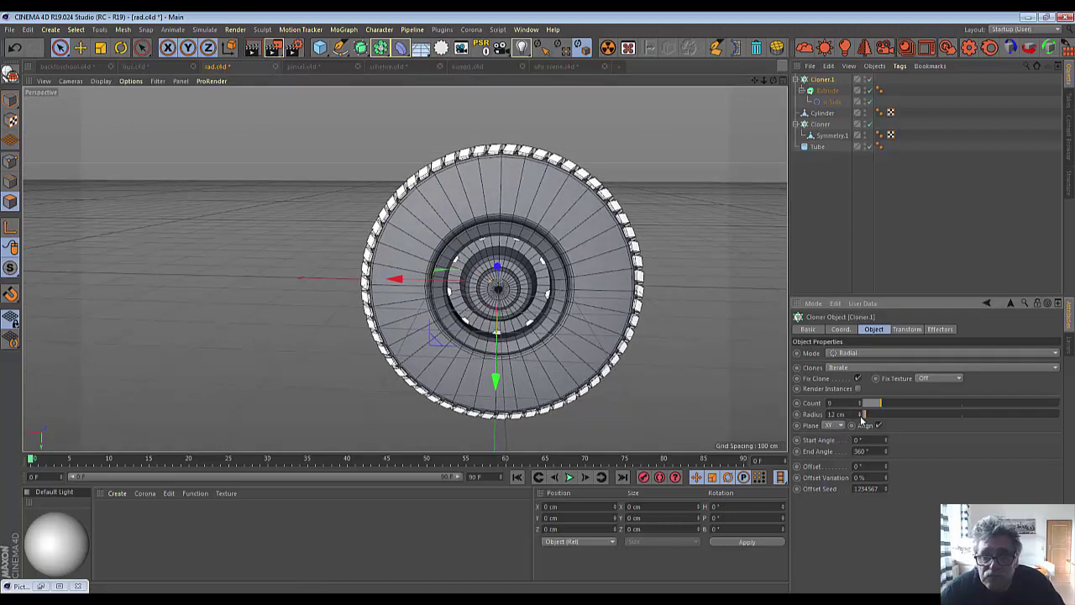
{"action": "left_click_drag", "start_coordinate": [861, 415], "coordinate": [865, 424]}
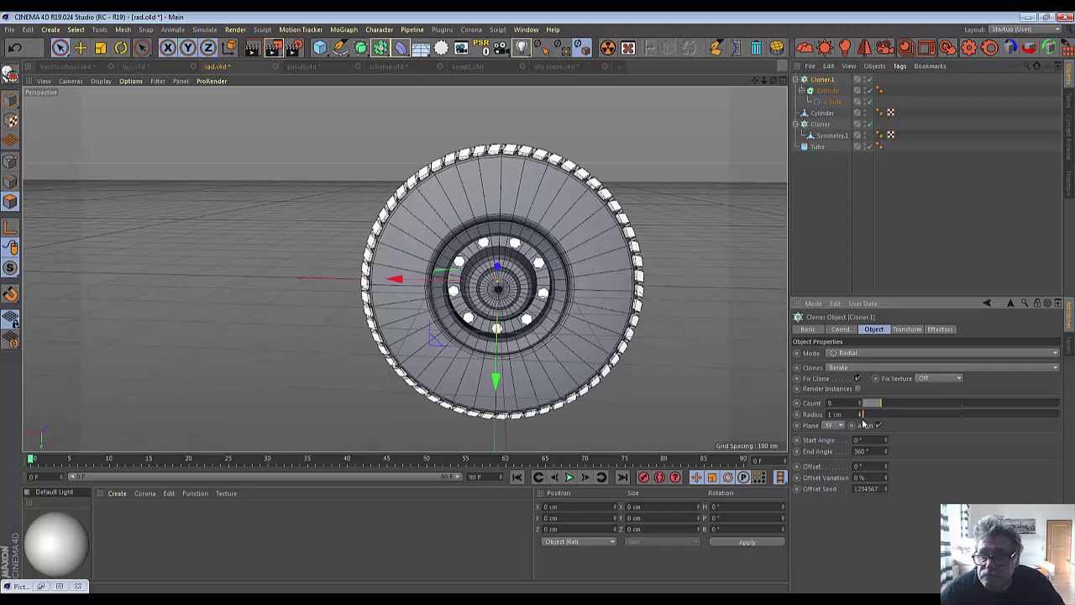
{"action": "left_click", "coordinate": [861, 417]}
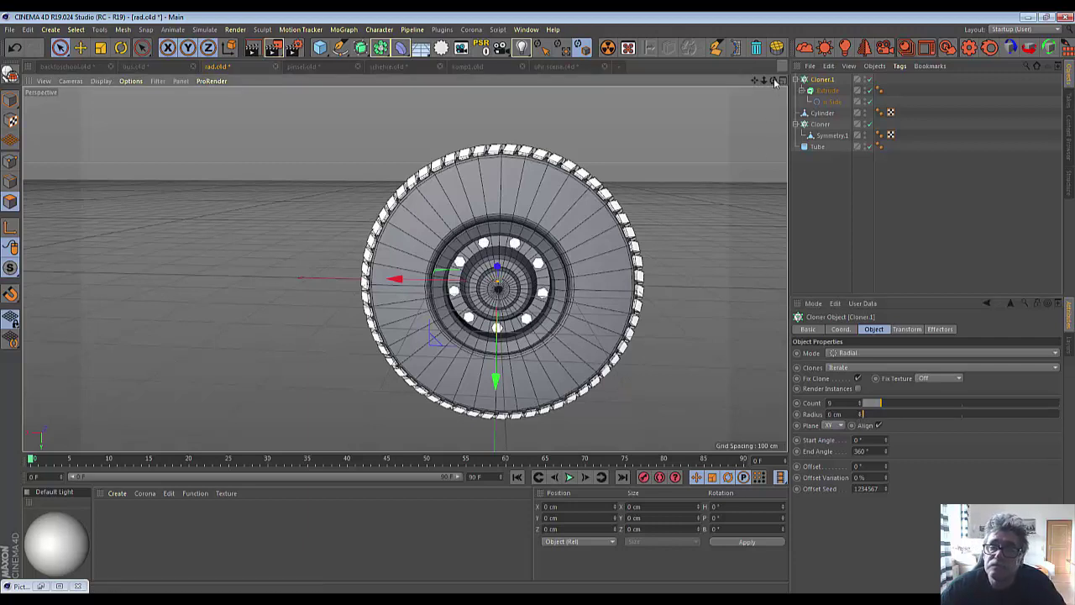
{"action": "left_click_drag", "start_coordinate": [774, 81], "coordinate": [739, 89]}
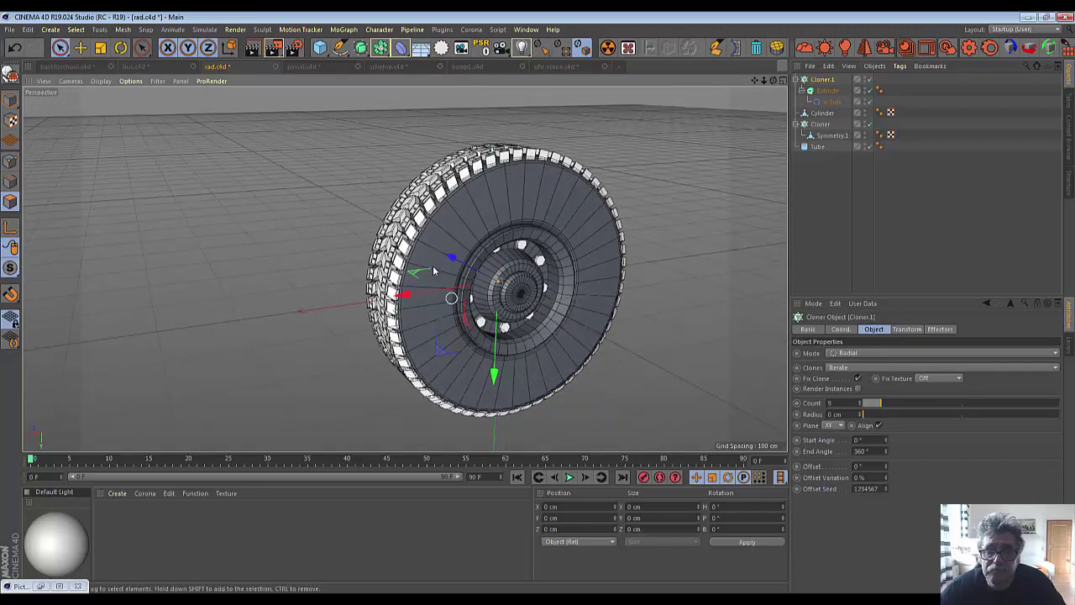
{"action": "left_click_drag", "start_coordinate": [451, 259], "coordinate": [451, 263]}
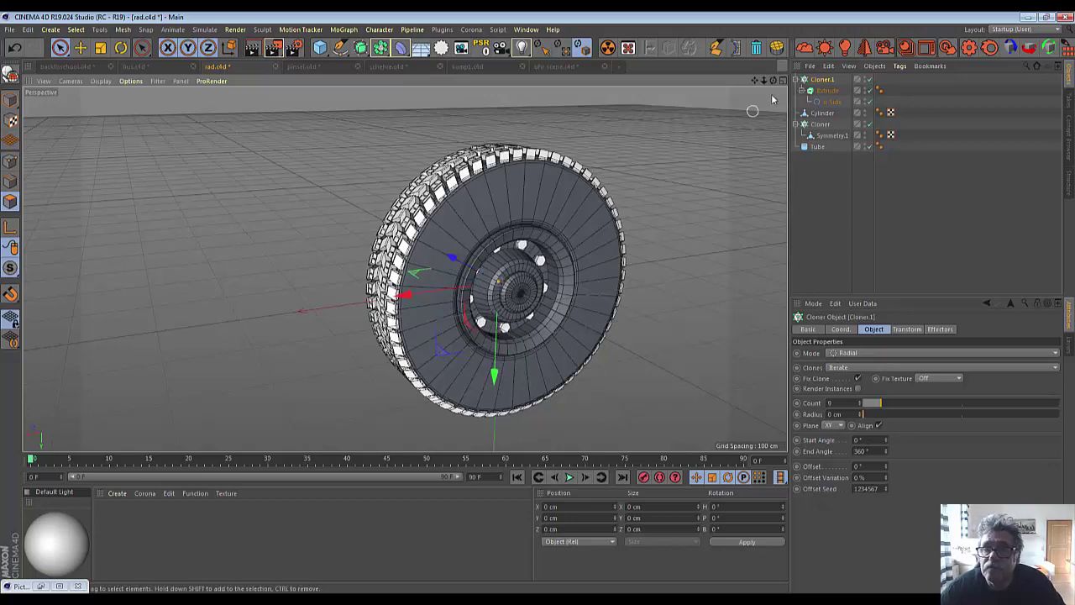
{"action": "mouse_move", "coordinate": [773, 81]}
{"action": "left_mouse_down"}
{"action": "mouse_move", "coordinate": [727, 87]}
{"action": "mouse_move", "coordinate": [776, 83]}
{"action": "left_mouse_up"}
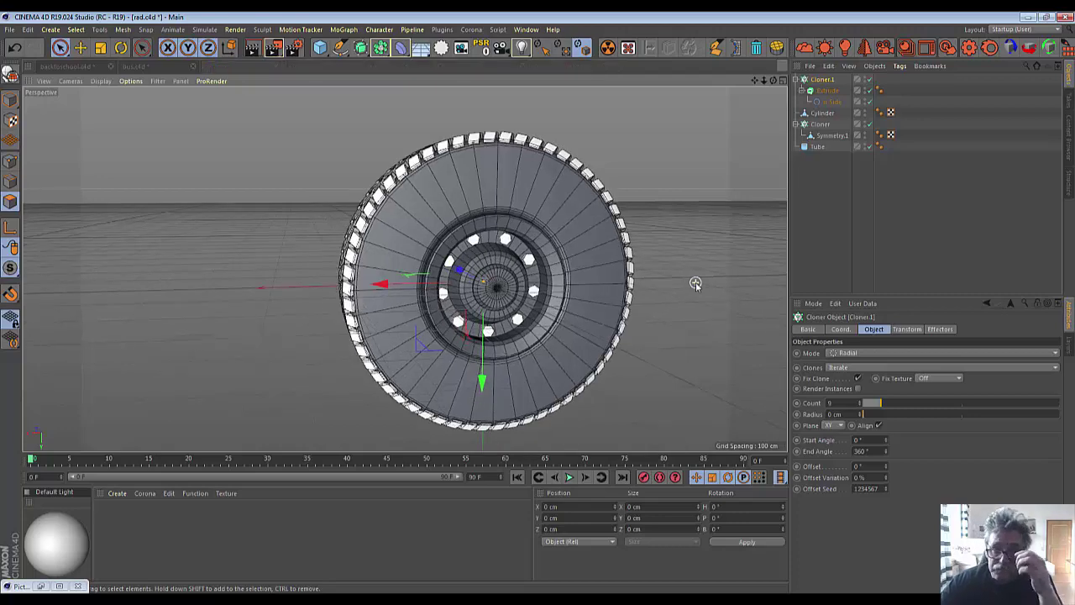
Group the seven wheel objects, Cloner.1 through Tube, under a new Null.
{"action": "left_click_drag", "start_coordinate": [695, 284], "coordinate": [730, 238], "text": "alt"}
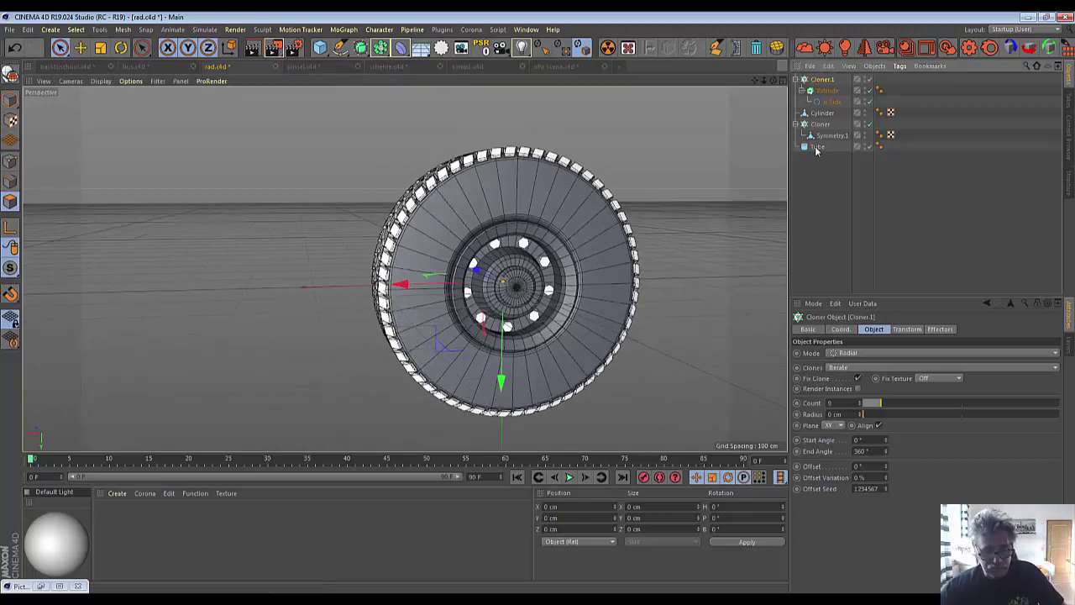
{"action": "left_click", "coordinate": [815, 148], "text": "shift"}
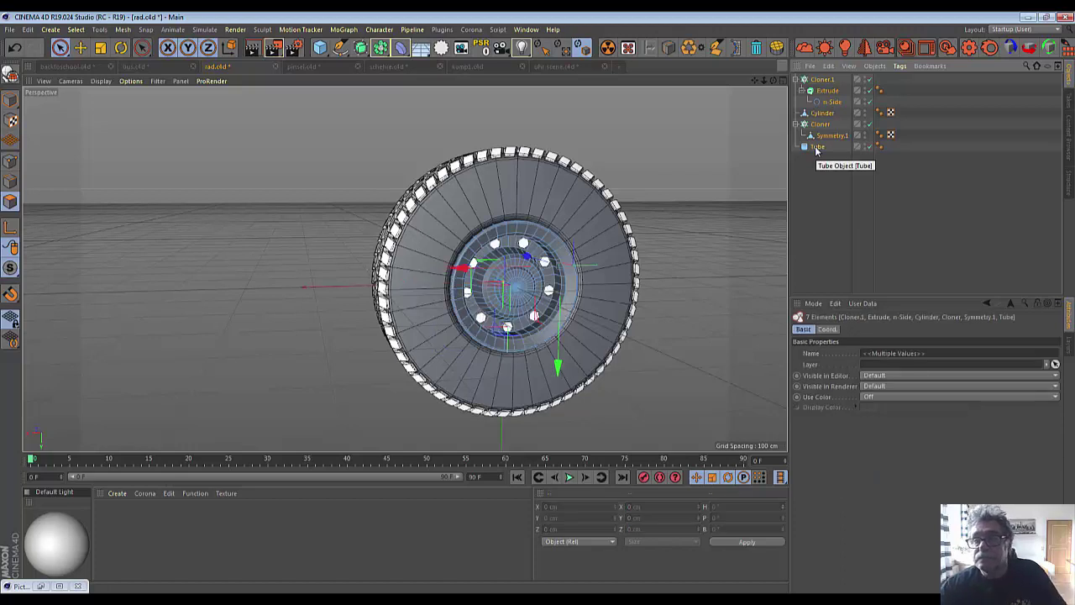
{"action": "right_click", "coordinate": [815, 151]}
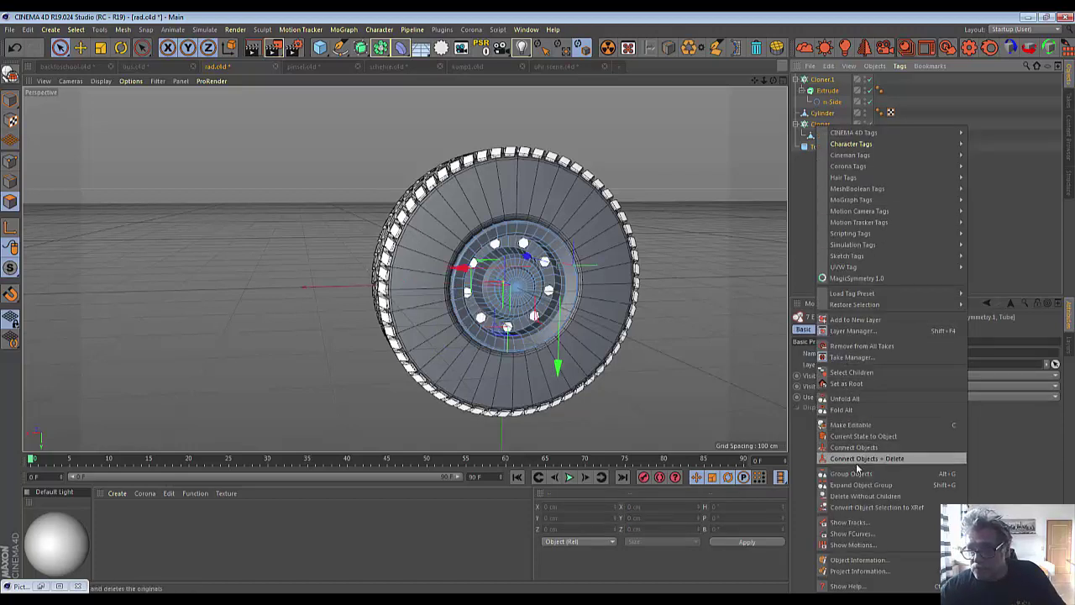
{"action": "left_click", "coordinate": [851, 473]}
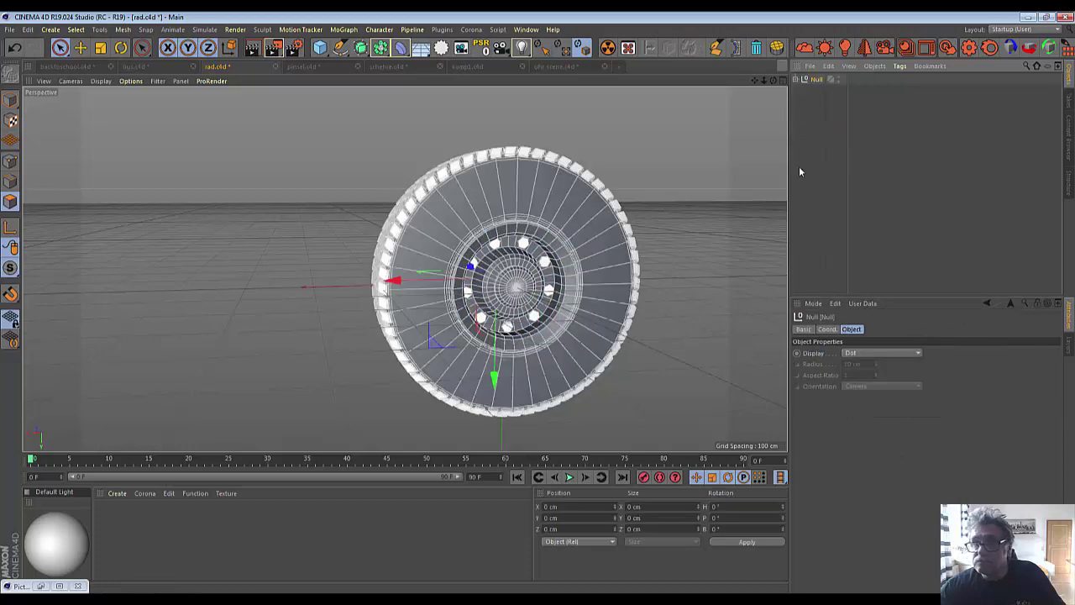
Rename the null to rad and save the file as rad.c4d.
{"action": "double_click", "coordinate": [815, 79]}
{"action": "type", "text": "rad"}
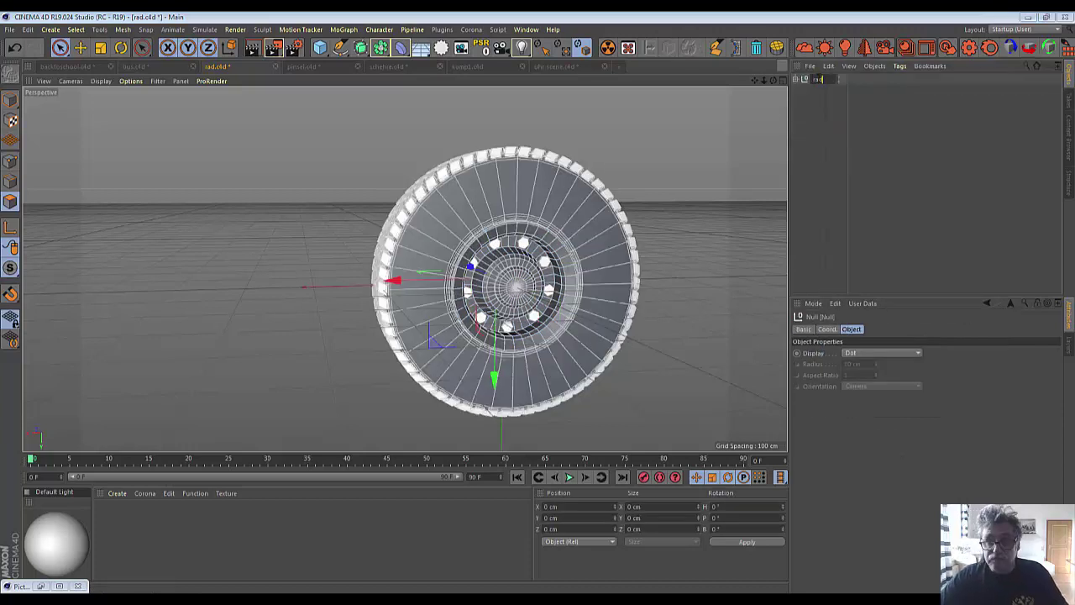
{"action": "key", "text": "Return"}
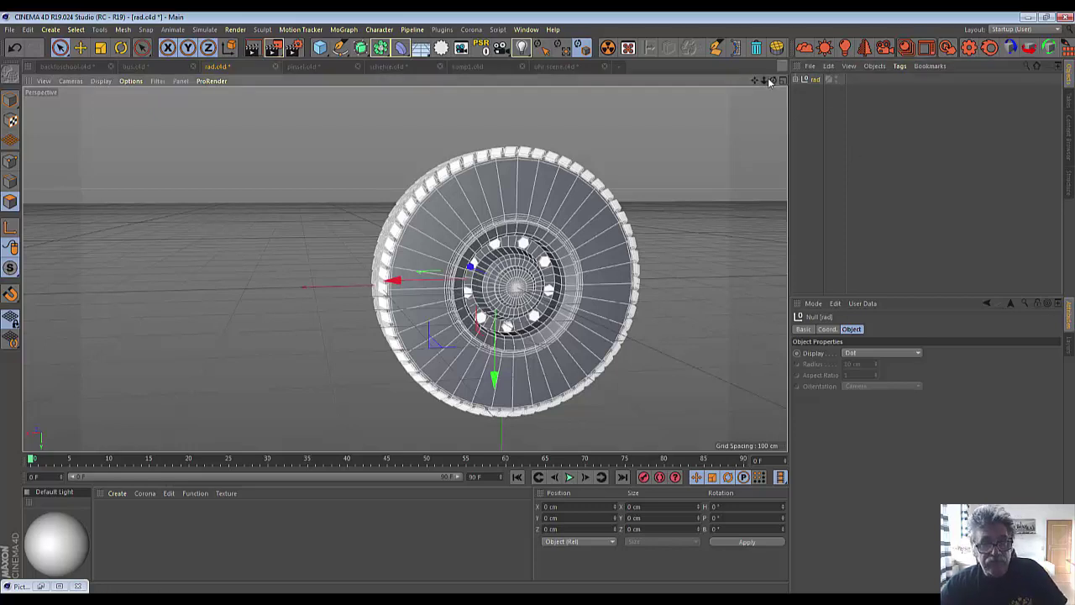
{"action": "key", "text": "ctrl+s"}
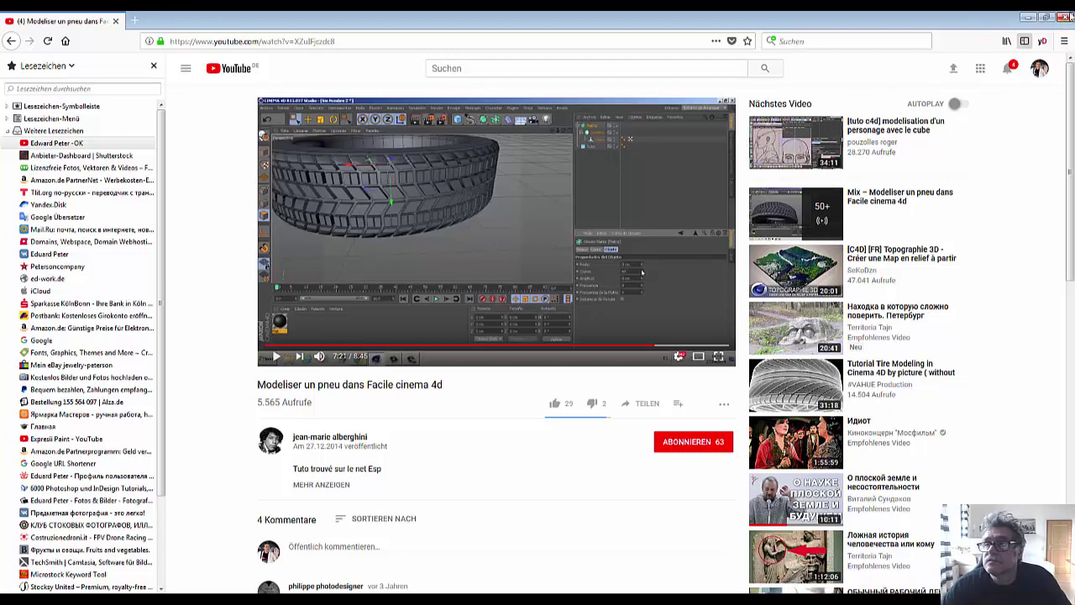
Close the YouTube tire-tutorial browser window to bring back Cinema 4D's bus.c4d scene.
{"action": "left_click", "coordinate": [1066, 21]}
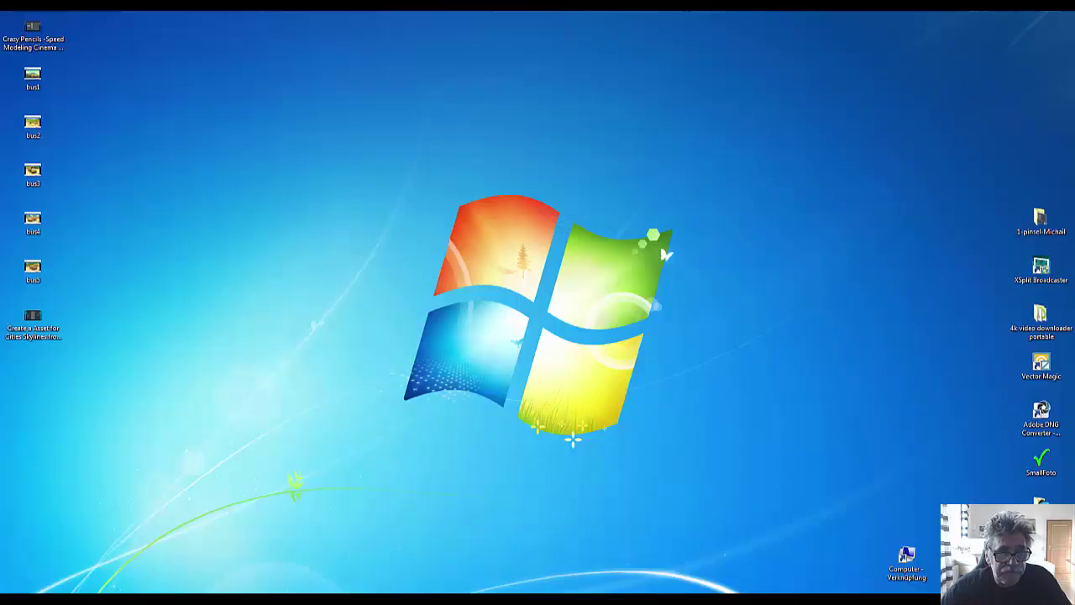
{"action": "left_click", "coordinate": [983, 588]}
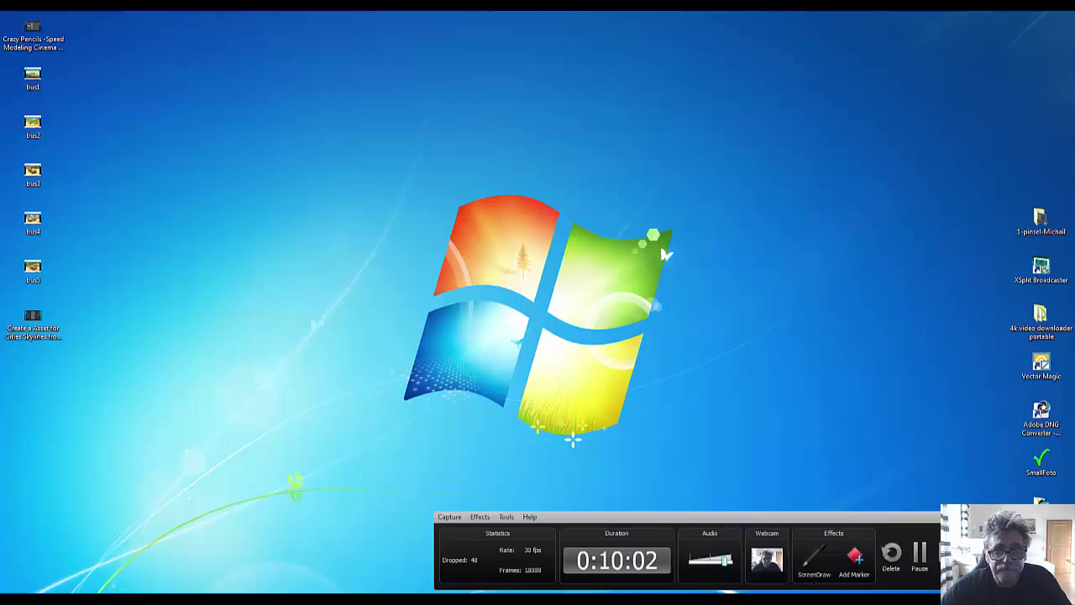
{"action": "left_click", "coordinate": [919, 557]}
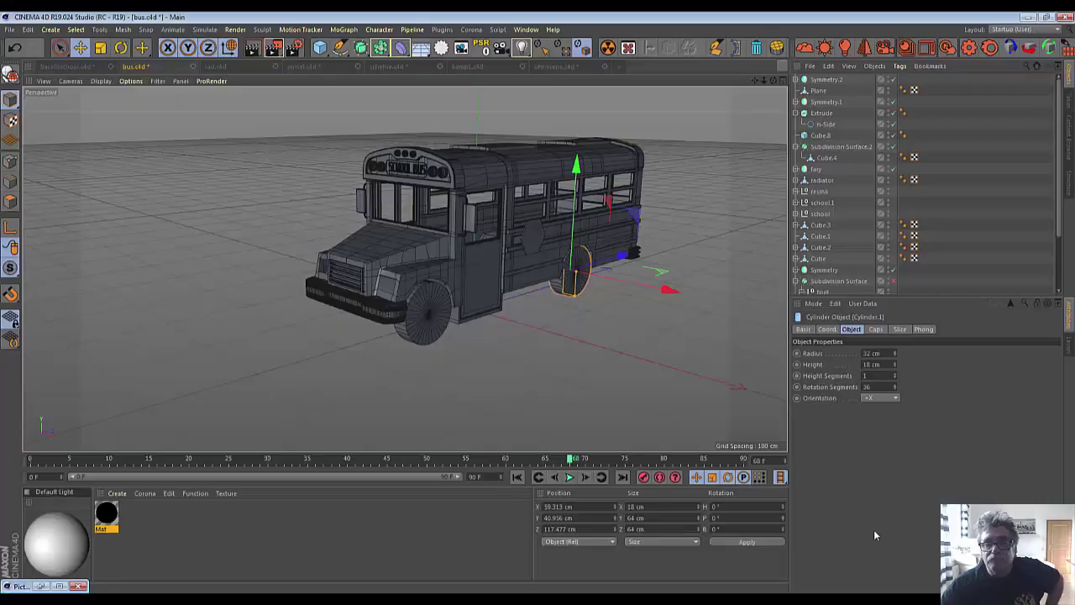
Switch between the rad and bus.c4d documents, cancel a Merge attempt, and end on bus.c4d.
{"action": "left_click", "coordinate": [223, 69]}
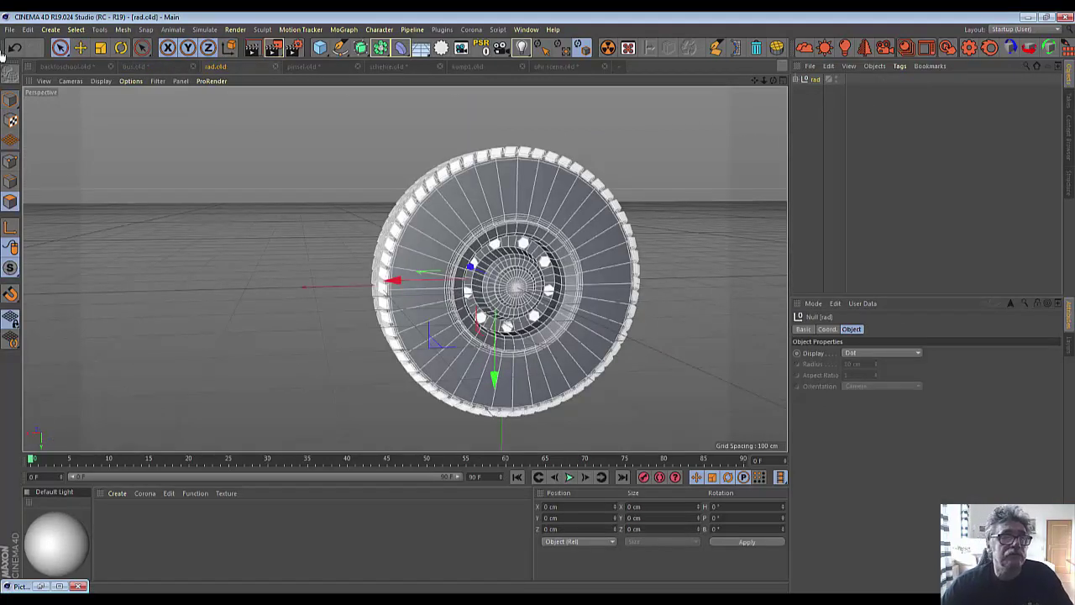
{"action": "left_click", "coordinate": [144, 67]}
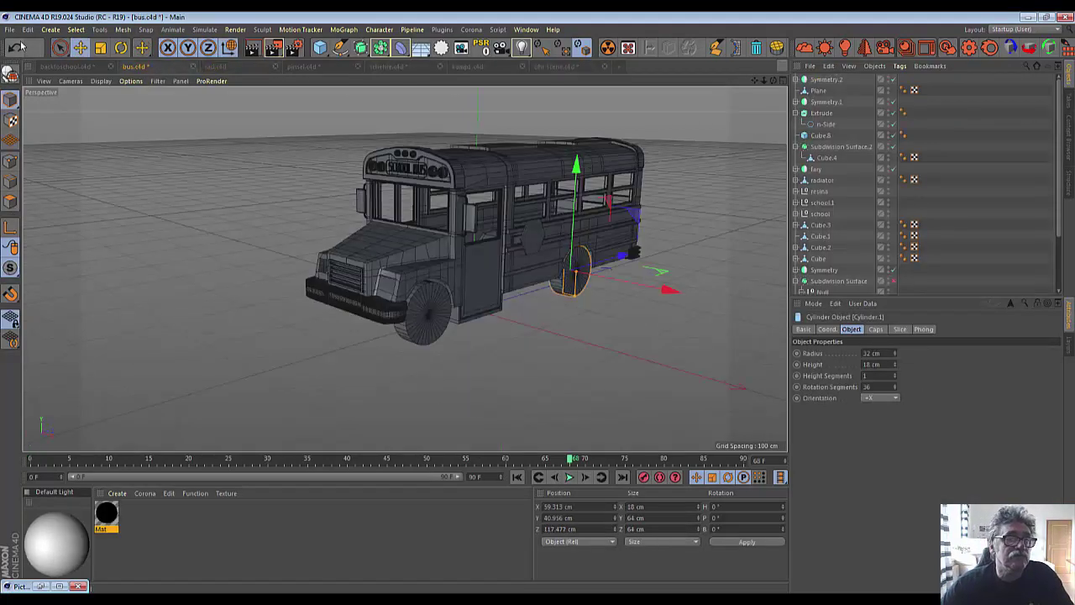
{"action": "left_click", "coordinate": [10, 29]}
{"action": "left_click", "coordinate": [28, 70]}
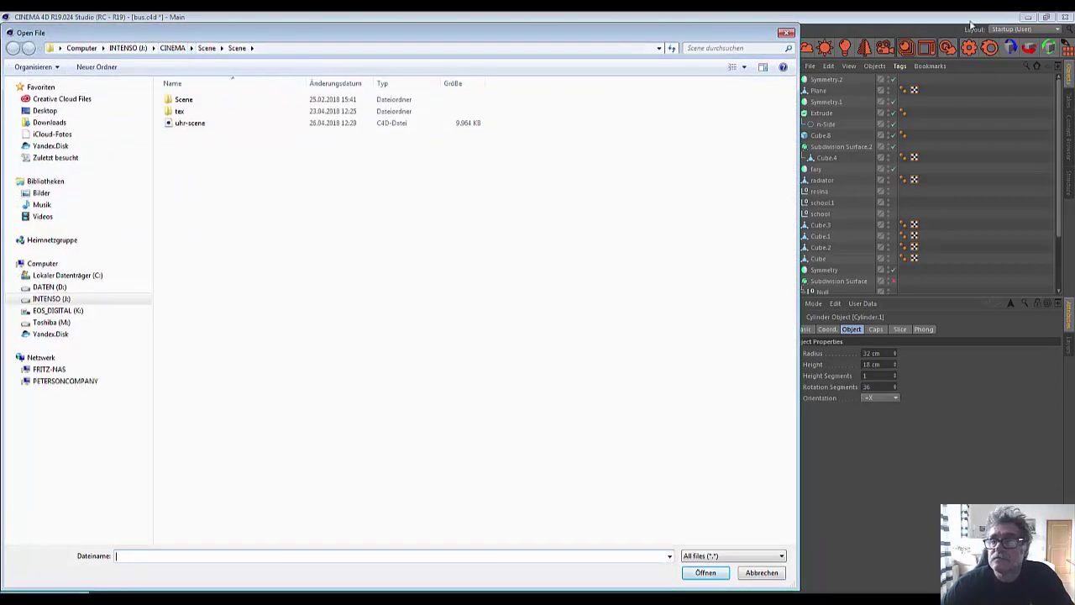
{"action": "left_click", "coordinate": [785, 34]}
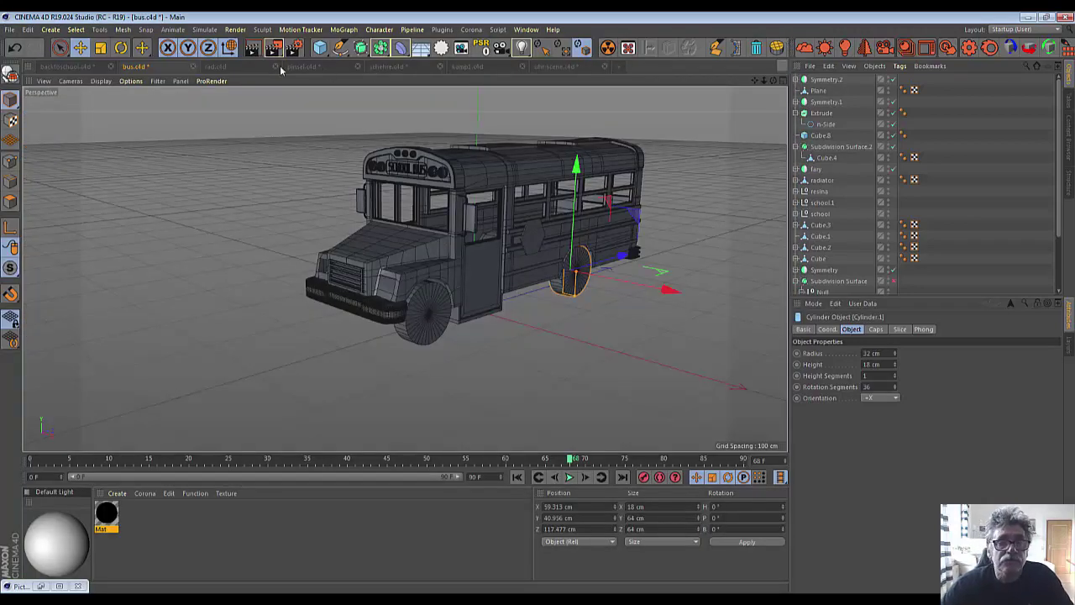
{"action": "left_click", "coordinate": [240, 67]}
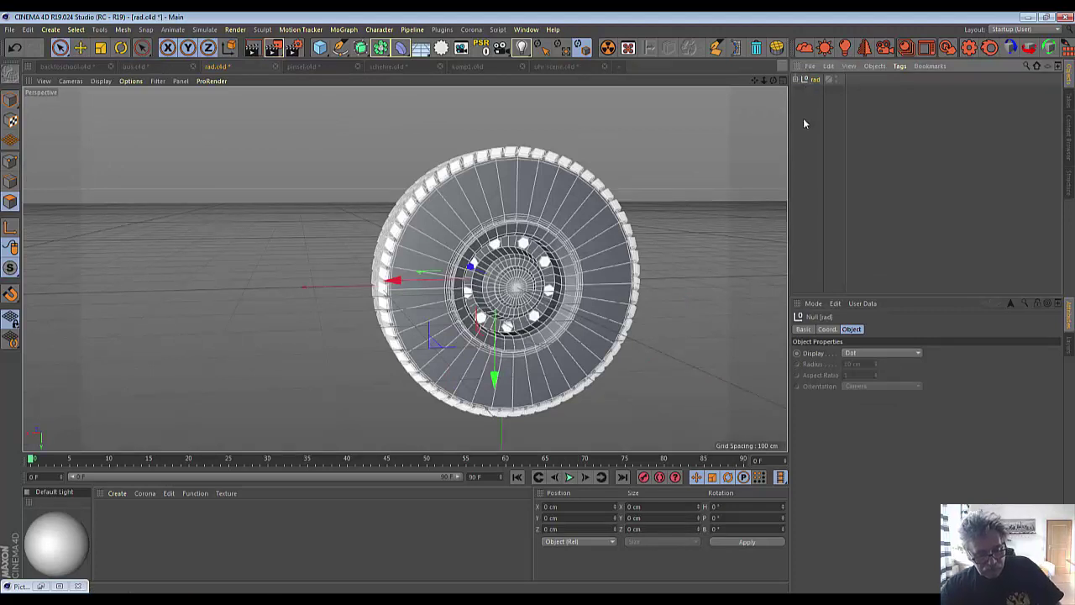
{"action": "left_click", "coordinate": [137, 66]}
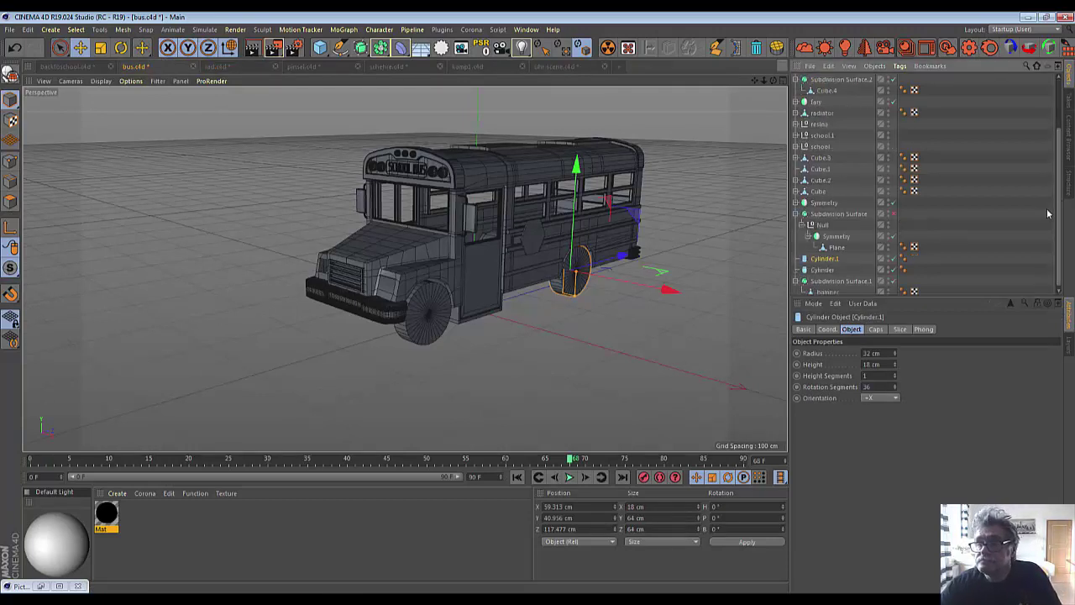
Paste the rad tire into the bus scene, rotate it 90° sideways and shrink it.
{"action": "scroll", "coordinate": [1002, 275], "scroll_direction": "down", "scroll_amount": 3}
{"action": "left_click", "coordinate": [1001, 274]}
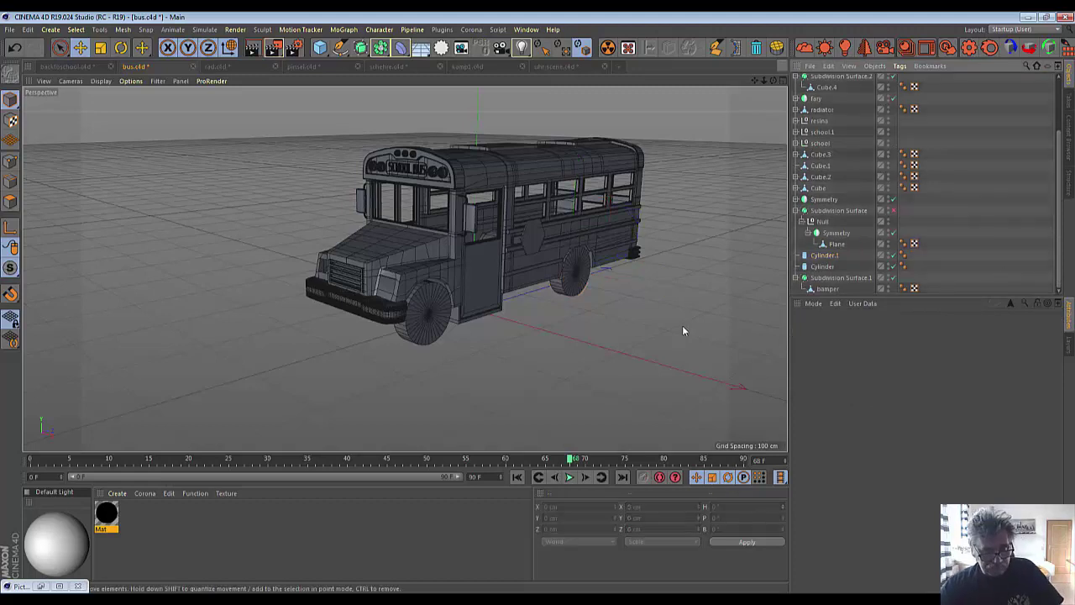
{"action": "key", "text": "ctrl+v"}
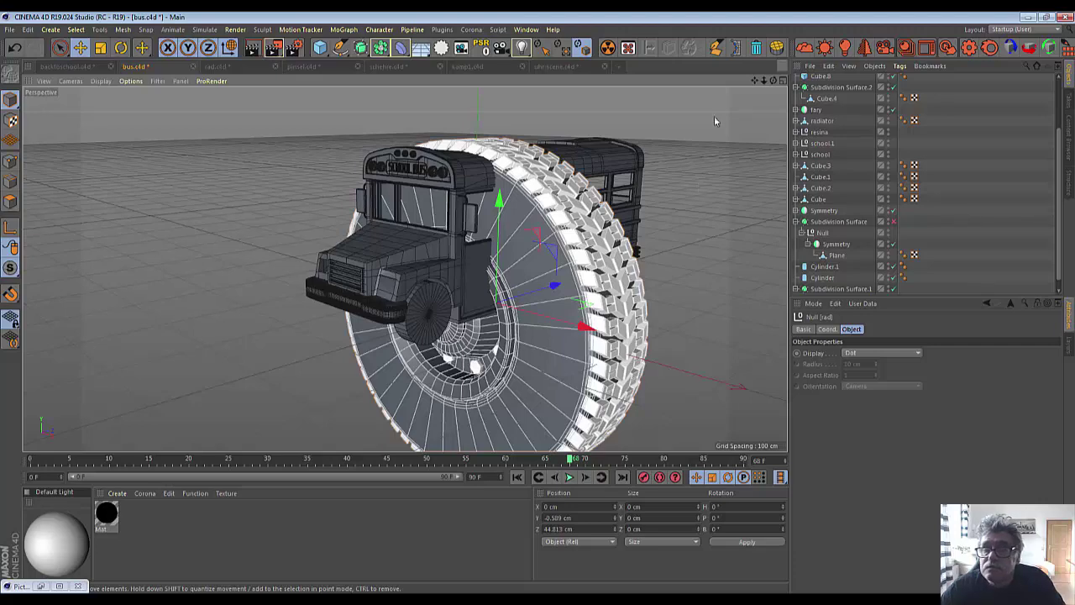
{"action": "left_click", "coordinate": [121, 49]}
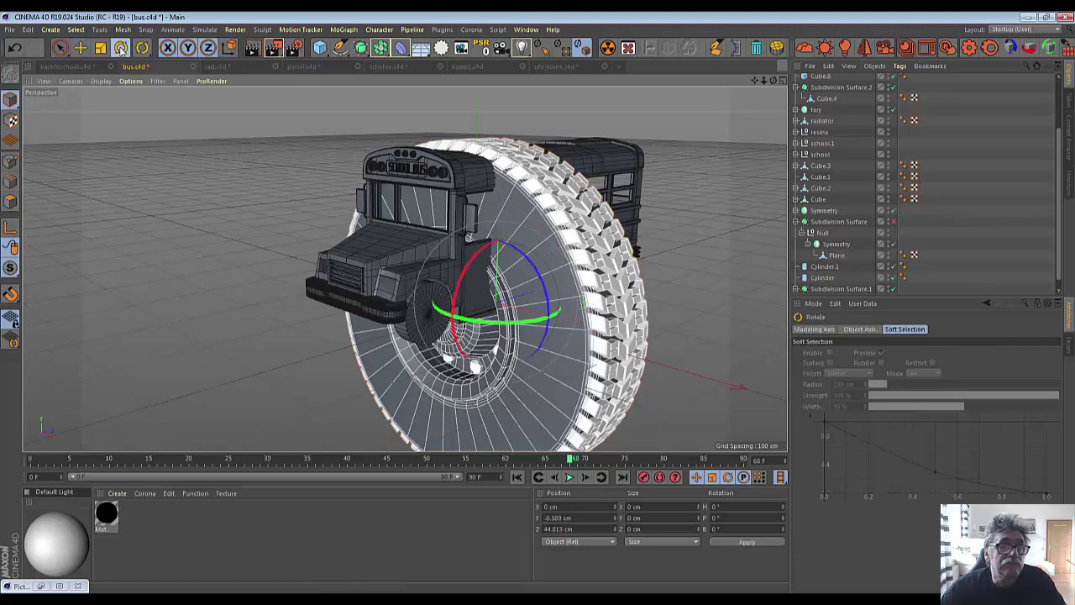
{"action": "left_click_drag", "start_coordinate": [437, 316], "coordinate": [520, 317]}
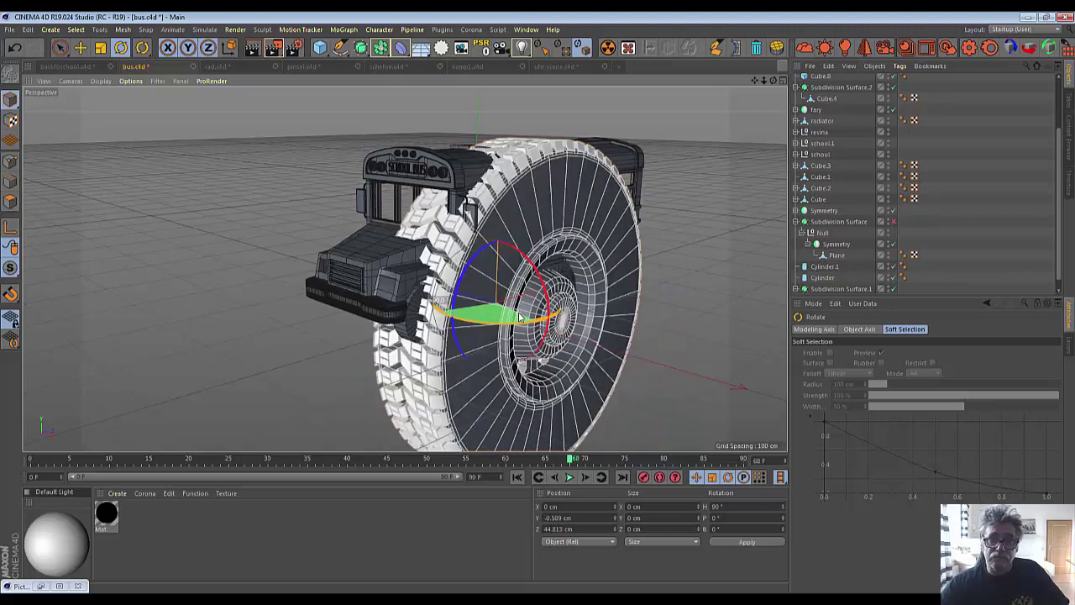
{"action": "left_click", "coordinate": [100, 48]}
{"action": "left_click_drag", "start_coordinate": [681, 135], "coordinate": [521, 430]}
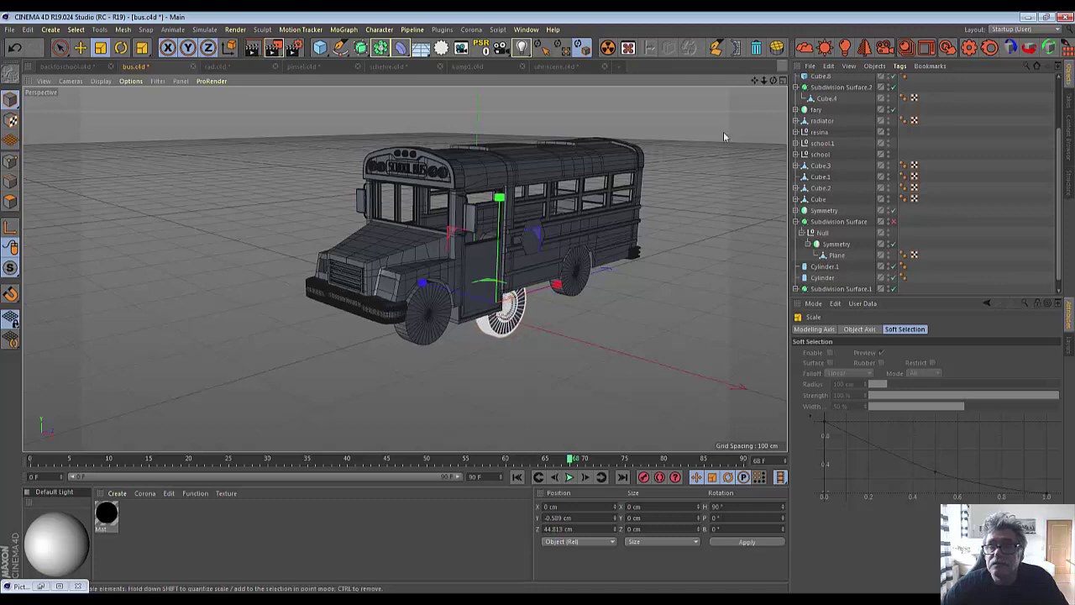
In the enlarged Right view, shrink the tire slightly and move it into the front wheel arch.
{"action": "left_click", "coordinate": [781, 81]}
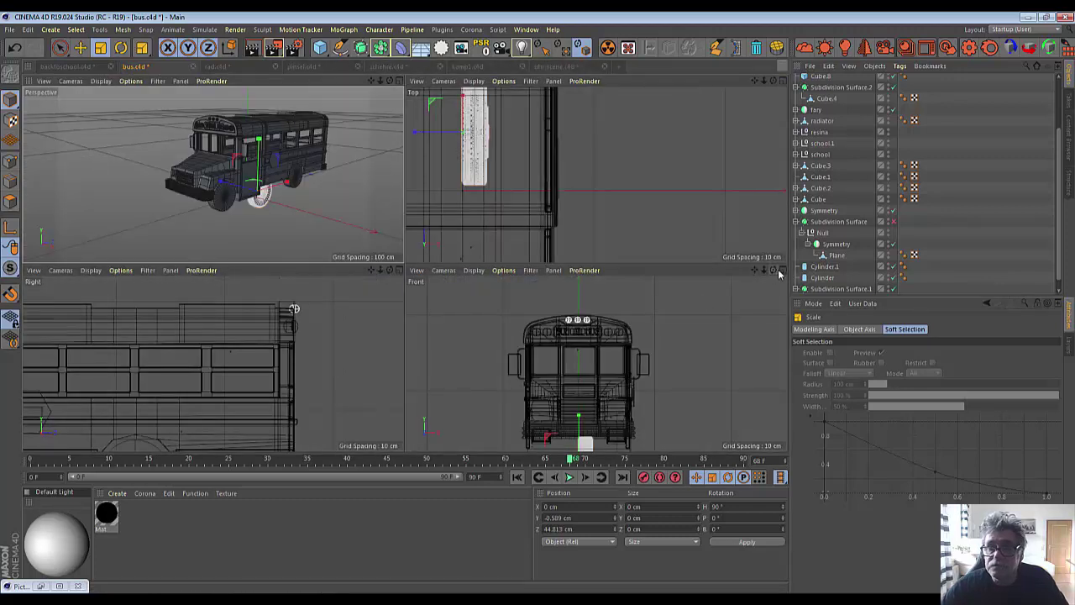
{"action": "left_click", "coordinate": [398, 270]}
{"action": "scroll", "coordinate": [158, 310], "scroll_direction": "down", "scroll_amount": 2}
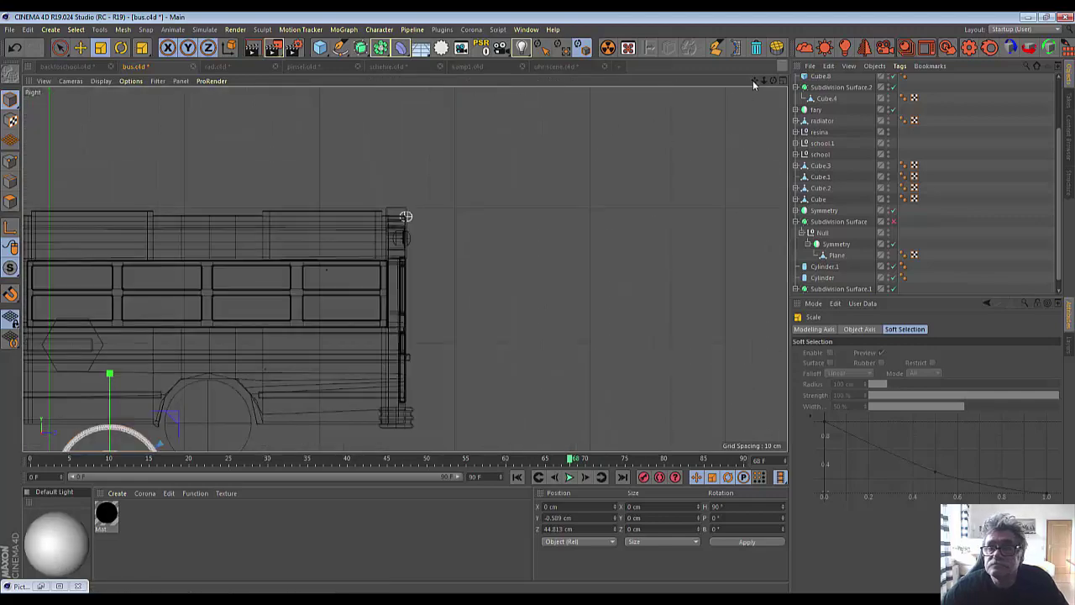
{"action": "left_click_drag", "start_coordinate": [753, 80], "coordinate": [377, 334]}
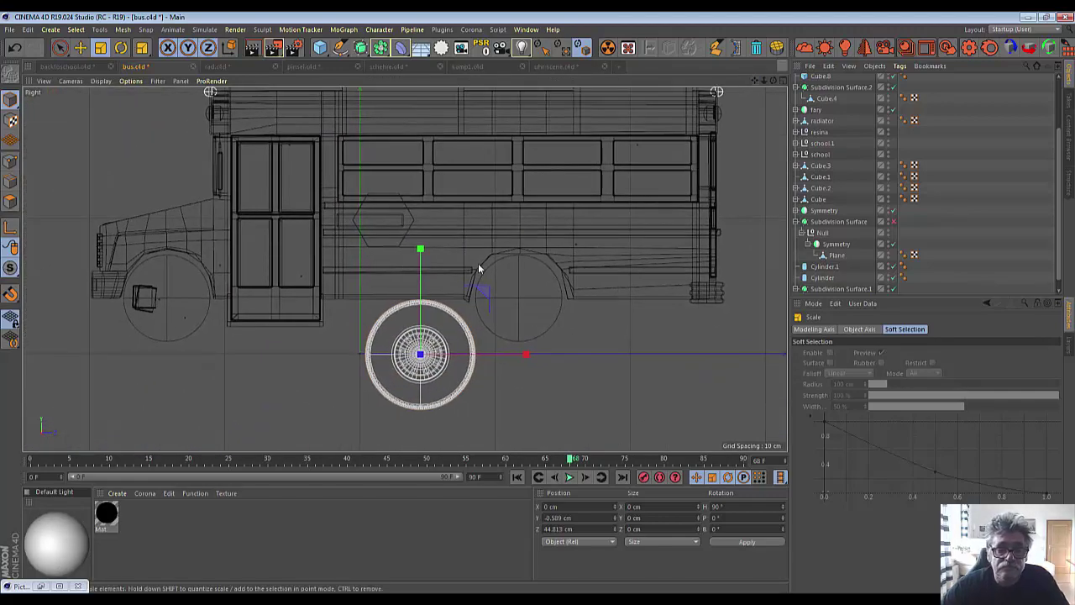
{"action": "left_click_drag", "start_coordinate": [524, 271], "coordinate": [491, 290]}
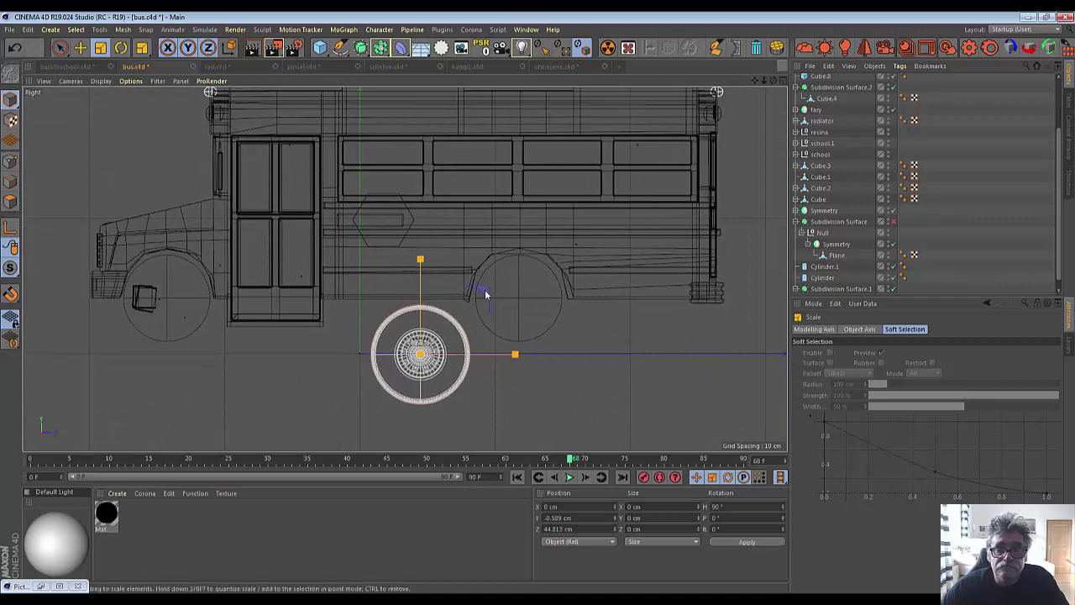
{"action": "left_click", "coordinate": [60, 47]}
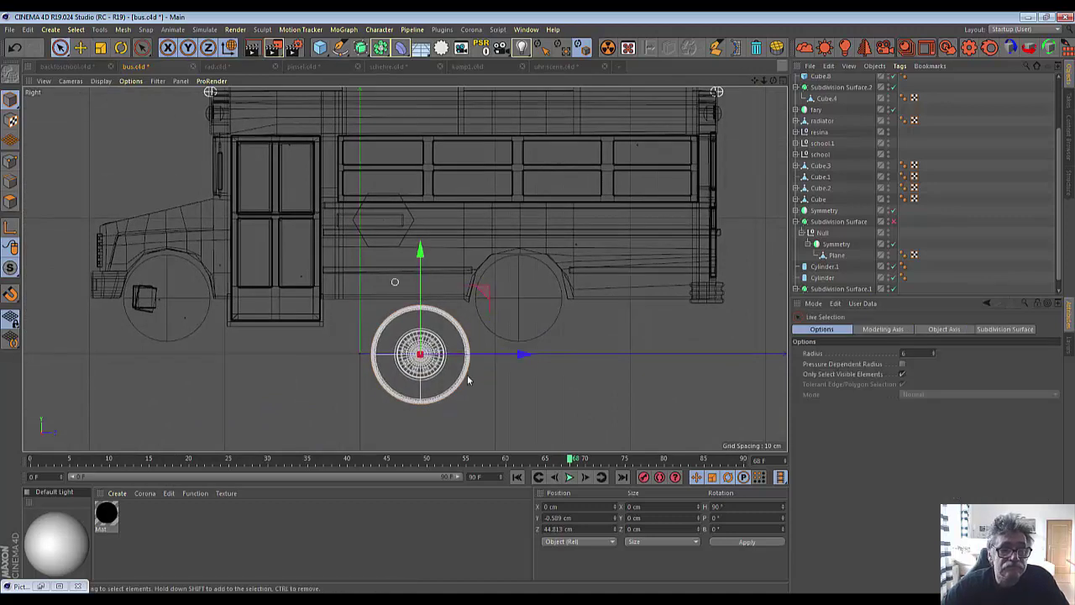
{"action": "left_click_drag", "start_coordinate": [524, 355], "coordinate": [265, 308]}
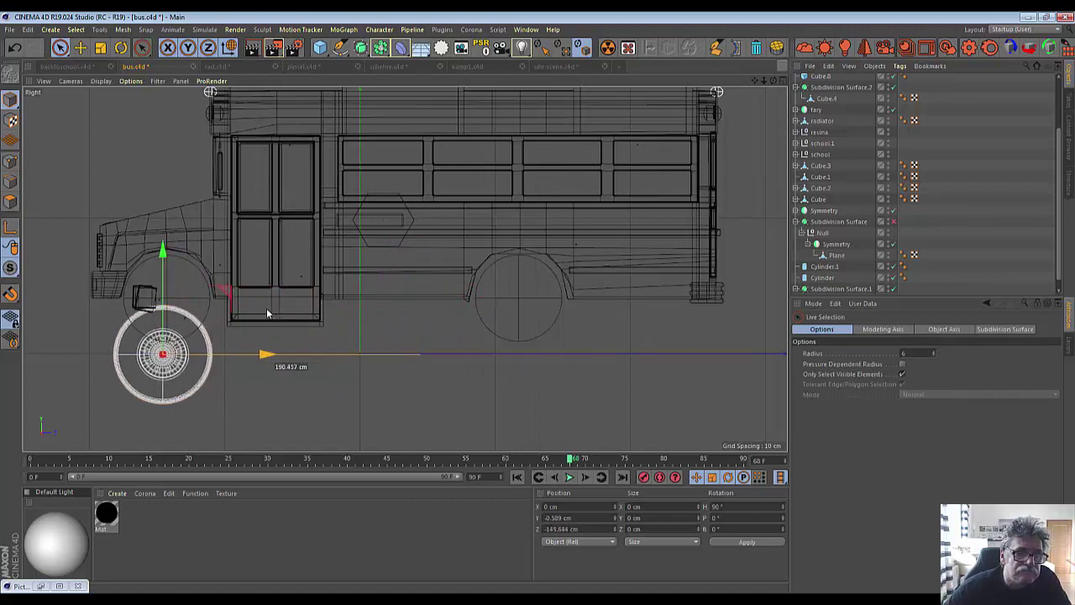
{"action": "left_click_drag", "start_coordinate": [164, 252], "coordinate": [181, 199]}
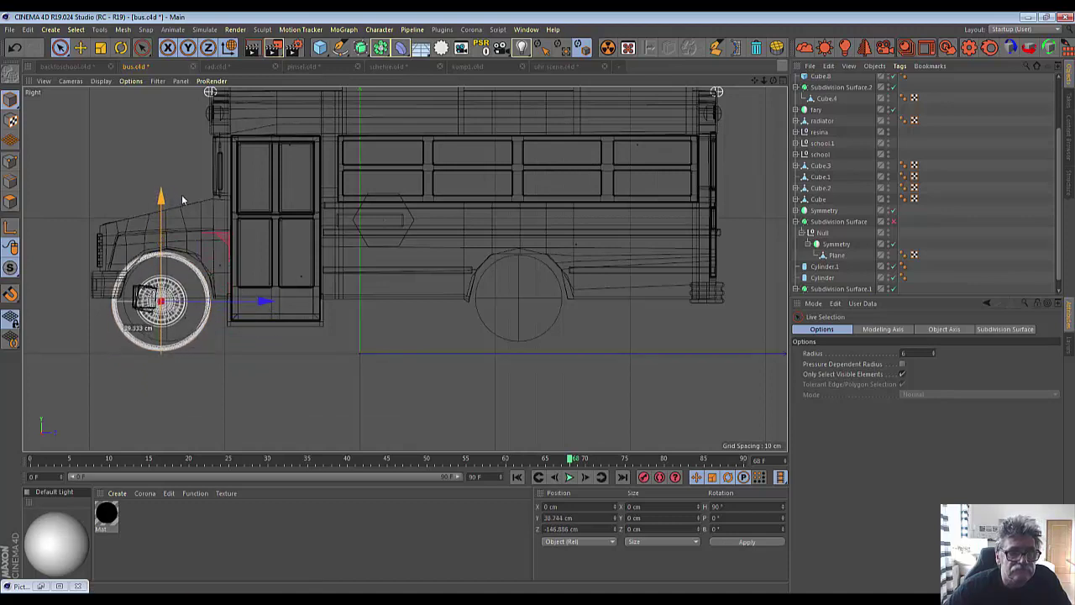
{"action": "left_click_drag", "start_coordinate": [261, 301], "coordinate": [271, 301]}
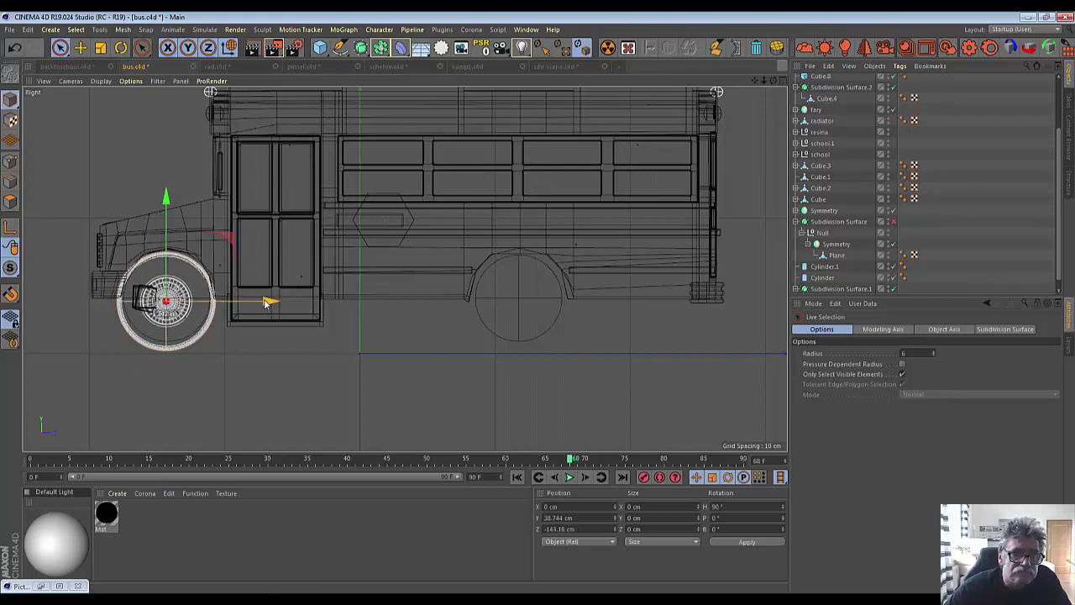
{"action": "left_click_drag", "start_coordinate": [168, 199], "coordinate": [167, 210]}
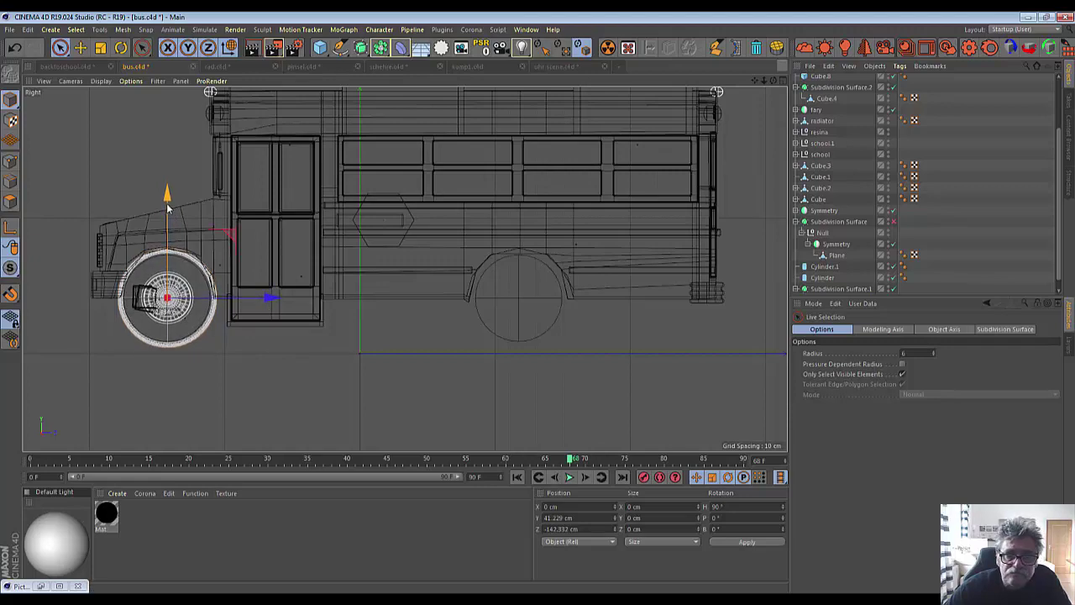
Scale the tire down once more so it fits inside the front wheel arch.
{"action": "scroll", "coordinate": [102, 231], "scroll_direction": "up", "scroll_amount": 2}
{"action": "scroll", "coordinate": [98, 232], "scroll_direction": "up", "scroll_amount": 1}
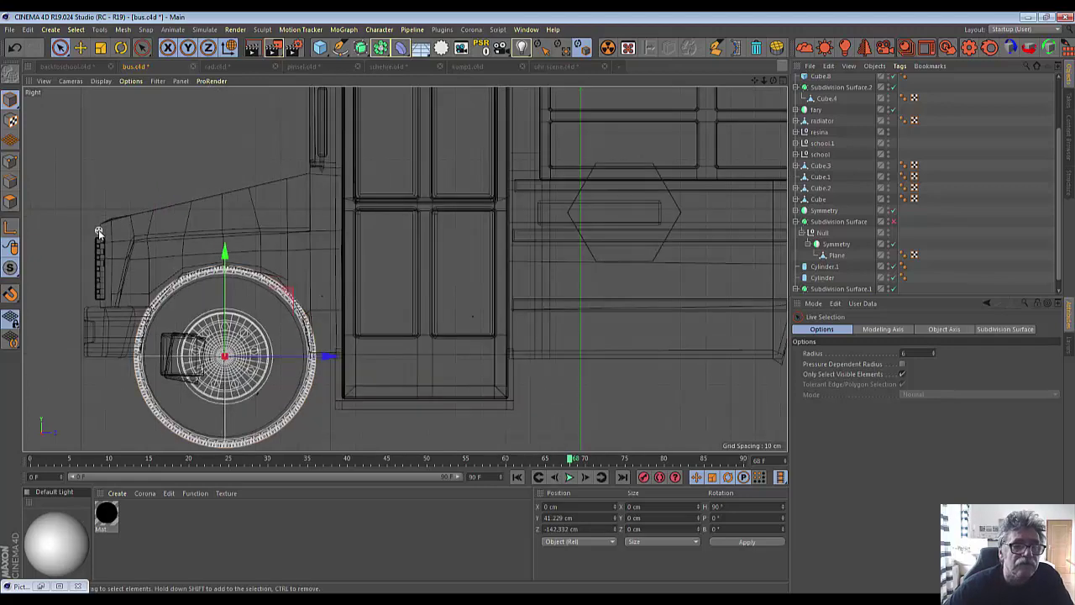
{"action": "left_click", "coordinate": [100, 49]}
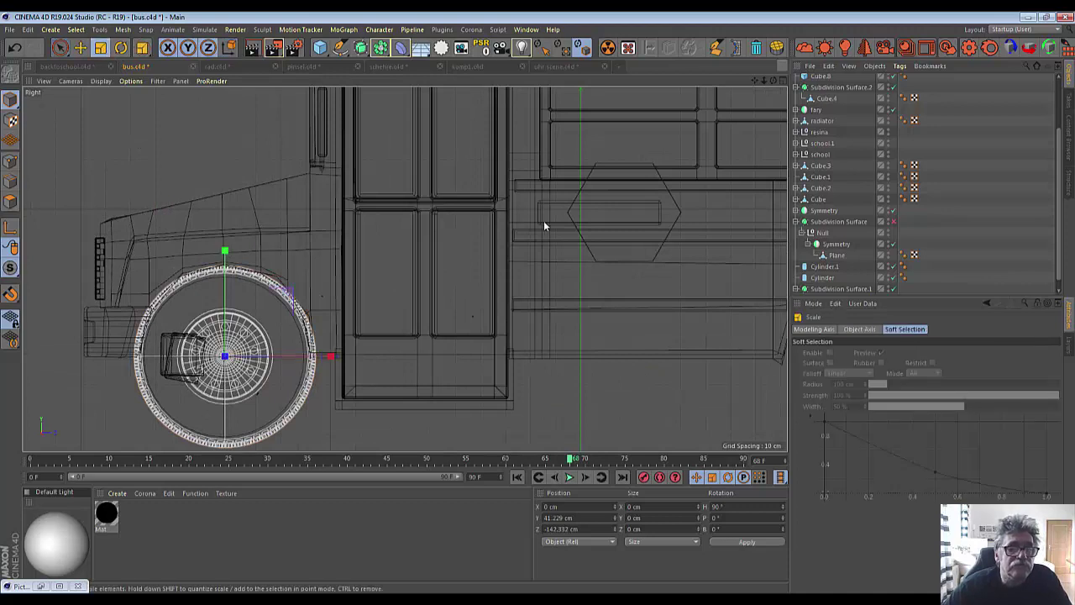
{"action": "left_click_drag", "start_coordinate": [540, 220], "coordinate": [506, 269]}
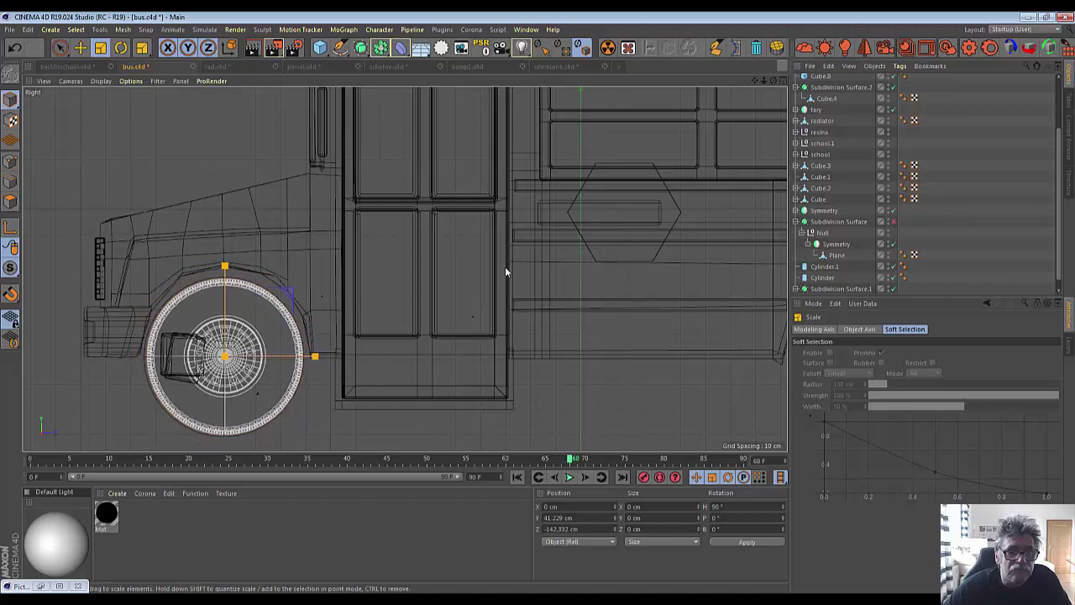
{"action": "left_click_drag", "start_coordinate": [504, 266], "coordinate": [505, 266]}
{"action": "scroll", "coordinate": [505, 267], "scroll_direction": "down", "scroll_amount": 3}
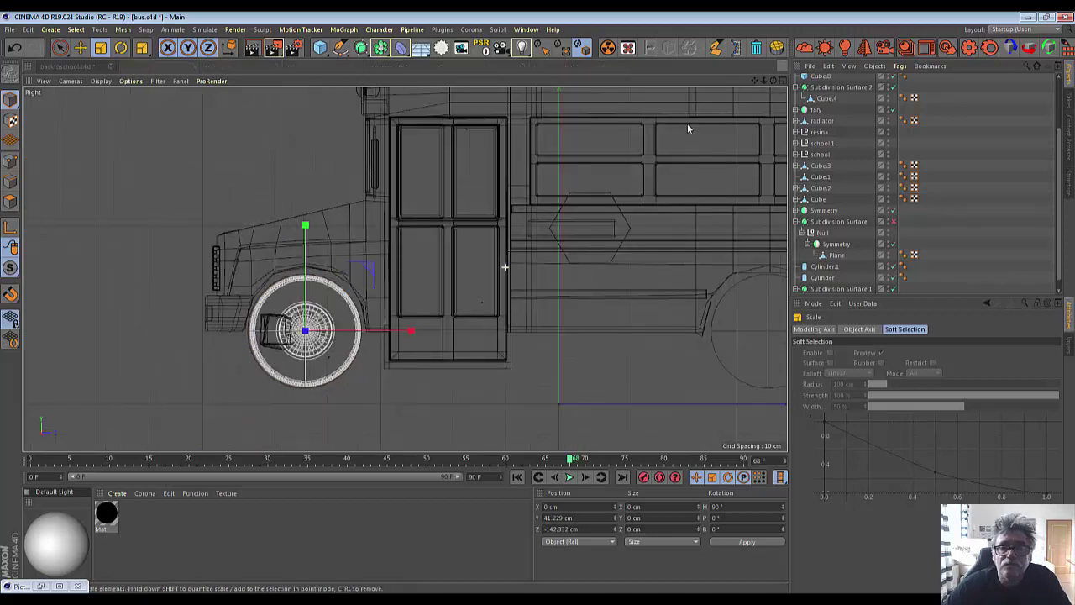
In the Perspective view, slide the tire outward along X to about 55.7 cm.
{"action": "left_click", "coordinate": [783, 82]}
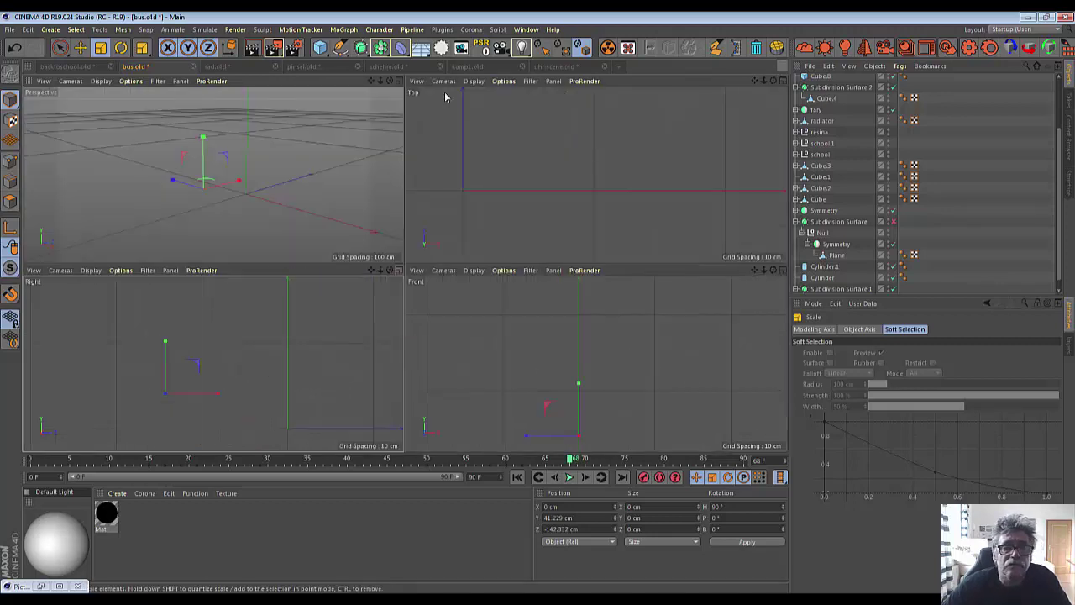
{"action": "left_click", "coordinate": [399, 81]}
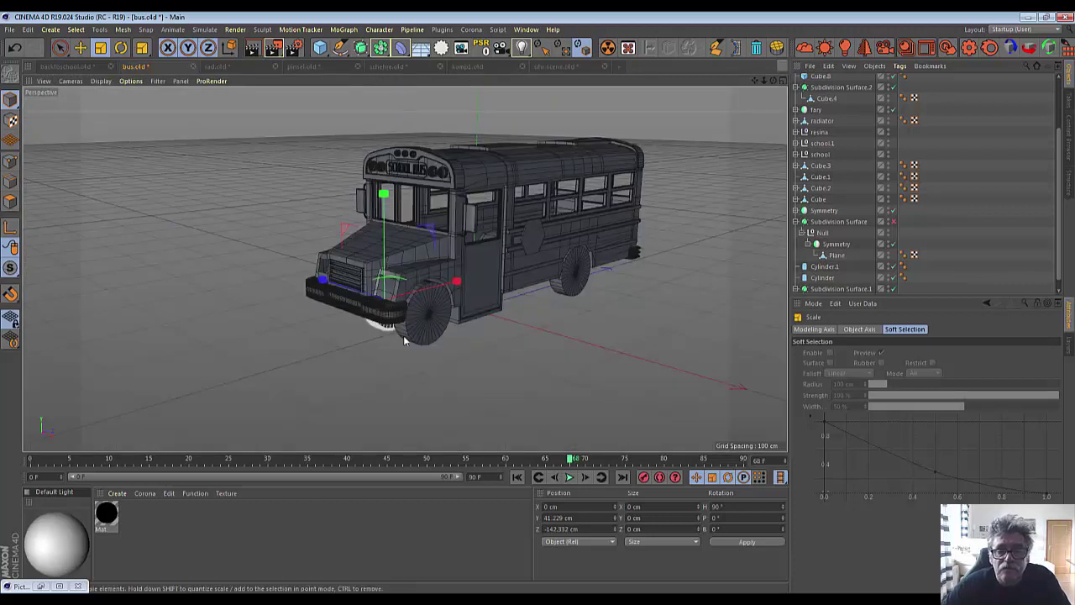
{"action": "left_click", "coordinate": [81, 48]}
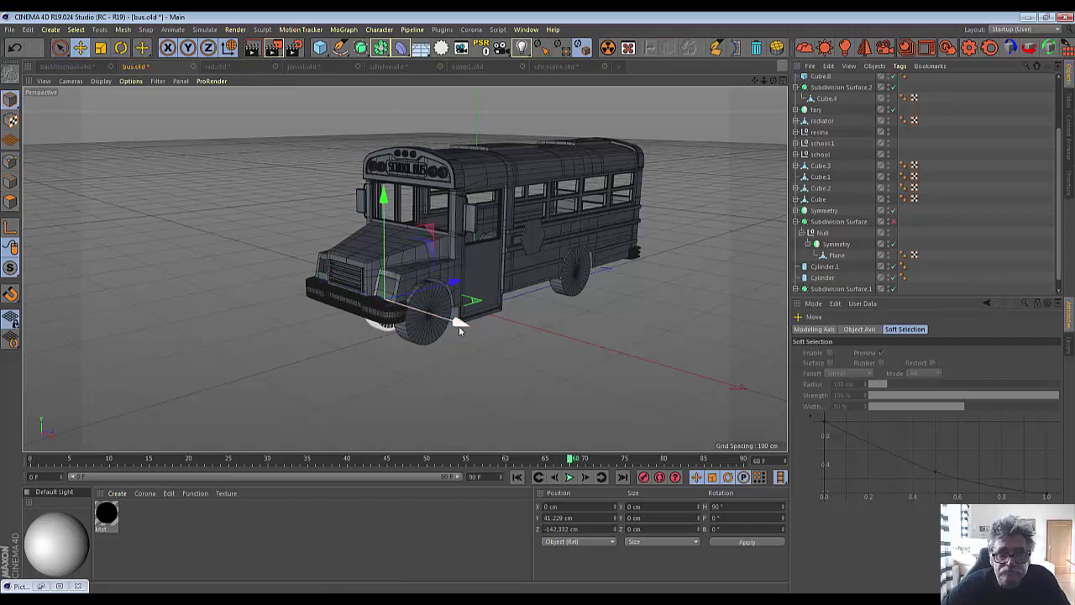
{"action": "left_click_drag", "start_coordinate": [459, 326], "coordinate": [494, 356]}
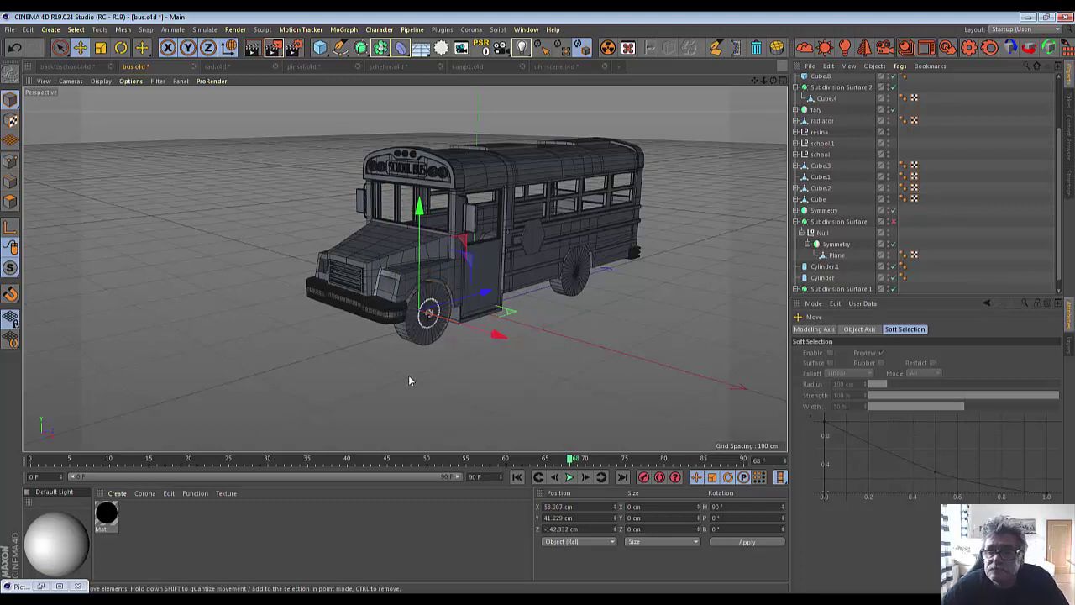
{"action": "left_click_drag", "start_coordinate": [497, 336], "coordinate": [495, 342]}
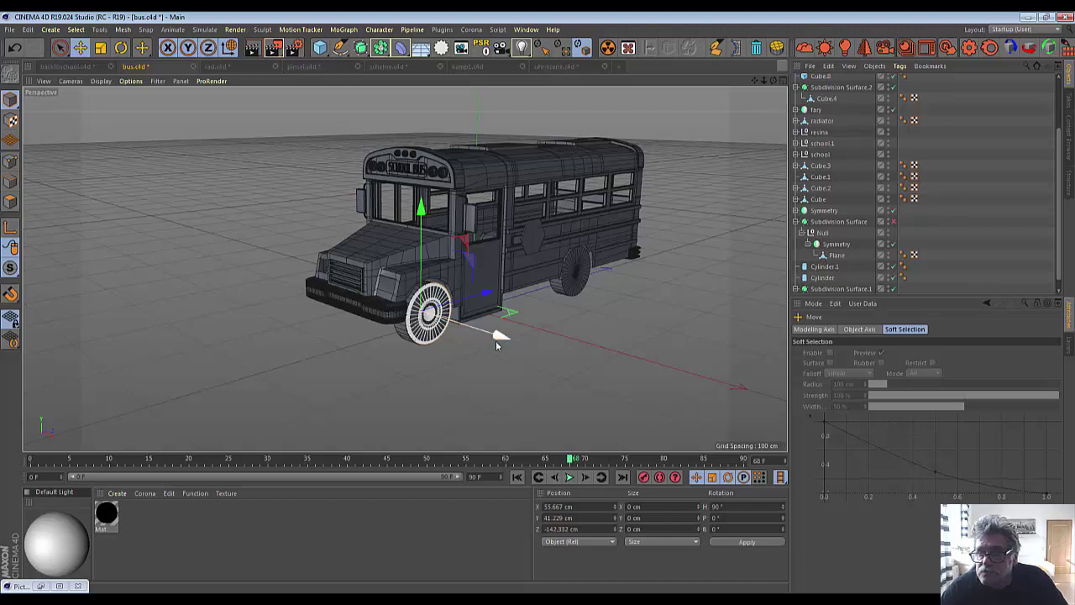
{"action": "left_click", "coordinate": [825, 268]}
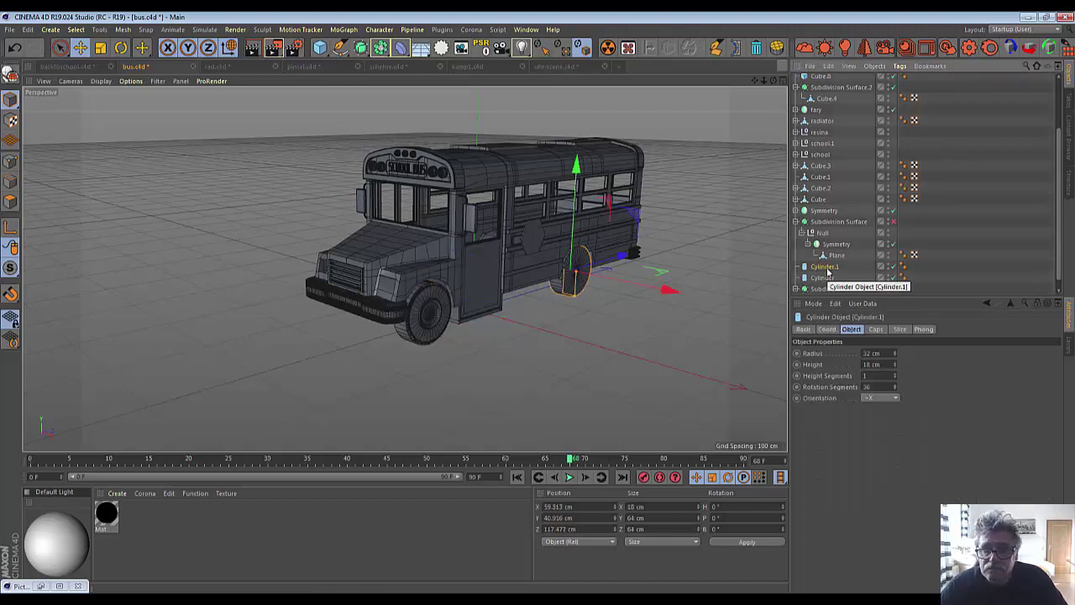
Delete the old rear wheel Cylinder.1 and orbit the view toward the bus front.
{"action": "key", "text": "Delete"}
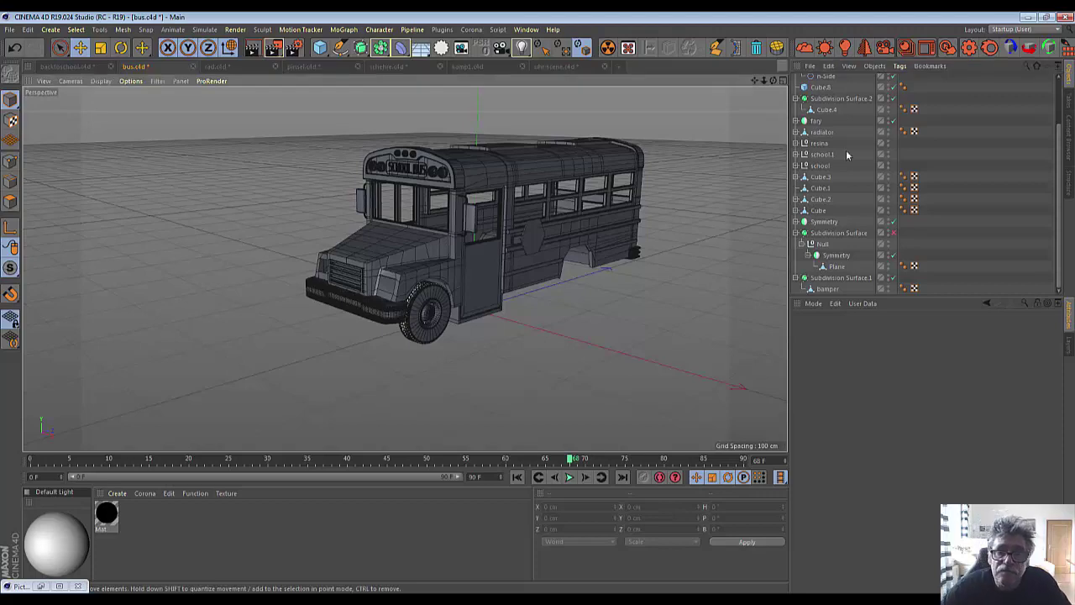
{"action": "left_click_drag", "start_coordinate": [774, 80], "coordinate": [472, 309]}
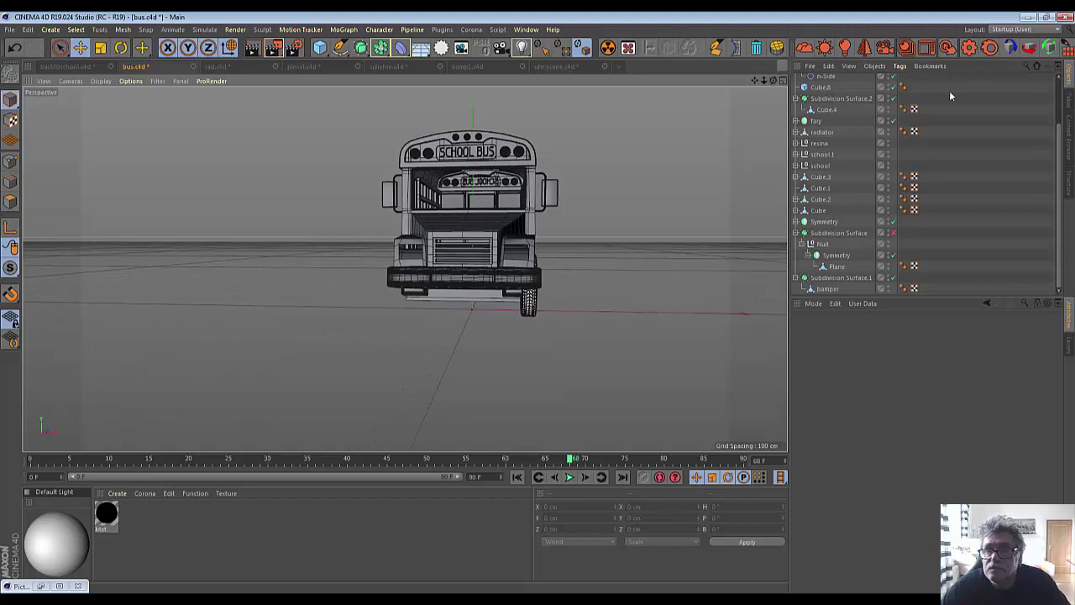
Enlarge rad to about 113%, undo that resize, and orbit to a side view of the bus.
{"action": "scroll", "coordinate": [811, 104], "scroll_direction": "up", "scroll_amount": 3}
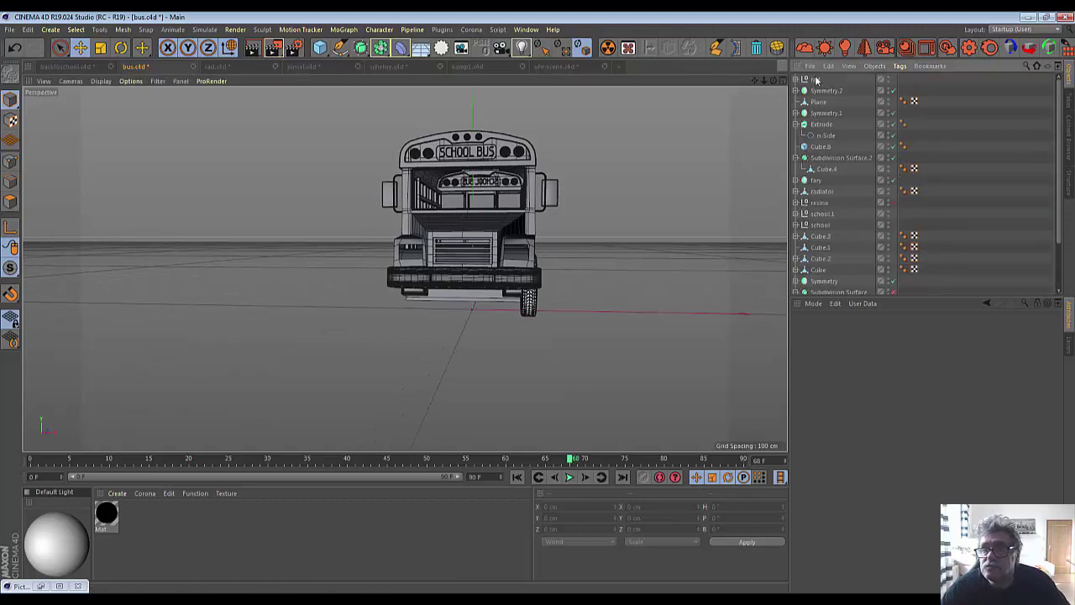
{"action": "left_click", "coordinate": [814, 80]}
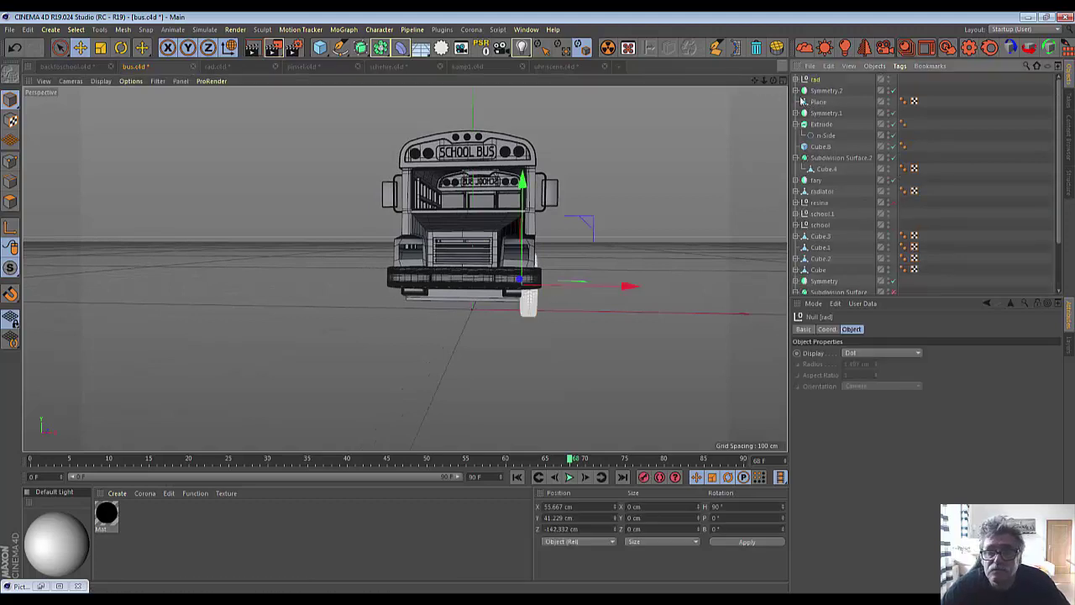
{"action": "left_click", "coordinate": [99, 47]}
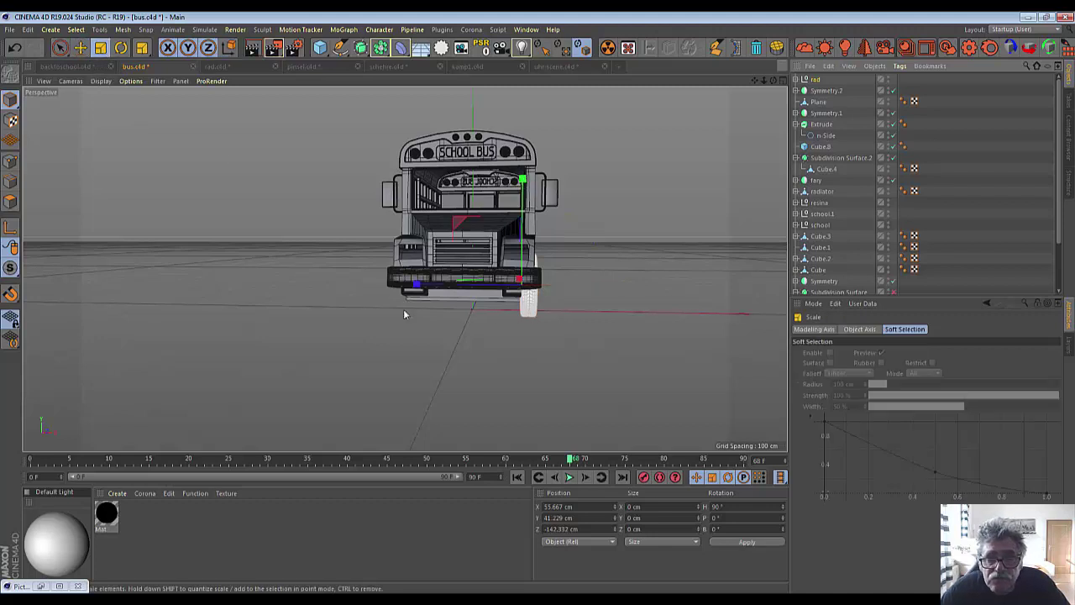
{"action": "left_click_drag", "start_coordinate": [412, 283], "coordinate": [404, 291]}
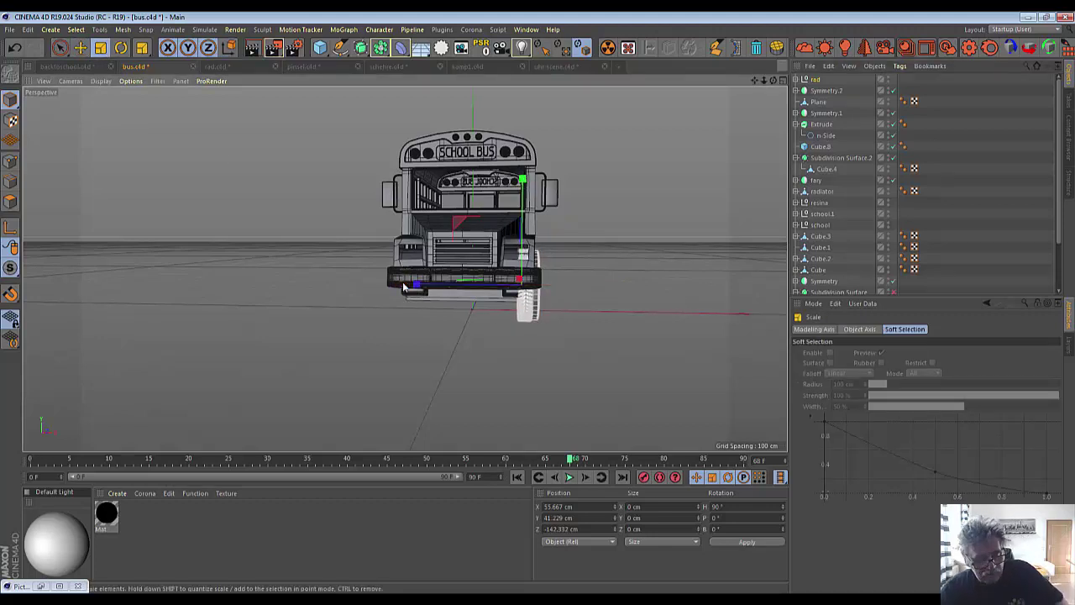
{"action": "key", "text": "ctrl+z"}
{"action": "key", "text": "ctrl+z"}
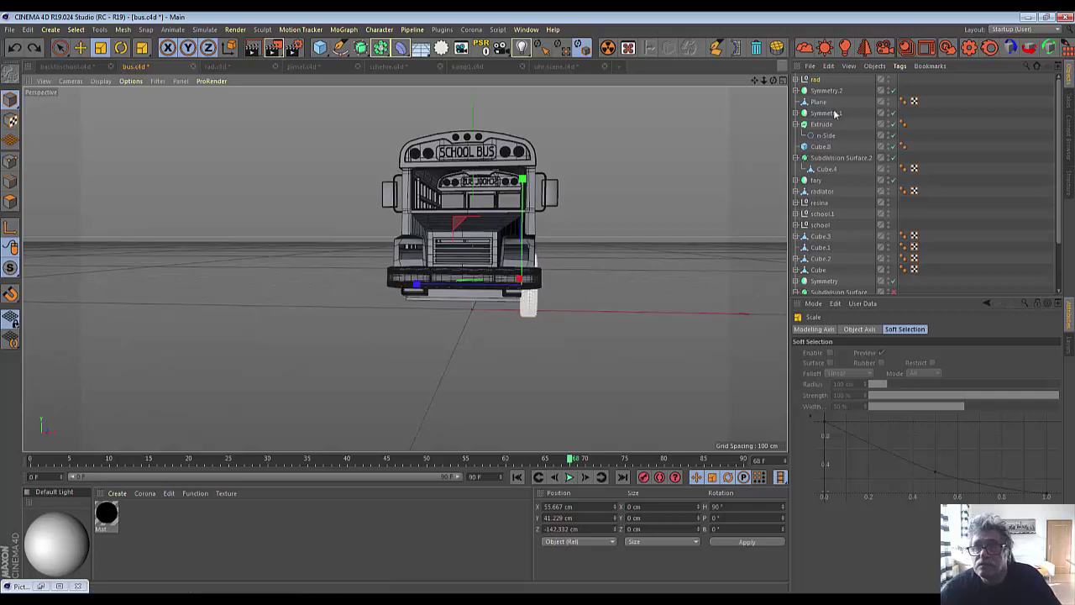
{"action": "left_click", "coordinate": [816, 80]}
{"action": "left_click", "coordinate": [796, 79]}
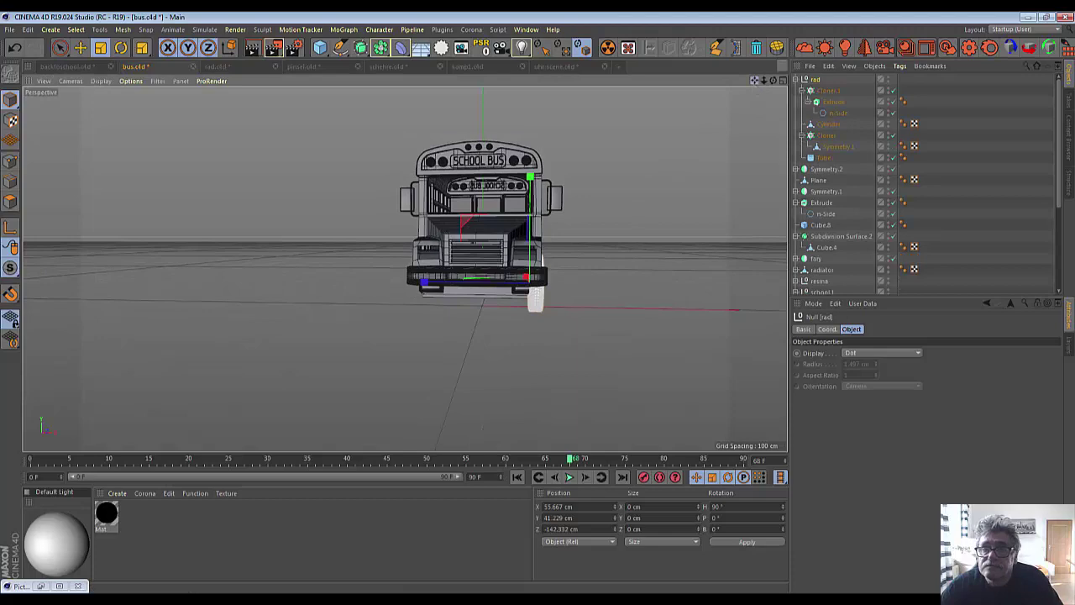
{"action": "mouse_move", "coordinate": [754, 81]}
{"action": "left_mouse_down"}
{"action": "mouse_move", "coordinate": [714, 92]}
{"action": "mouse_move", "coordinate": [778, 85]}
{"action": "mouse_move", "coordinate": [739, 87]}
{"action": "left_mouse_up"}
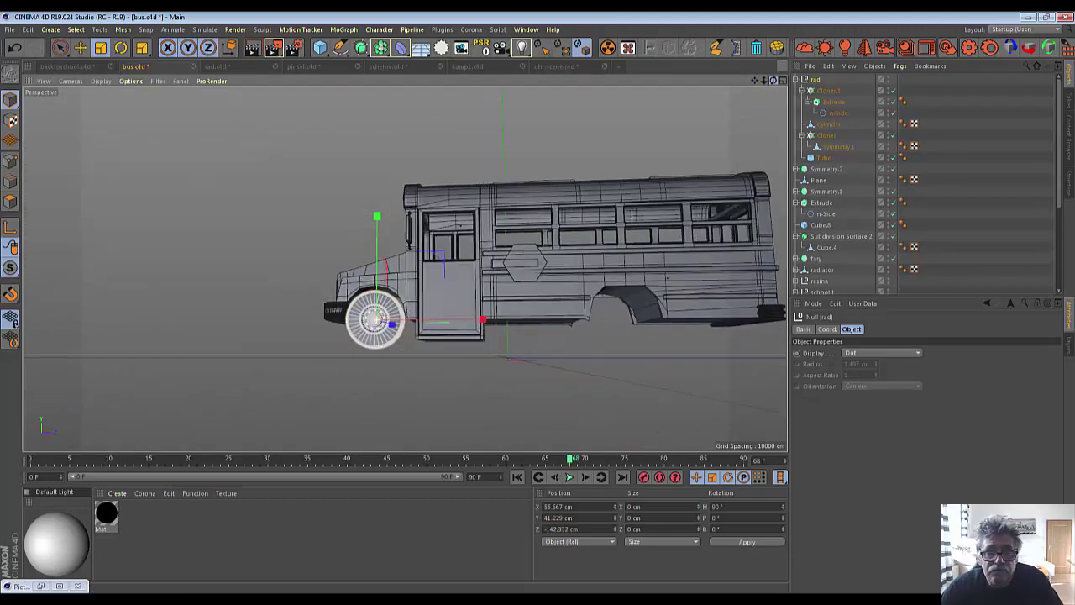
{"action": "left_click_drag", "start_coordinate": [773, 84], "coordinate": [377, 319]}
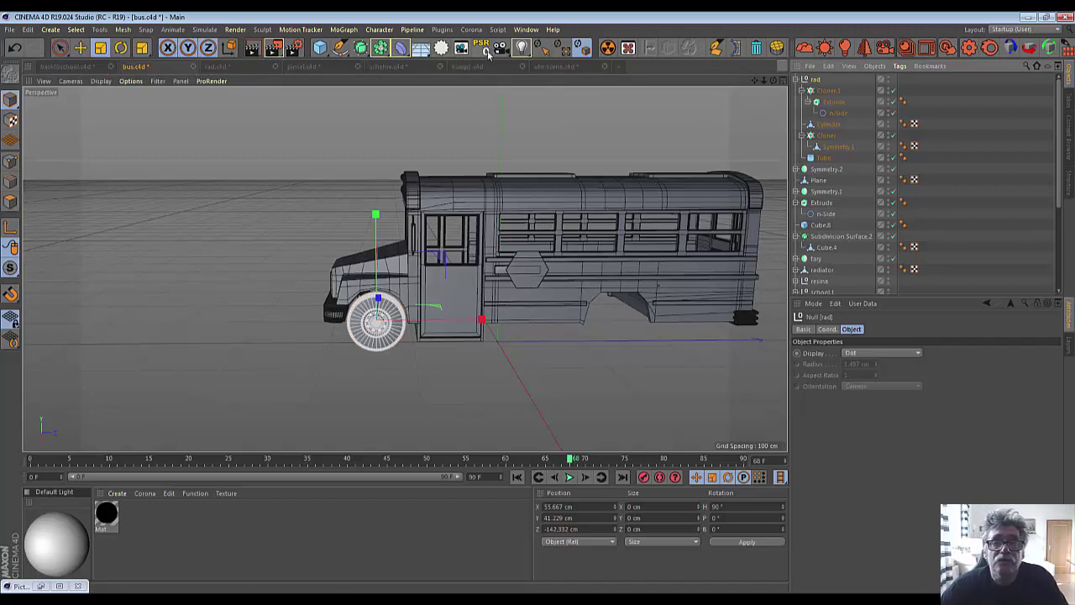
Add a Symmetry object and nest the rad tire inside Symmetry.3 to mirror the front wheel.
{"action": "left_click", "coordinate": [382, 49]}
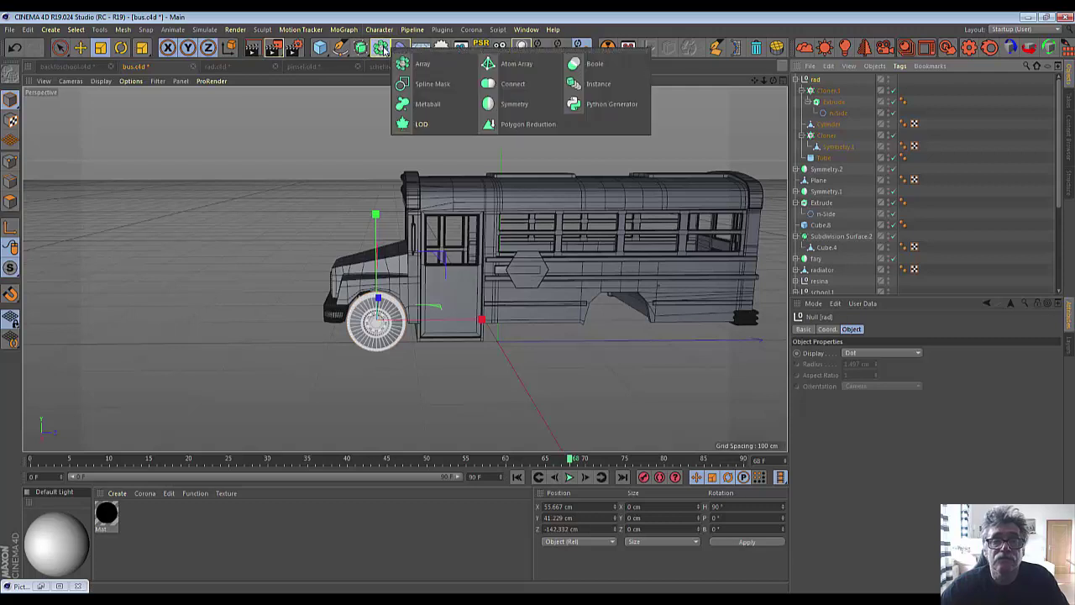
{"action": "left_click", "coordinate": [512, 103]}
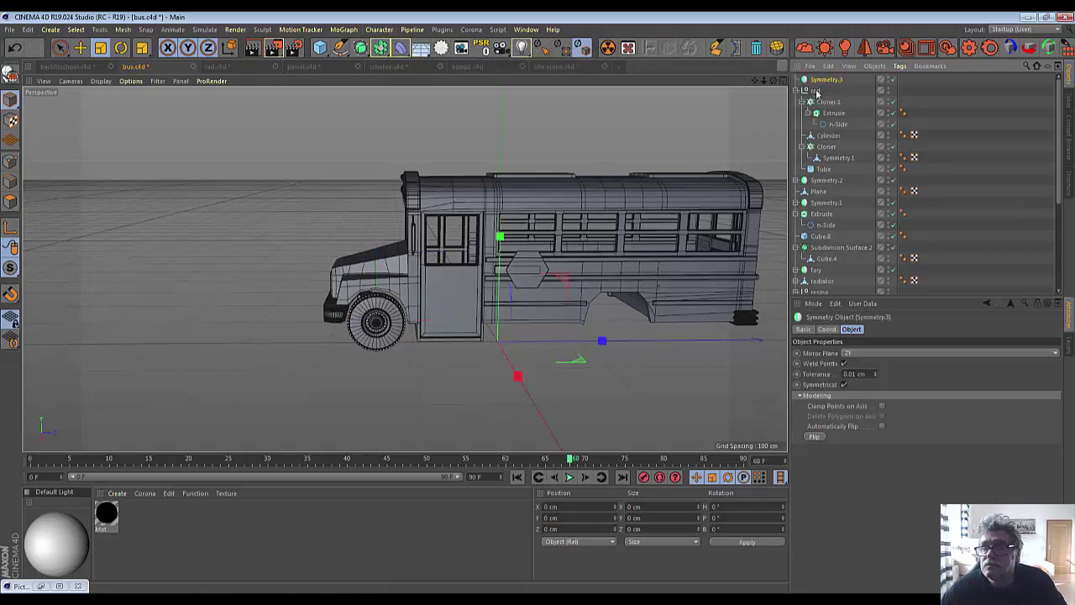
{"action": "left_click_drag", "start_coordinate": [822, 81], "coordinate": [825, 83]}
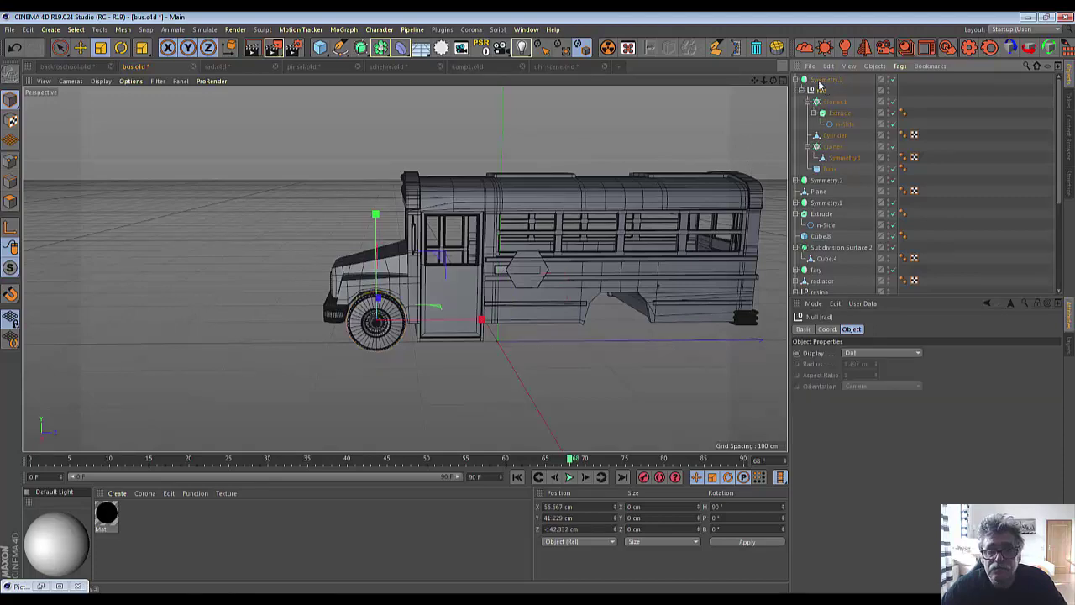
{"action": "left_click_drag", "start_coordinate": [715, 103], "coordinate": [378, 320], "text": "alt"}
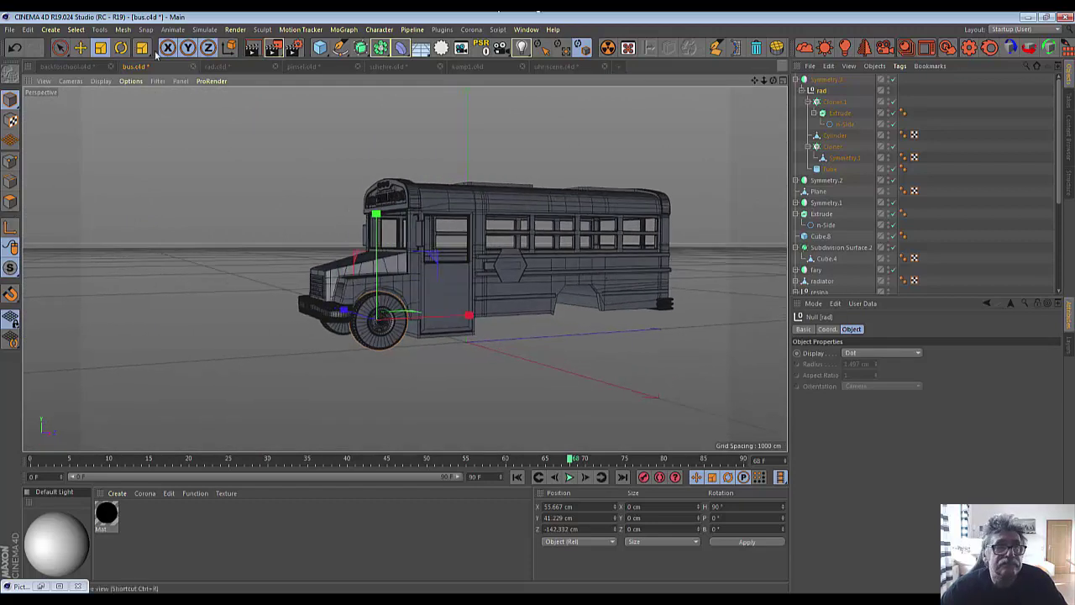
{"action": "left_click", "coordinate": [79, 48]}
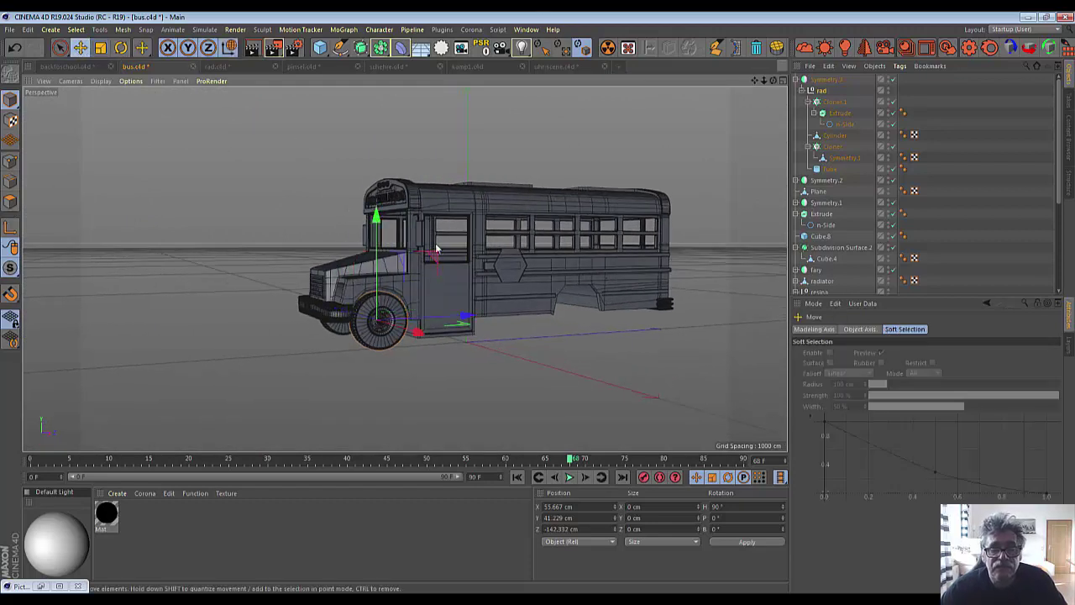
Select rad inside Symmetry.3 and Ctrl-drag a copy back to the rear arch at Z 130.577 cm.
{"action": "left_click", "coordinate": [826, 79]}
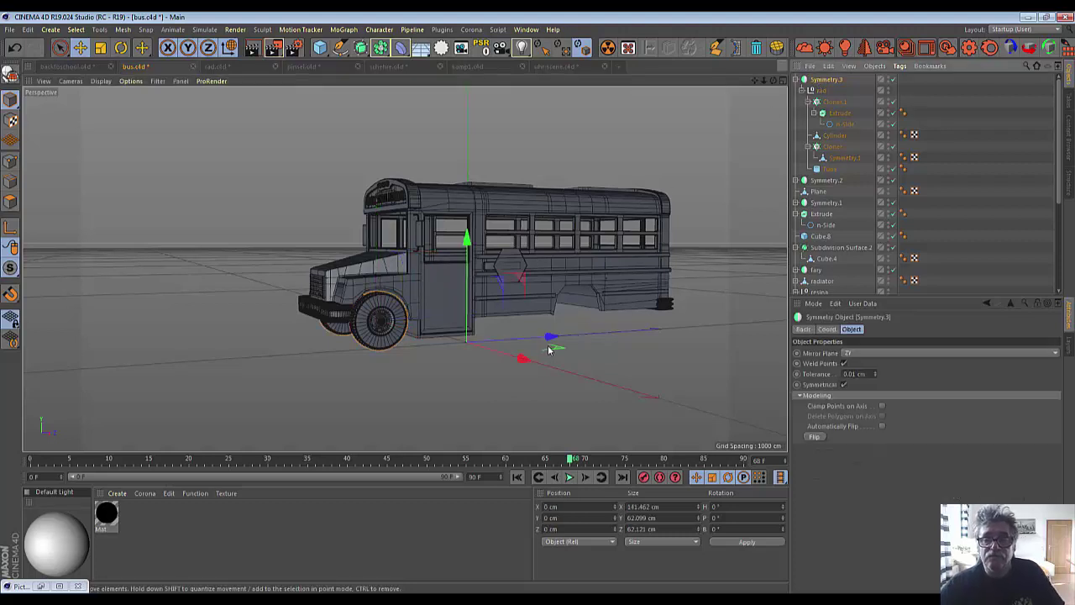
{"action": "left_click", "coordinate": [820, 91]}
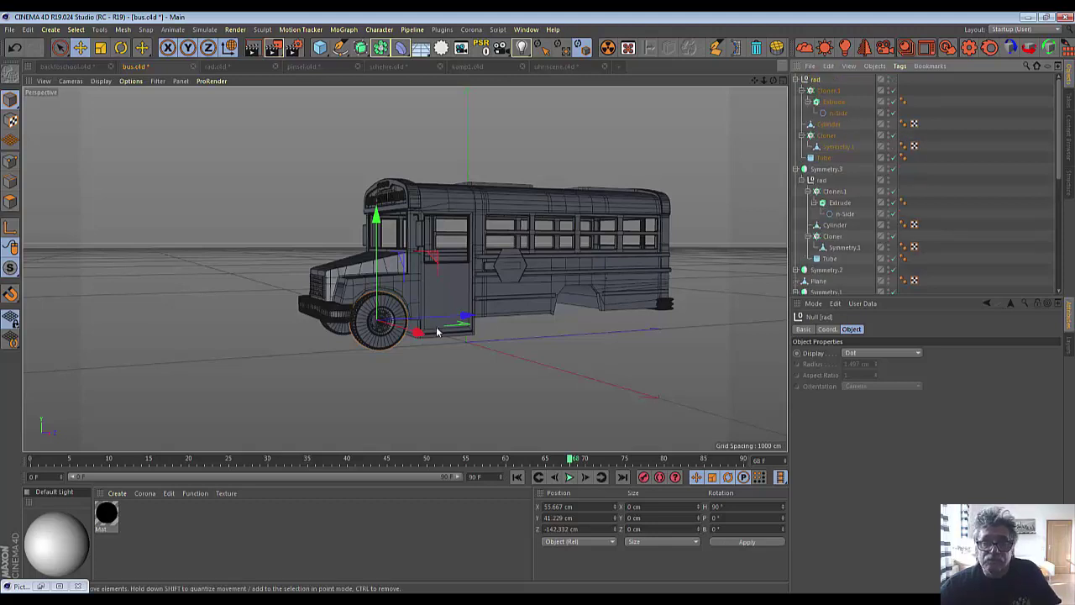
{"action": "left_click_drag", "start_coordinate": [467, 318], "coordinate": [650, 287], "text": "ctrl"}
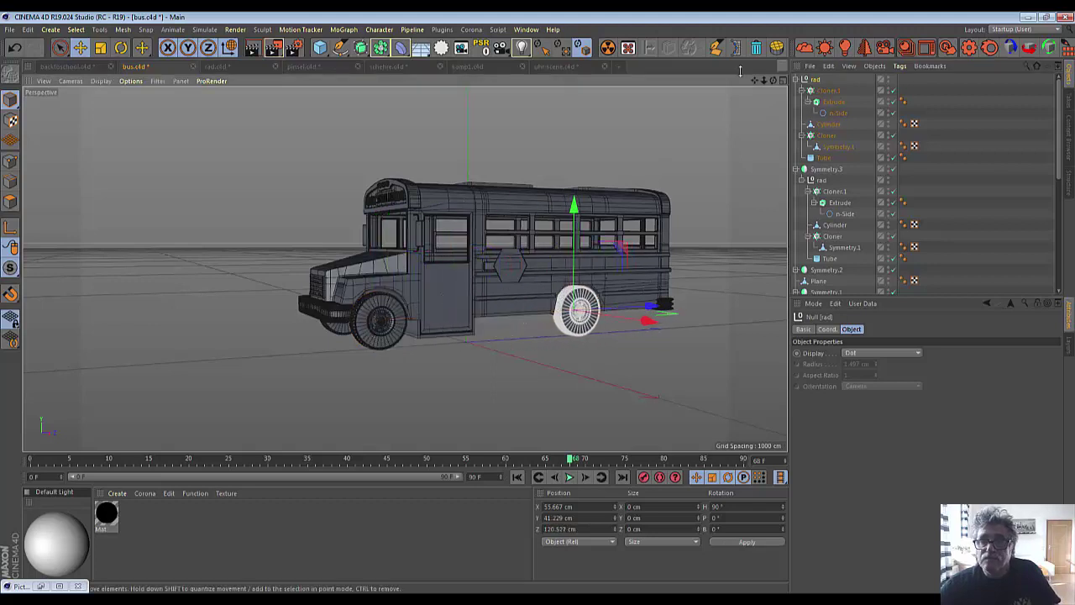
In the Right view, align the copied tire centrally within the rear wheel arch.
{"action": "left_click", "coordinate": [784, 80]}
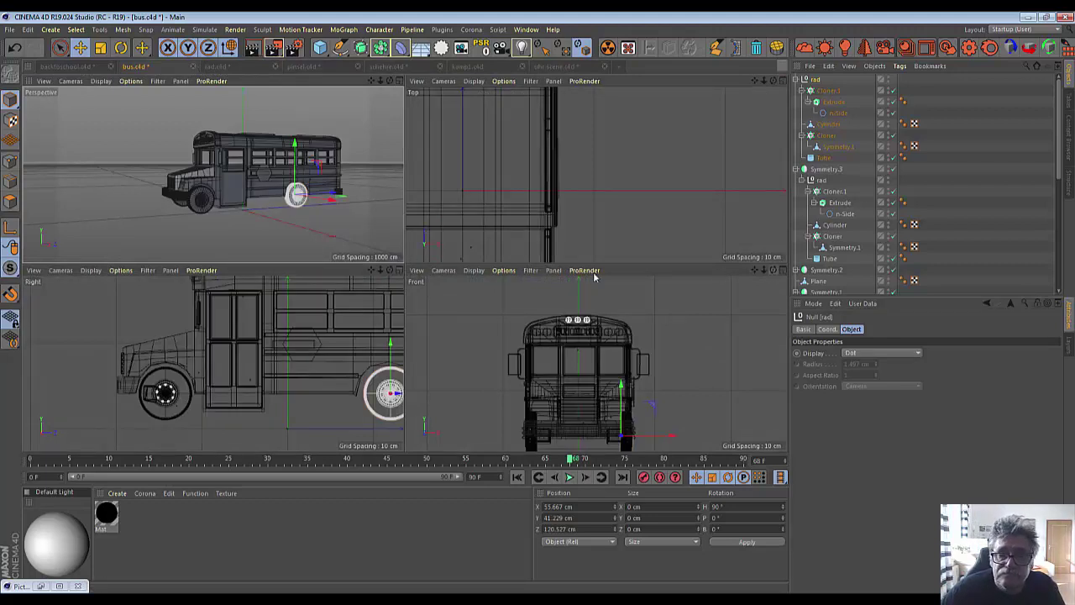
{"action": "left_click", "coordinate": [398, 271]}
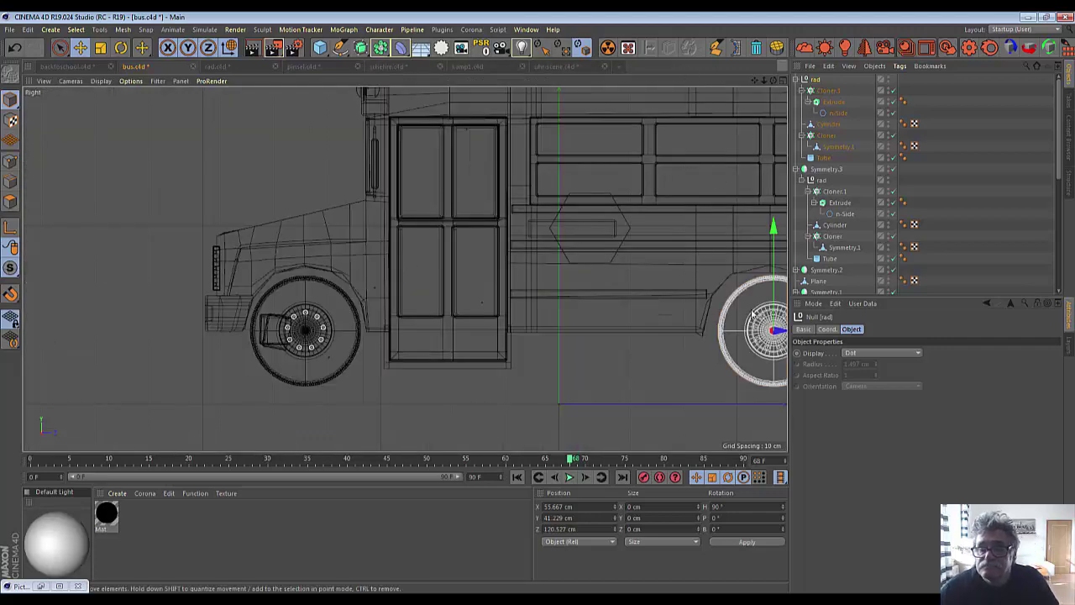
{"action": "middle_click_drag", "start_coordinate": [907, 311], "coordinate": [748, 309], "text": "alt"}
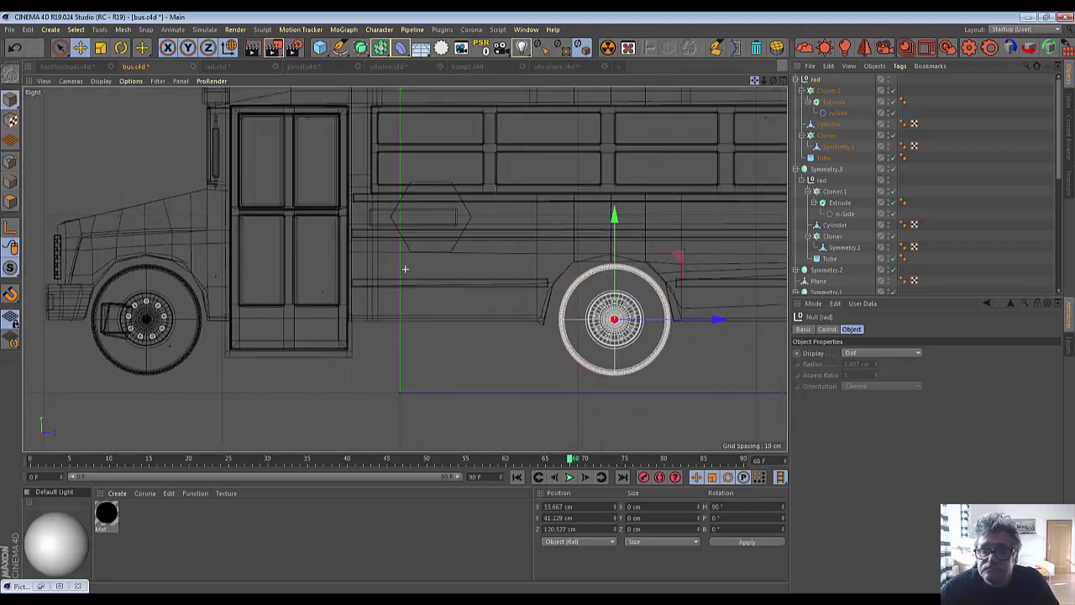
{"action": "left_click_drag", "start_coordinate": [715, 317], "coordinate": [712, 320]}
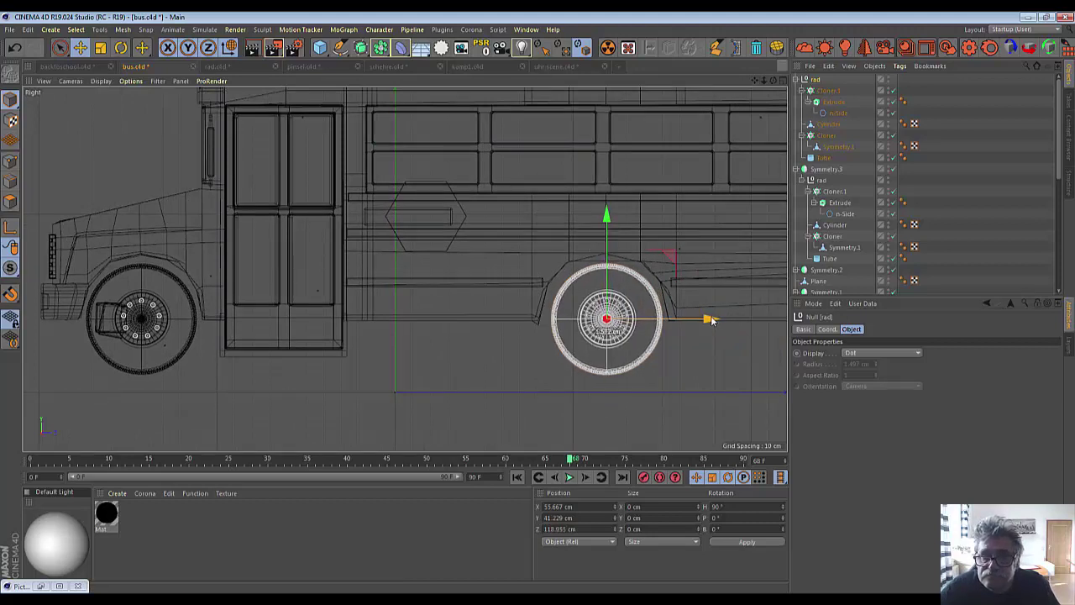
{"action": "left_click_drag", "start_coordinate": [711, 319], "coordinate": [709, 320]}
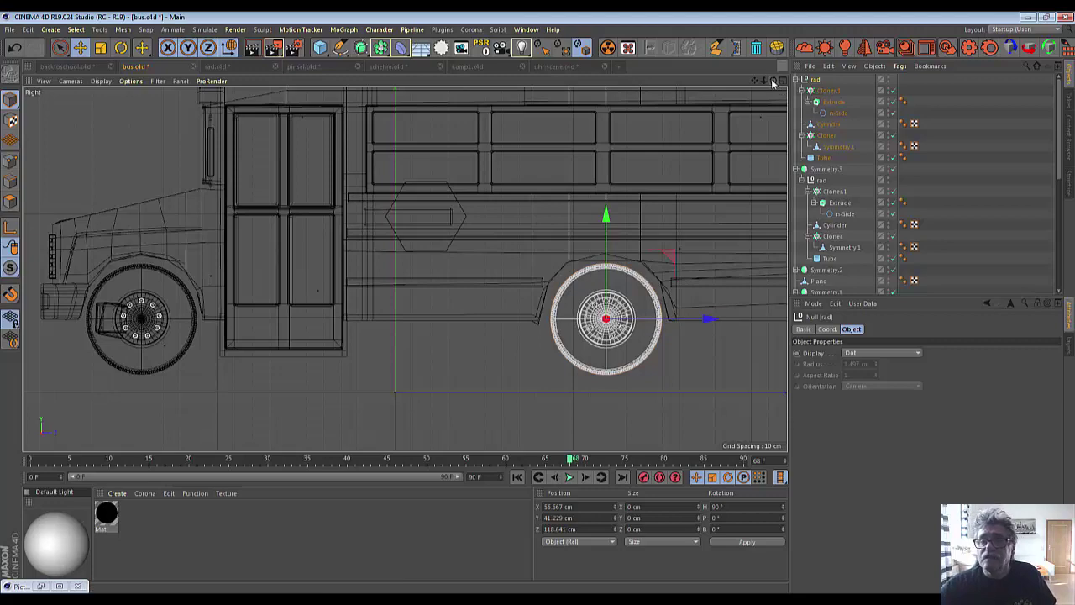
{"action": "left_click_drag", "start_coordinate": [772, 82], "coordinate": [778, 82]}
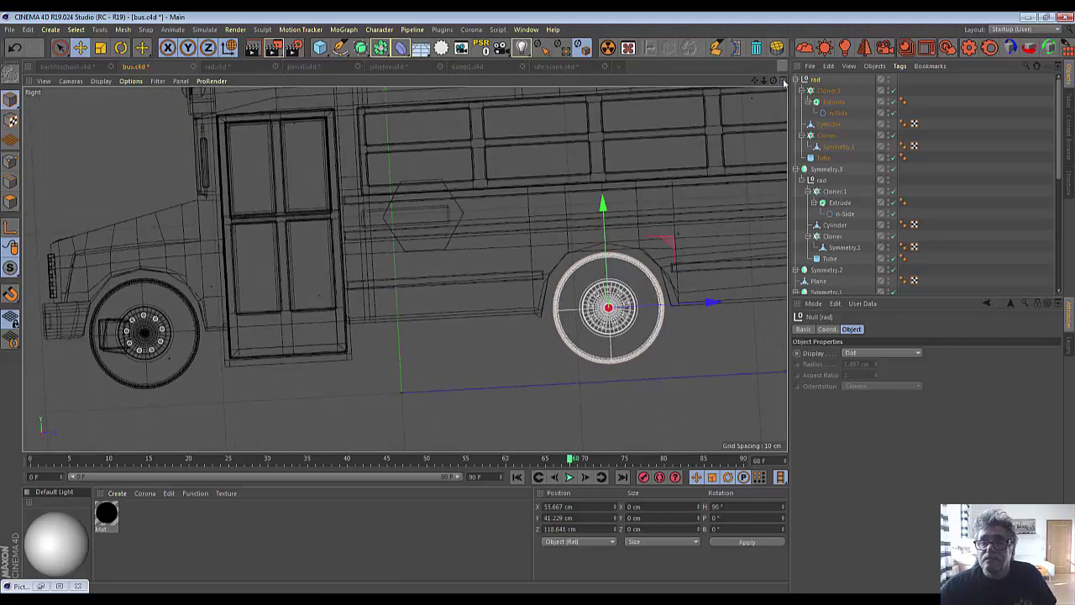
In Perspective, Ctrl-drag a second rear tire, rad.1, inward to X 38.063 cm.
{"action": "left_click", "coordinate": [784, 80]}
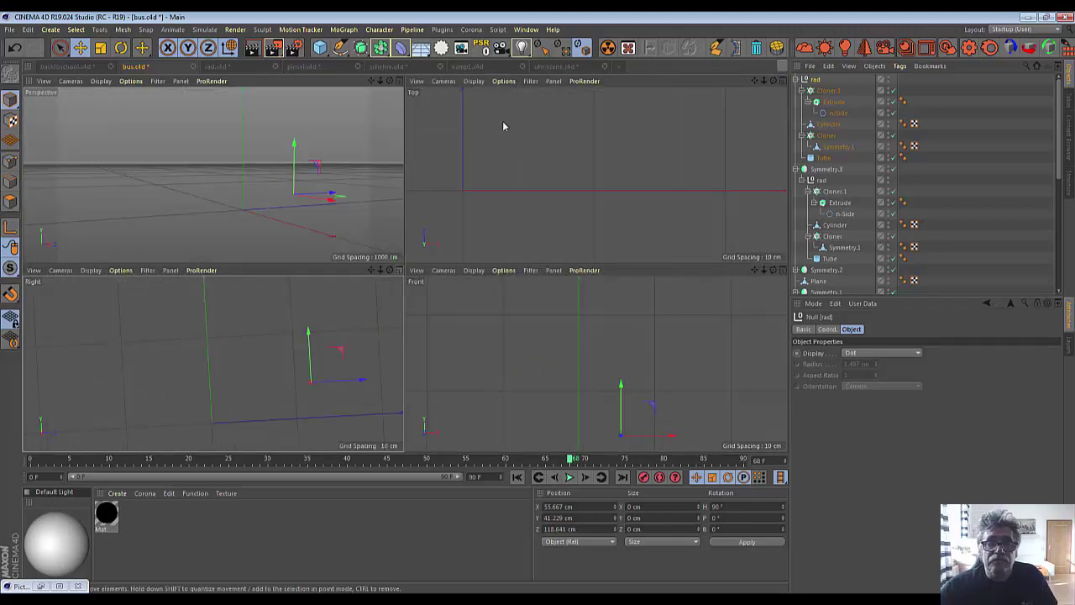
{"action": "left_click", "coordinate": [399, 81]}
{"action": "mouse_move", "coordinate": [764, 81]}
{"action": "left_mouse_down"}
{"action": "mouse_move", "coordinate": [777, 82]}
{"action": "mouse_move", "coordinate": [760, 84]}
{"action": "left_mouse_up"}
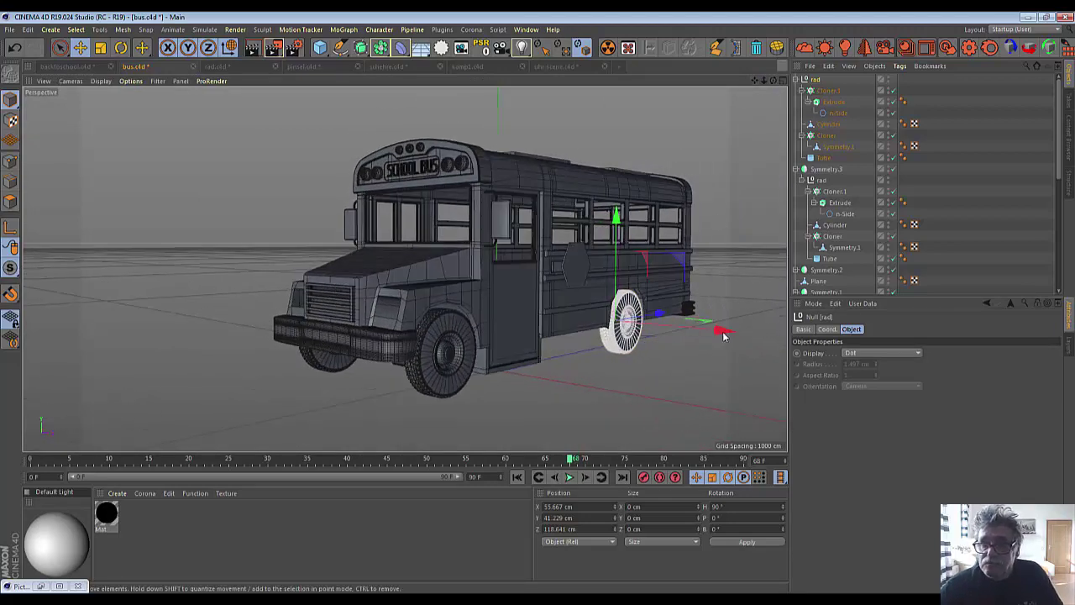
{"action": "left_click_drag", "start_coordinate": [729, 340], "coordinate": [711, 341]}
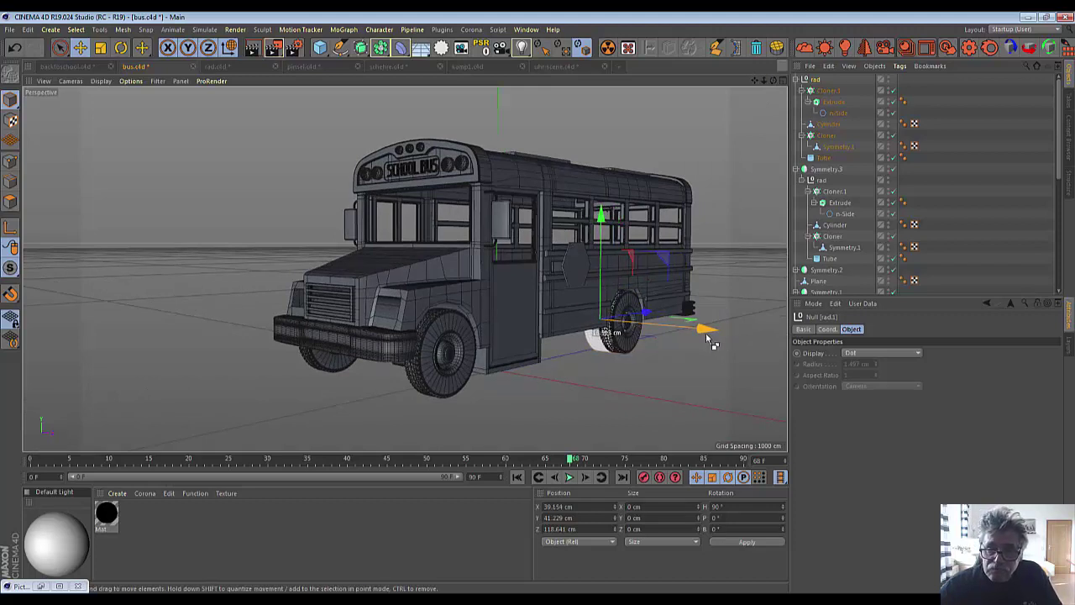
{"action": "left_click", "coordinate": [692, 388]}
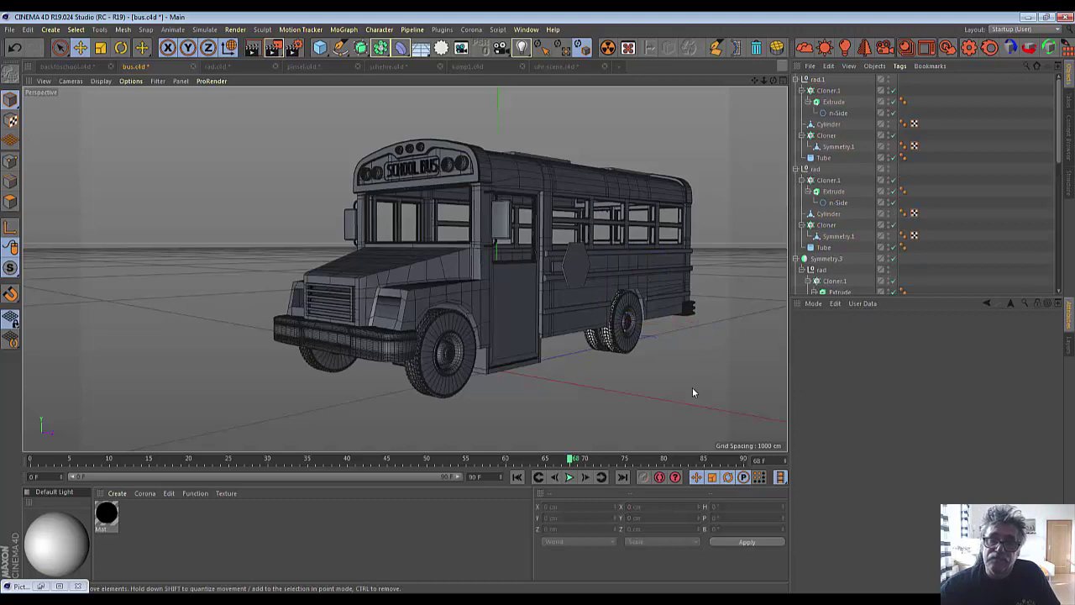
Select rad.1 and rad, group them with Alt+G, and rename the new null 'rady'.
{"action": "left_click", "coordinate": [796, 79]}
{"action": "left_click", "coordinate": [816, 91]}
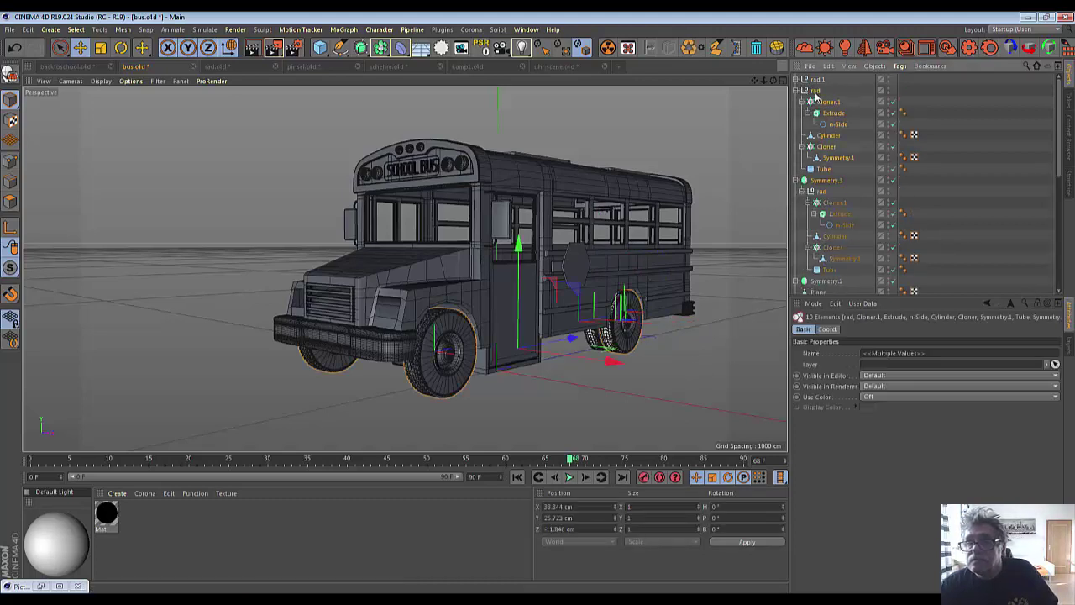
{"action": "left_click", "coordinate": [817, 79], "text": "ctrl"}
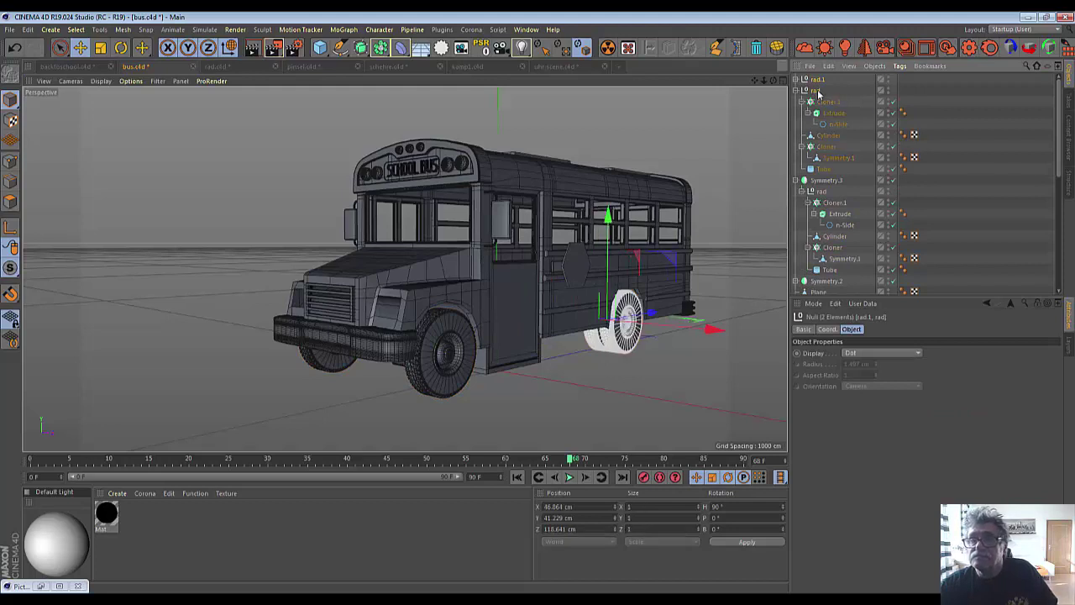
{"action": "left_click", "coordinate": [798, 91]}
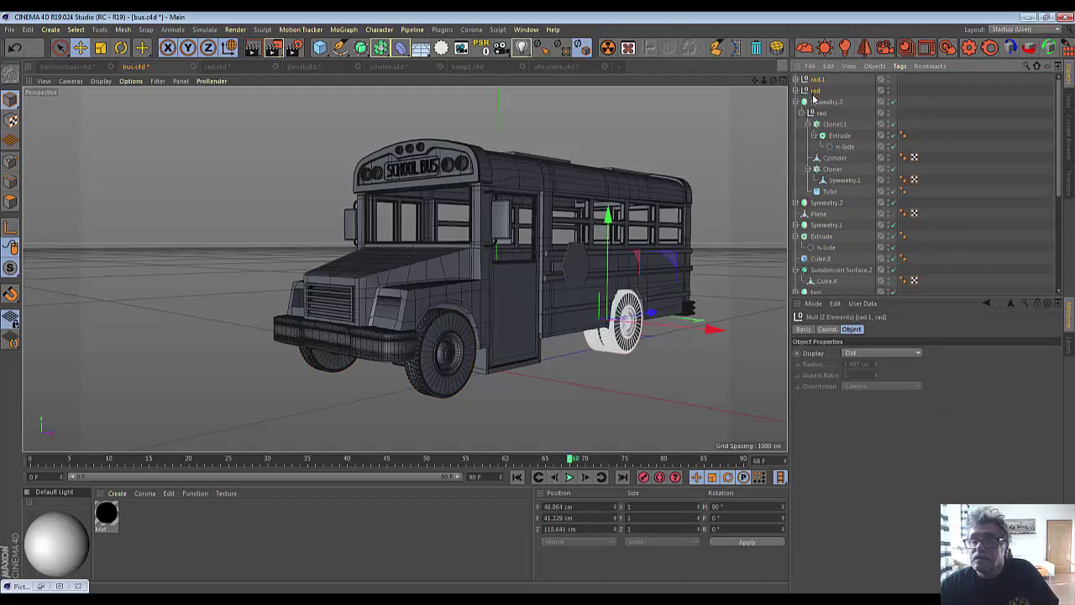
{"action": "right_click", "coordinate": [813, 98]}
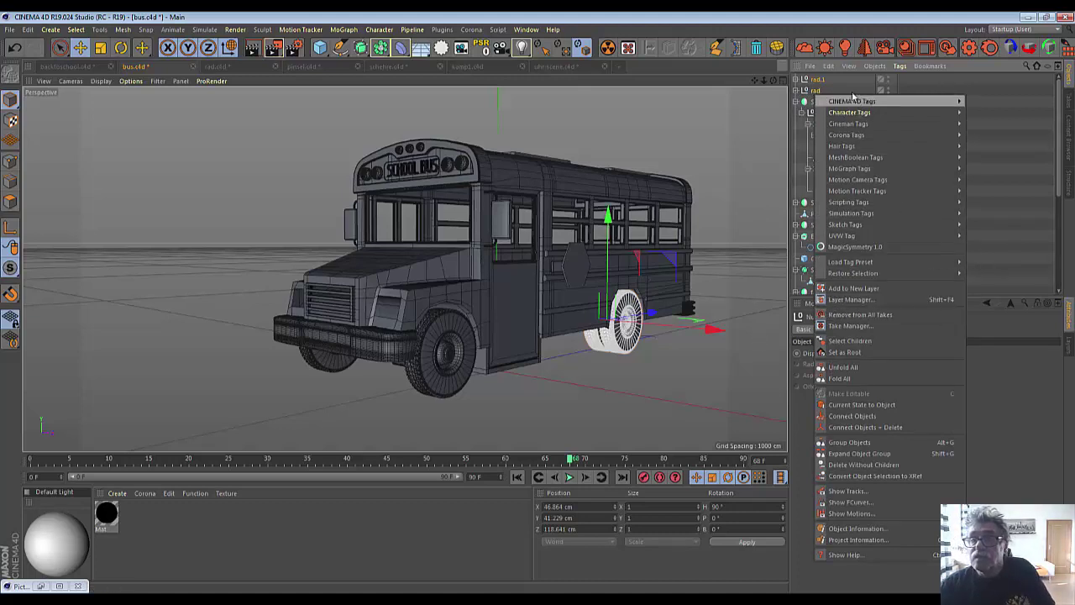
{"action": "left_click", "coordinate": [816, 82]}
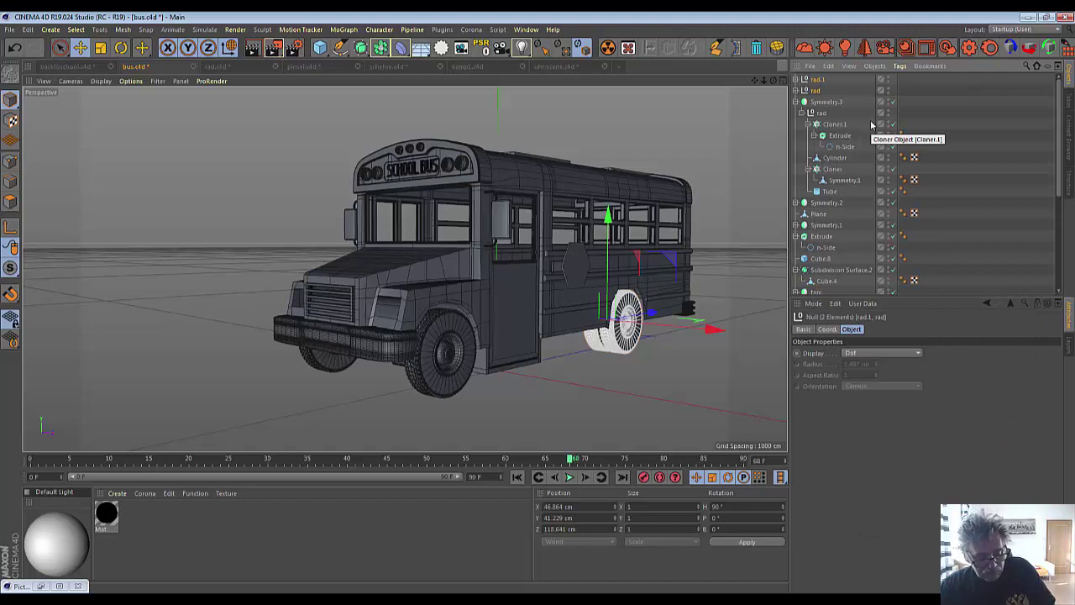
{"action": "key", "text": "alt+g"}
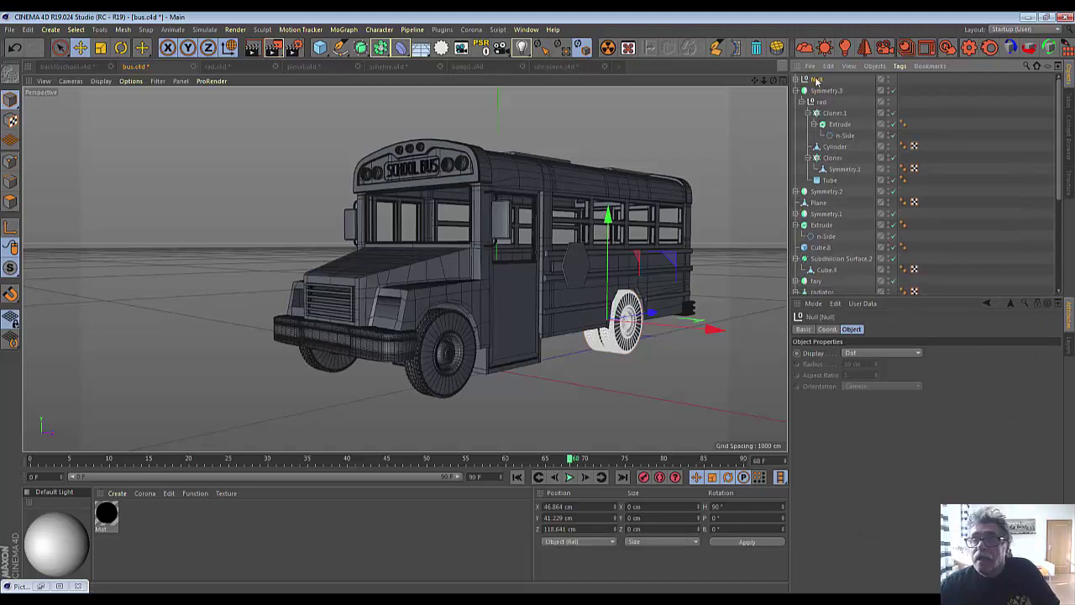
{"action": "double_click", "coordinate": [816, 80]}
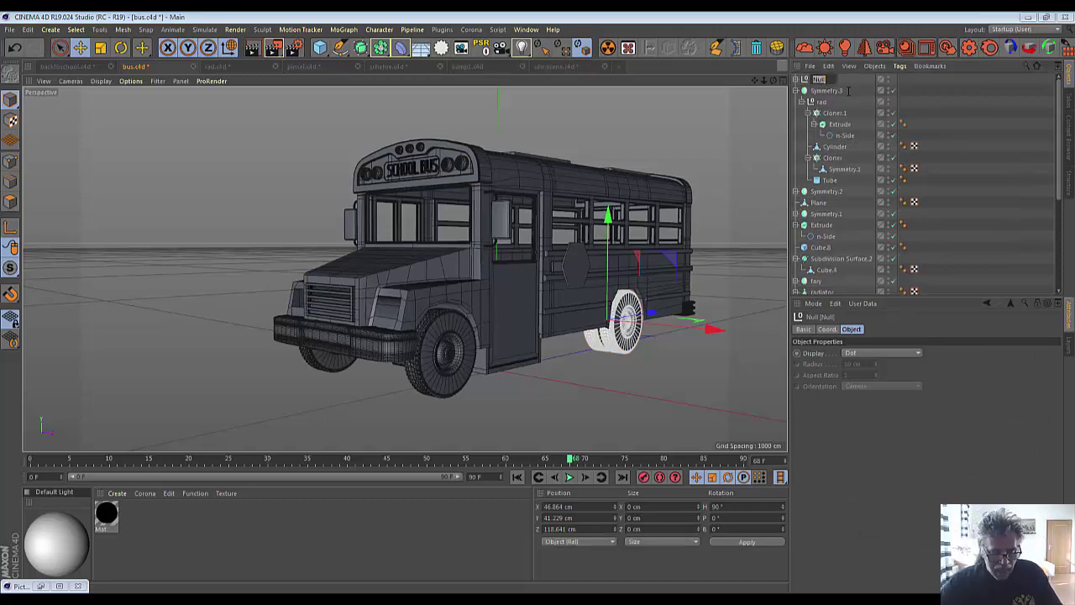
{"action": "type", "text": "rad"}
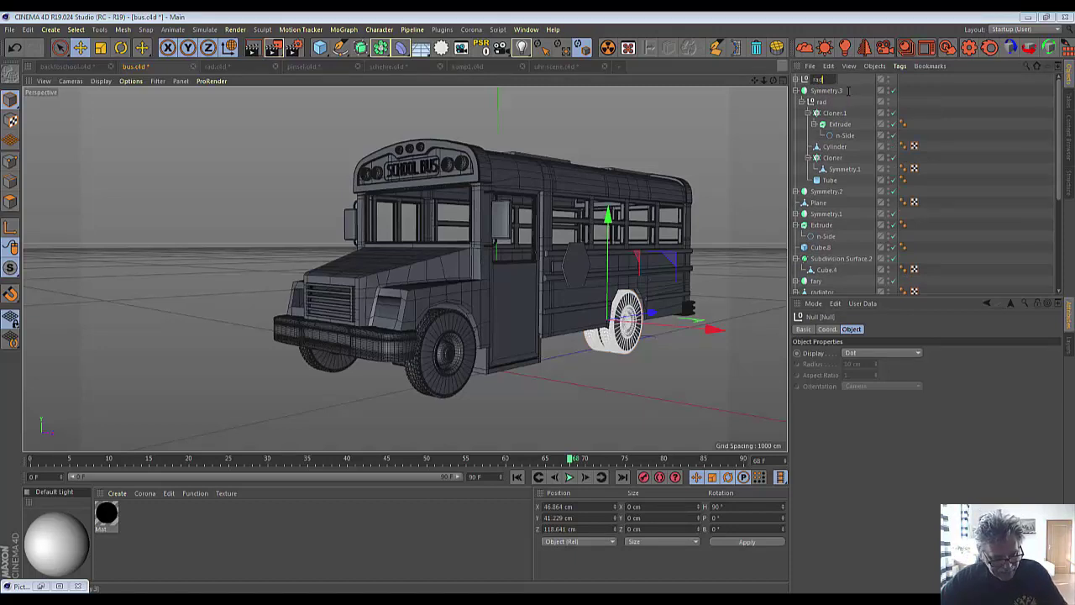
{"action": "key", "text": "Return"}
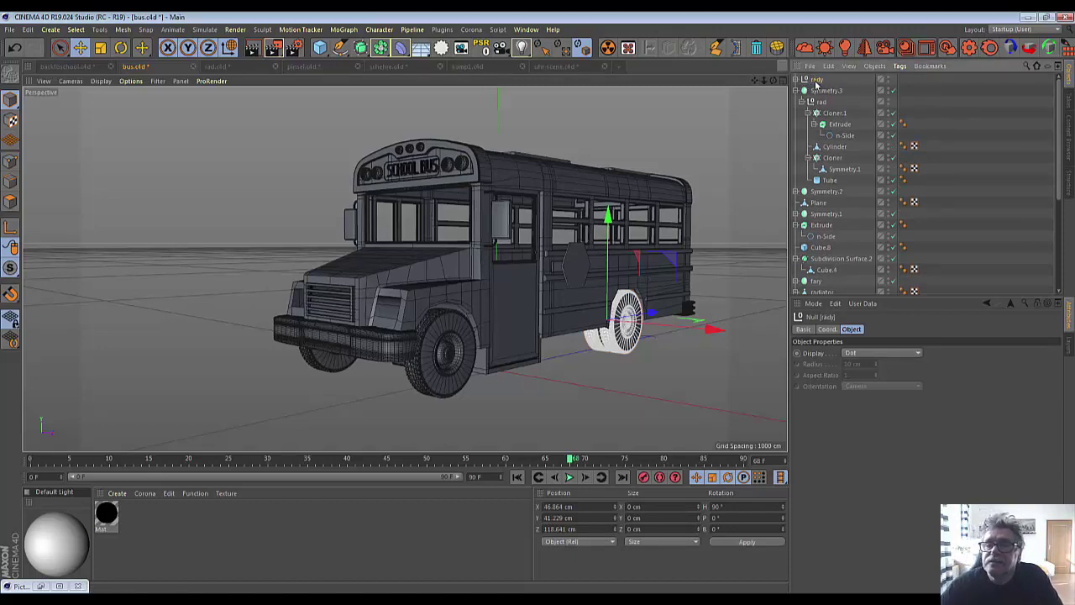
Place the rady wheel null inside a new Symmetry.4 object, then collapse Symmetry.3 and Extrude.
{"action": "left_click", "coordinate": [382, 48]}
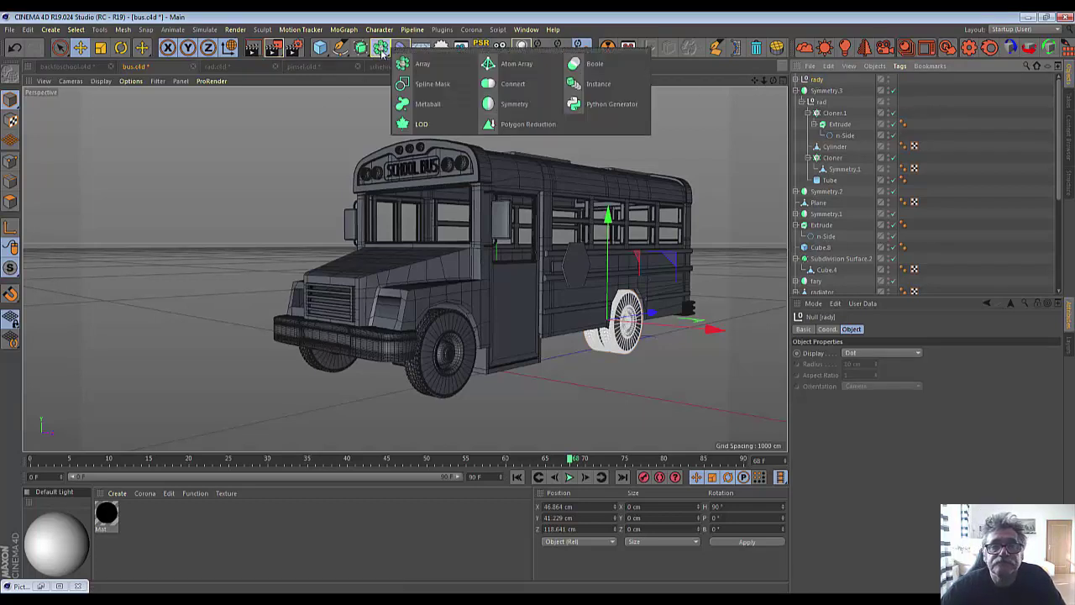
{"action": "left_click", "coordinate": [492, 109]}
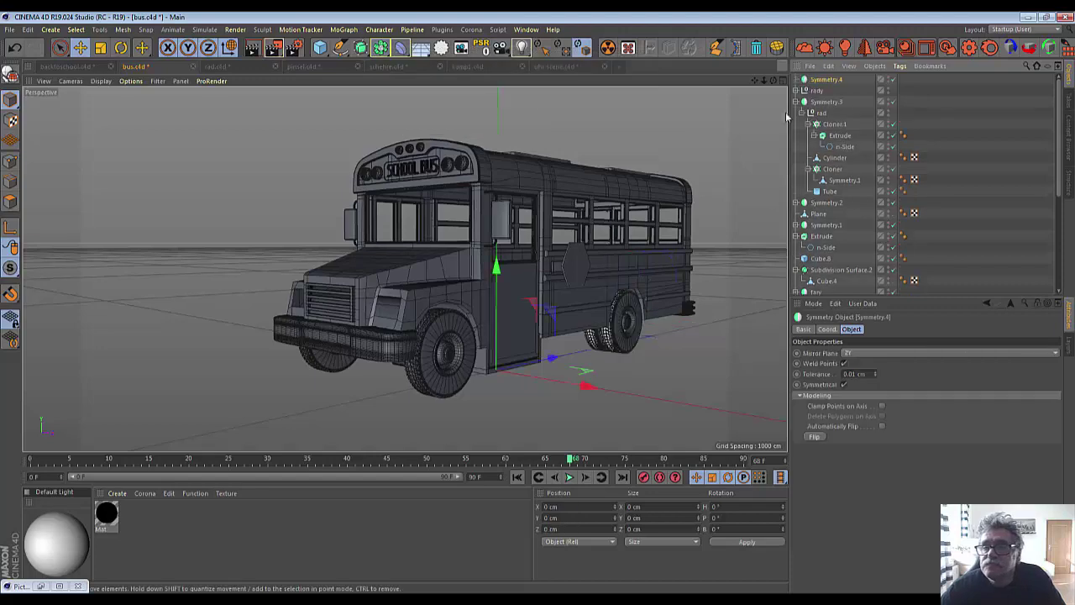
{"action": "left_click", "coordinate": [822, 90]}
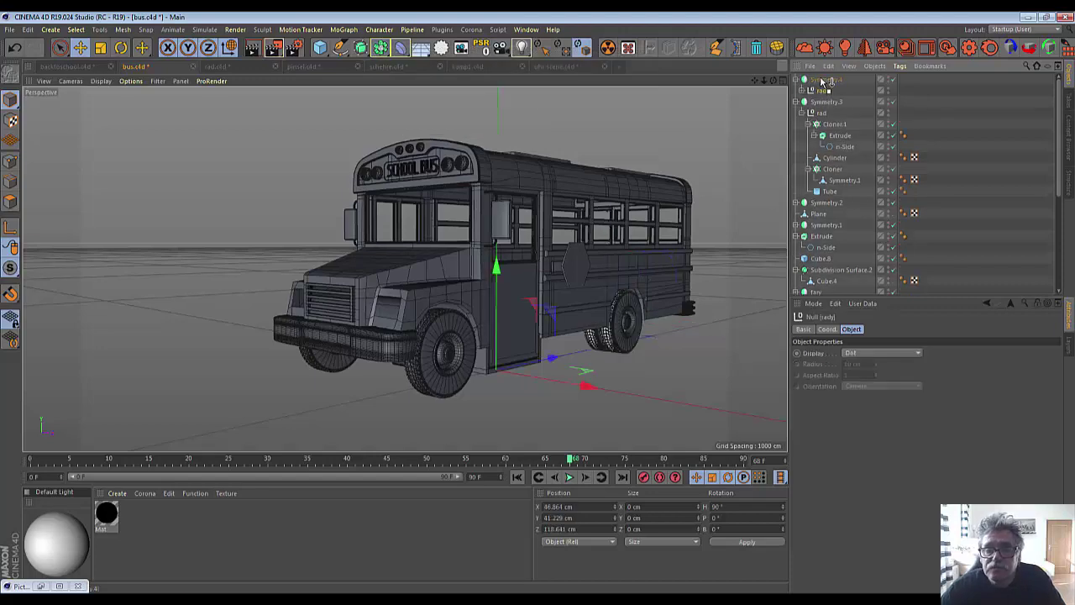
{"action": "mouse_move", "coordinate": [772, 81]}
{"action": "left_mouse_down"}
{"action": "mouse_move", "coordinate": [756, 135]}
{"action": "mouse_move", "coordinate": [760, 93]}
{"action": "mouse_move", "coordinate": [769, 109]}
{"action": "mouse_move", "coordinate": [785, 109]}
{"action": "mouse_move", "coordinate": [795, 84]}
{"action": "left_mouse_up"}
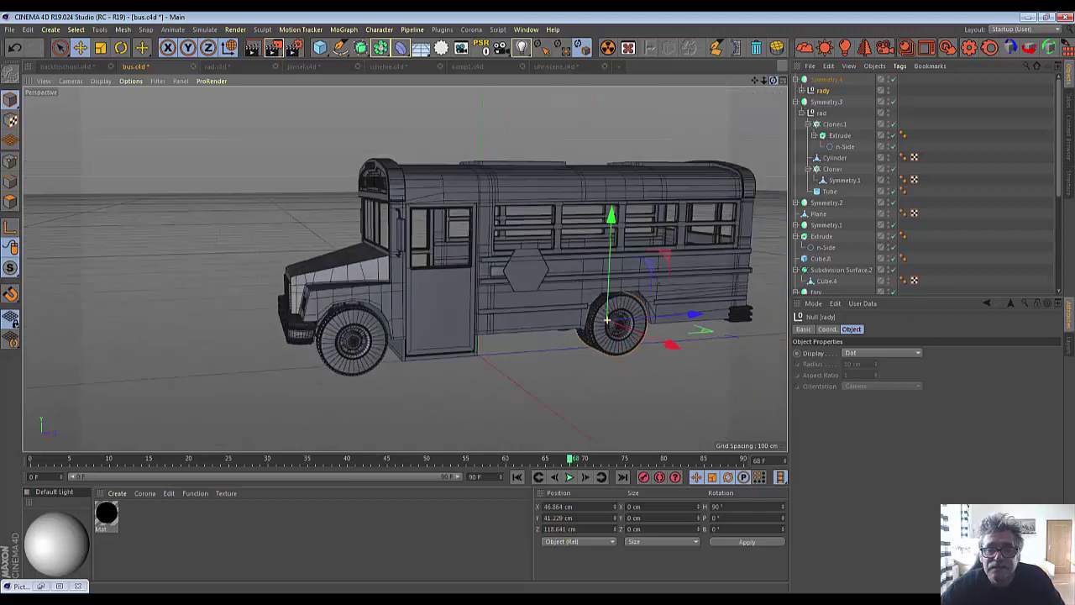
{"action": "left_click", "coordinate": [797, 102]}
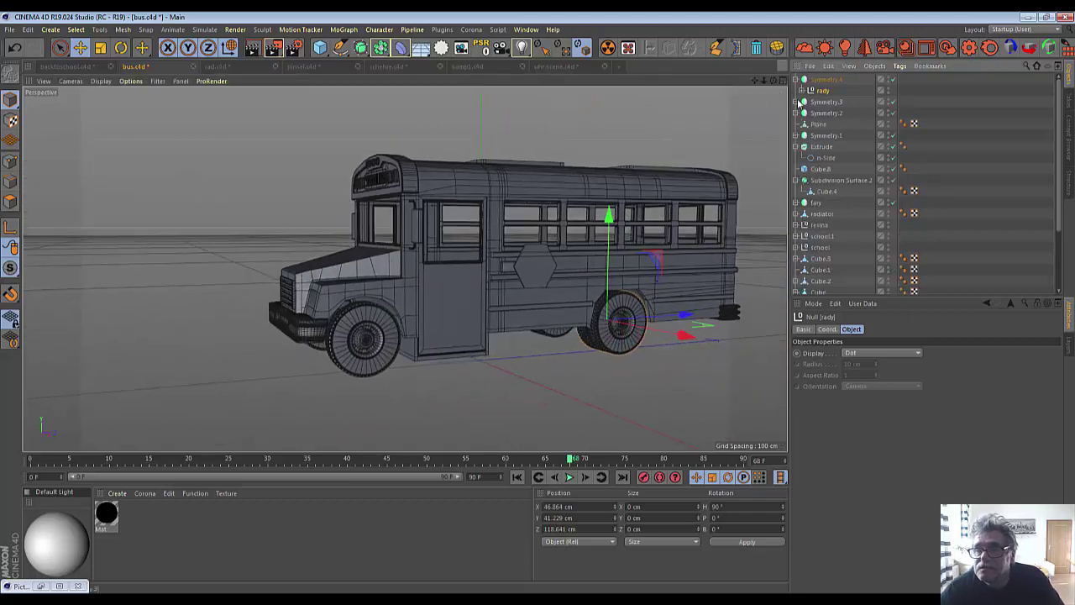
{"action": "left_click", "coordinate": [797, 147]}
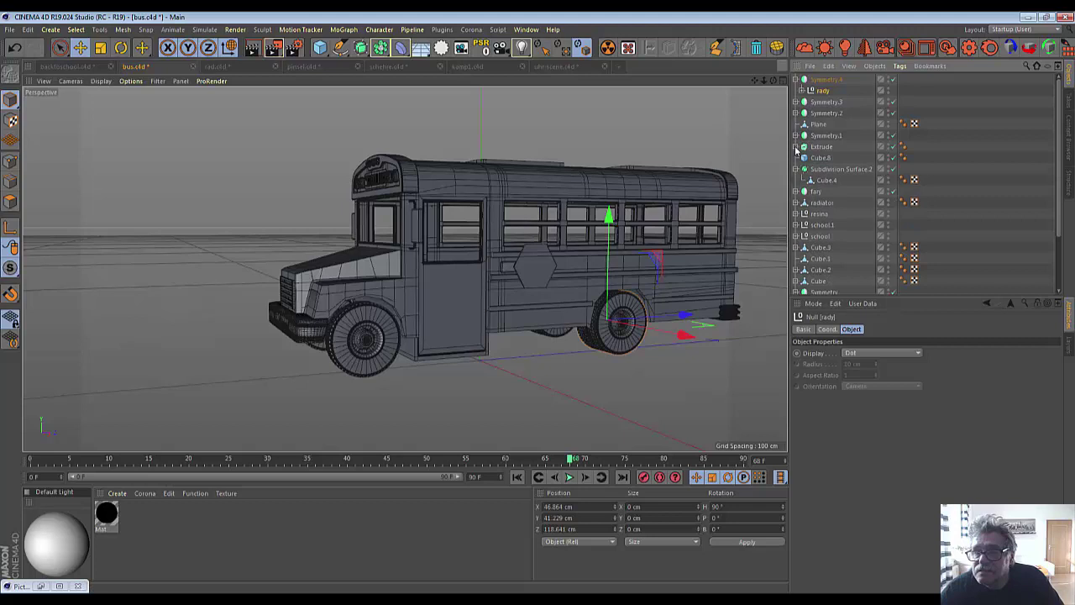
In the side view, move fary up and forward onto the fender at Y 1.713 cm, Z -0.651 cm.
{"action": "left_click", "coordinate": [815, 193]}
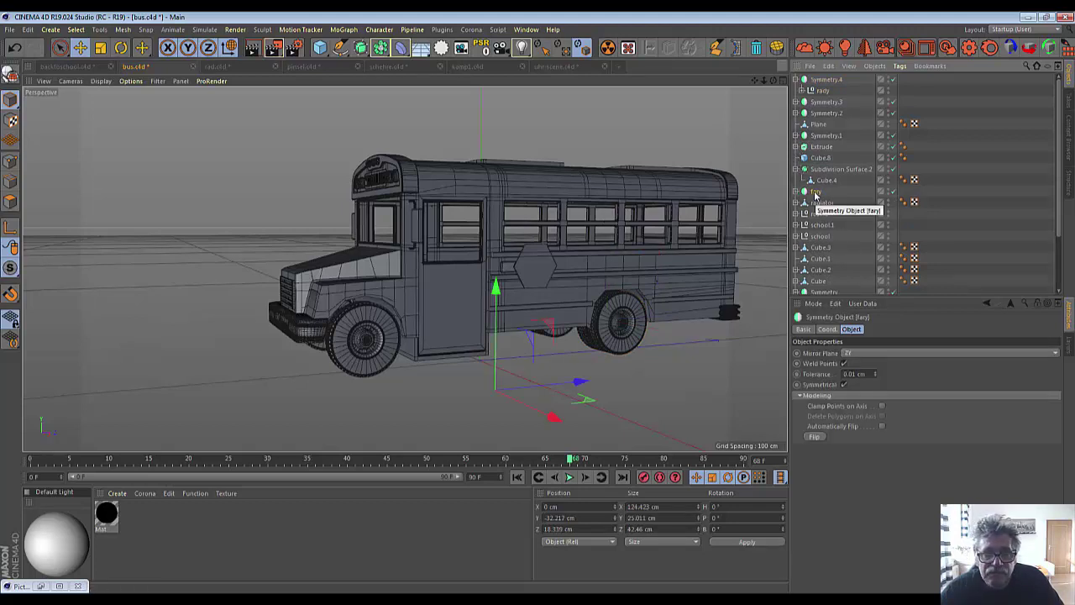
{"action": "middle_click", "coordinate": [486, 266]}
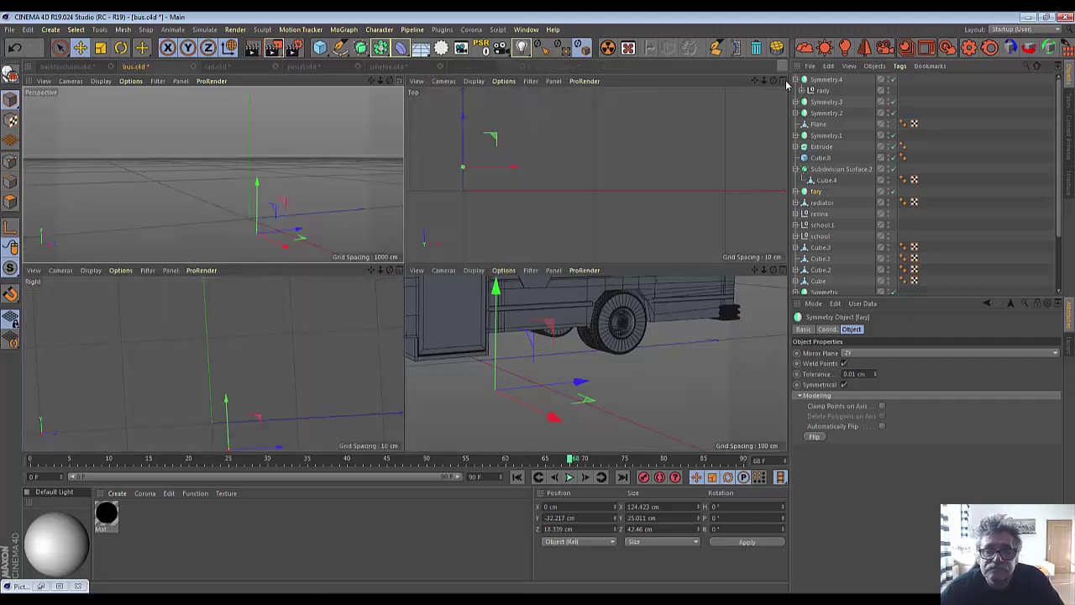
{"action": "middle_click", "coordinate": [401, 277]}
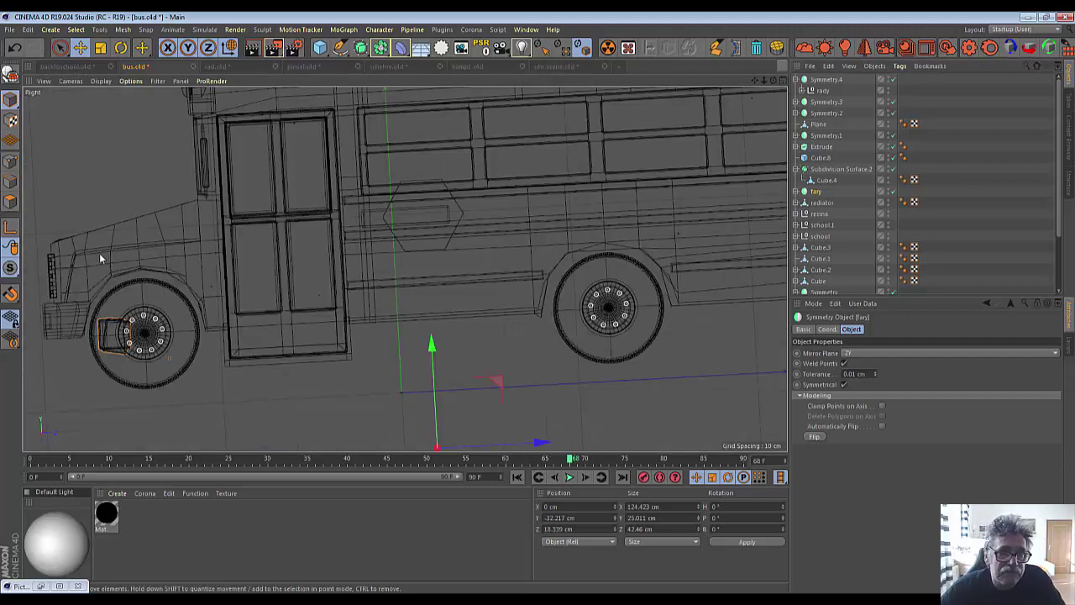
{"action": "left_click_drag", "start_coordinate": [753, 83], "coordinate": [898, 37]}
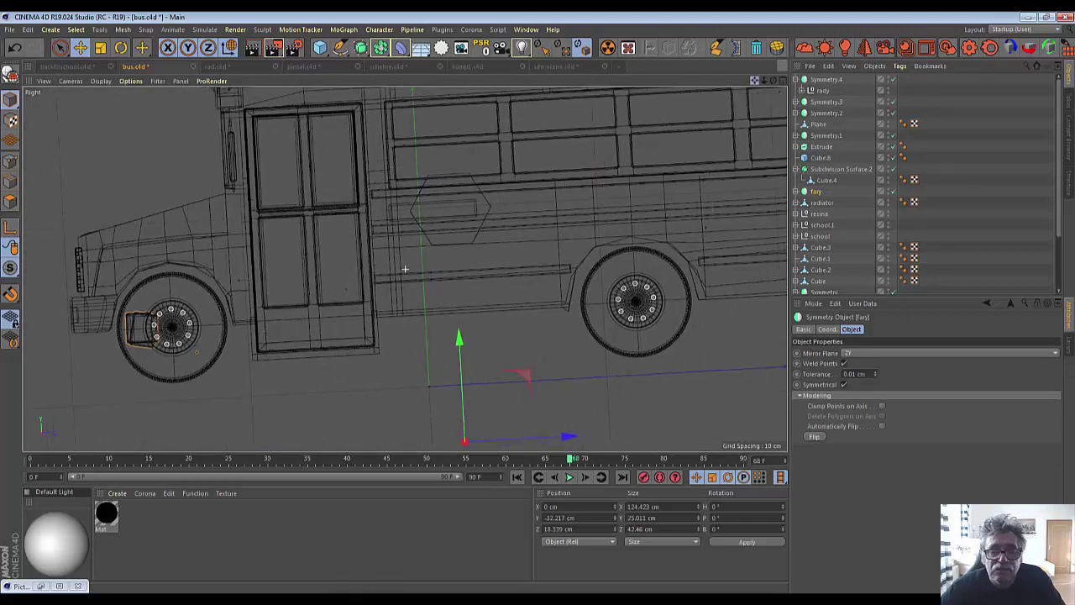
{"action": "left_click_drag", "start_coordinate": [578, 296], "coordinate": [559, 239]}
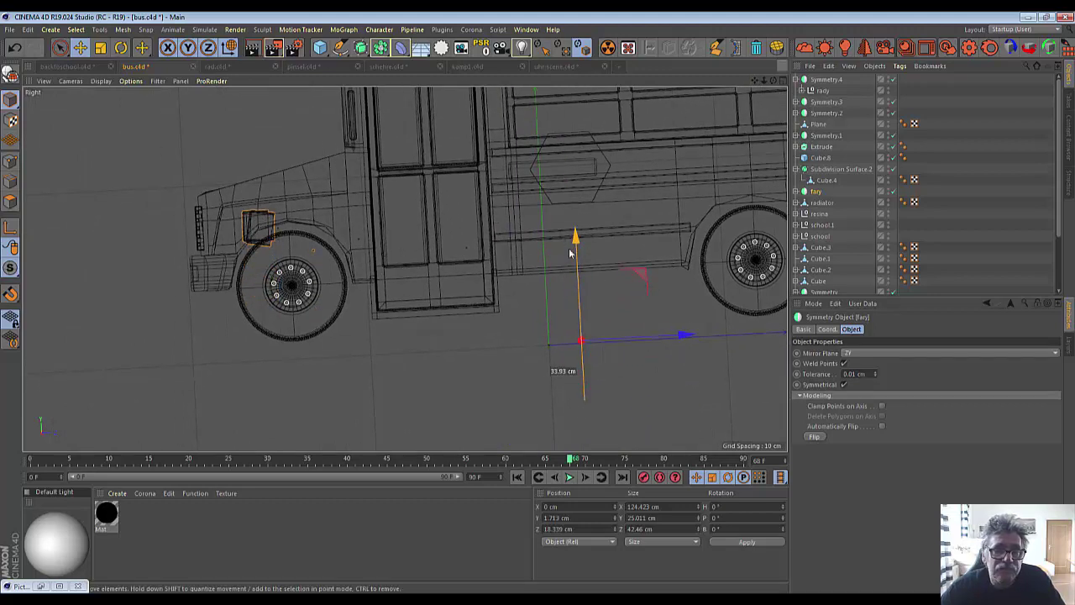
{"action": "left_click_drag", "start_coordinate": [681, 334], "coordinate": [653, 339]}
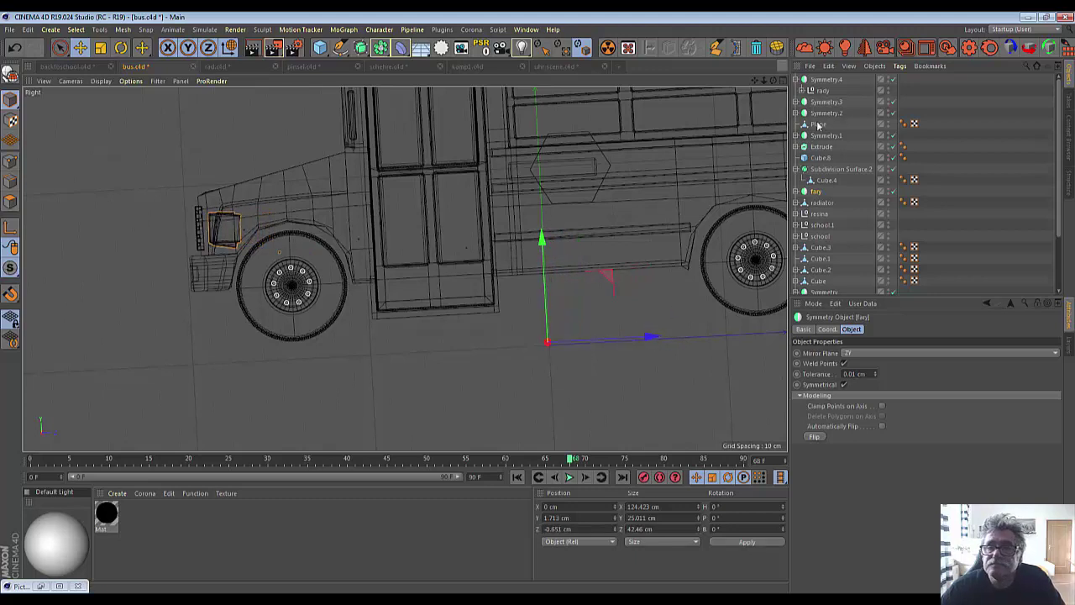
{"action": "left_click", "coordinate": [783, 81]}
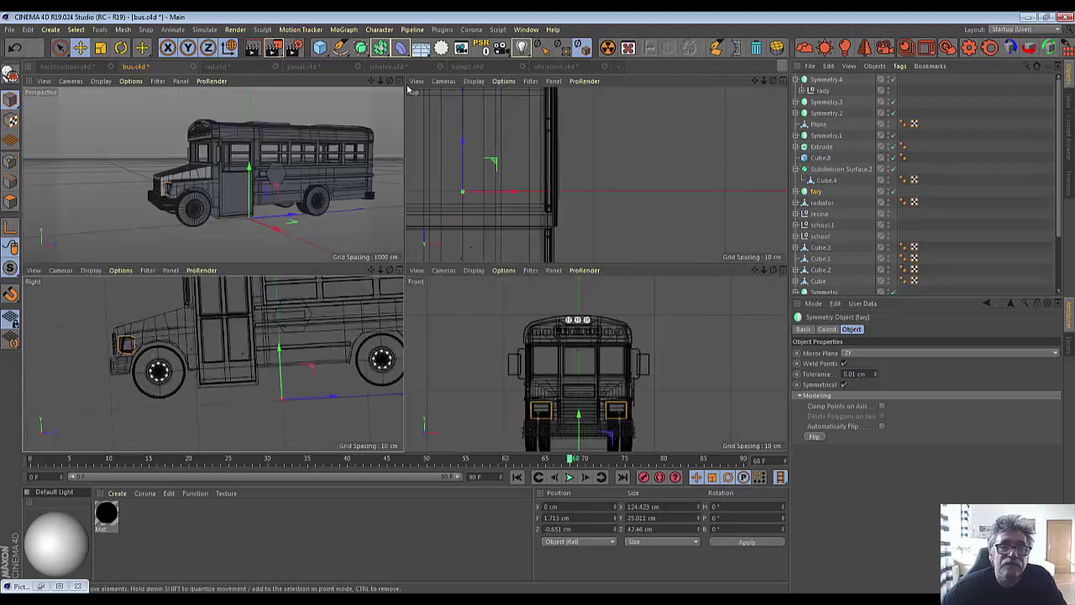
Nudge the fary lights along Z to -0.27 cm in the Perspective view.
{"action": "left_click", "coordinate": [398, 81]}
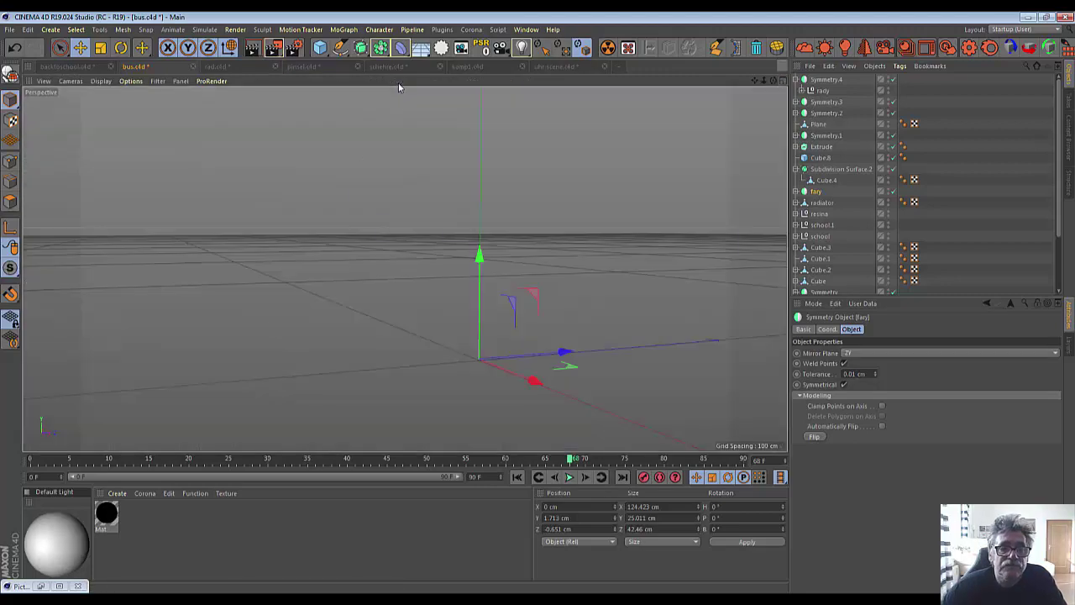
{"action": "scroll", "coordinate": [549, 169], "scroll_direction": "up", "scroll_amount": 3}
{"action": "scroll", "coordinate": [548, 169], "scroll_direction": "up", "scroll_amount": 3}
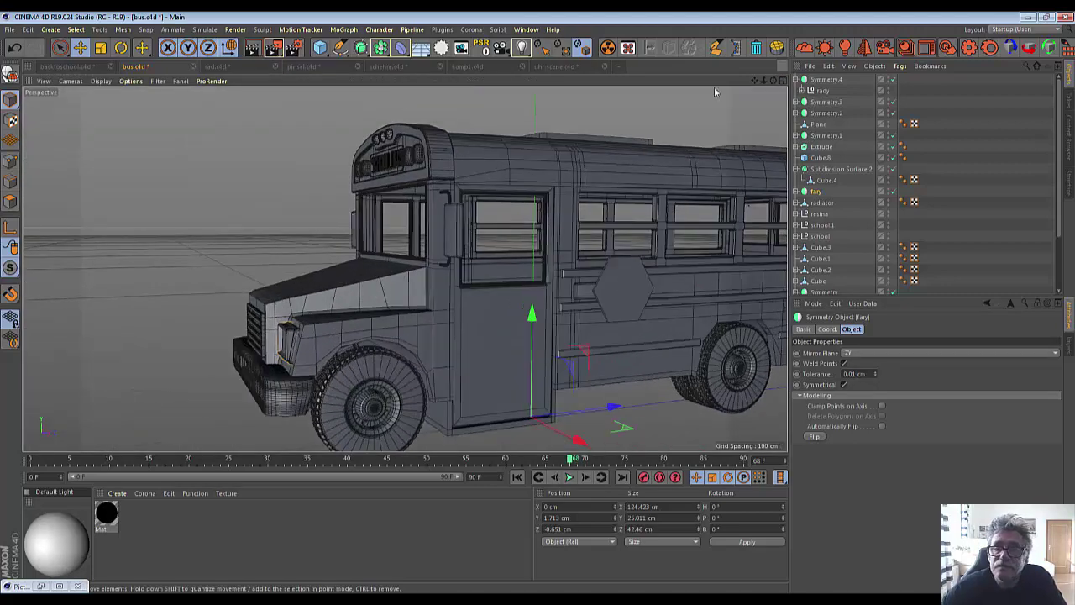
{"action": "left_click_drag", "start_coordinate": [771, 84], "coordinate": [530, 416]}
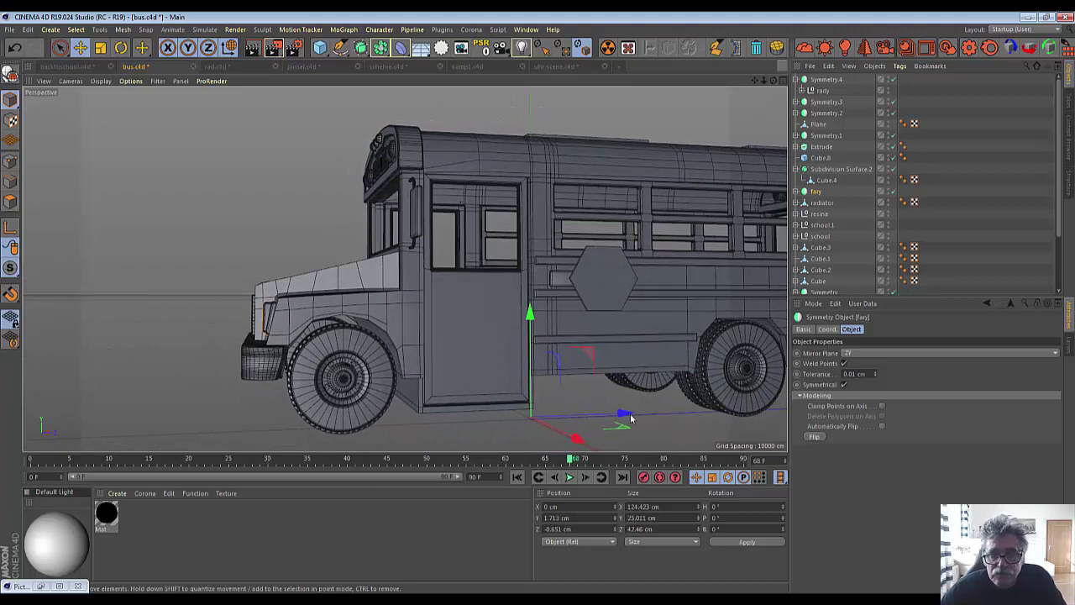
{"action": "left_click_drag", "start_coordinate": [632, 417], "coordinate": [625, 417]}
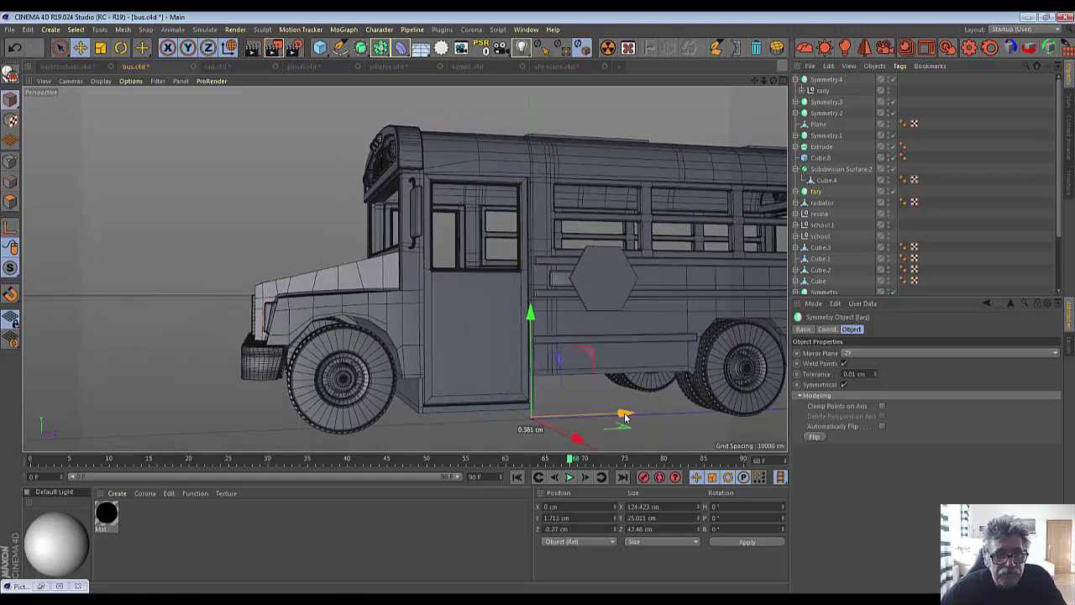
Orbit and pan around the bus to inspect its side, rear and front-left.
{"action": "scroll", "coordinate": [669, 266], "scroll_direction": "down", "scroll_amount": 3}
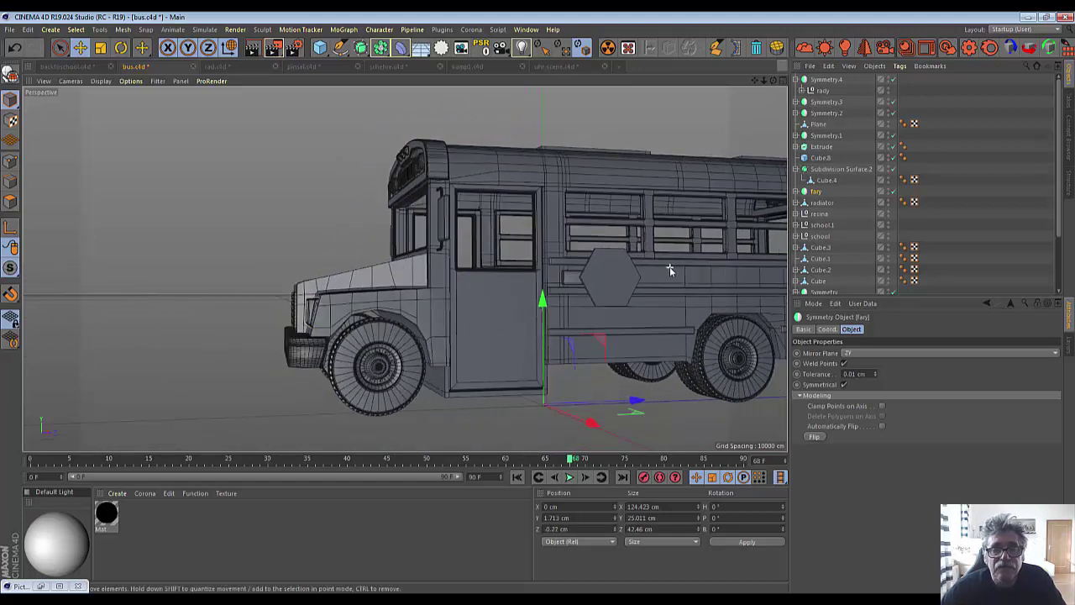
{"action": "mouse_move", "coordinate": [756, 86]}
{"action": "left_mouse_down"}
{"action": "mouse_move", "coordinate": [771, 83]}
{"action": "mouse_move", "coordinate": [860, 222]}
{"action": "left_mouse_up"}
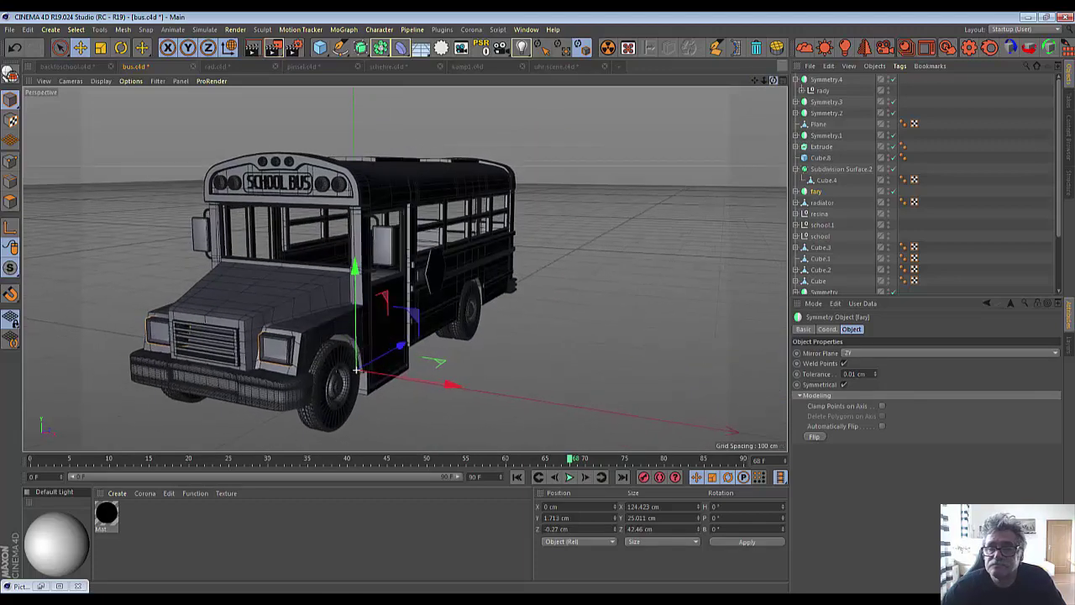
{"action": "scroll", "coordinate": [950, 245], "scroll_direction": "down", "scroll_amount": 3}
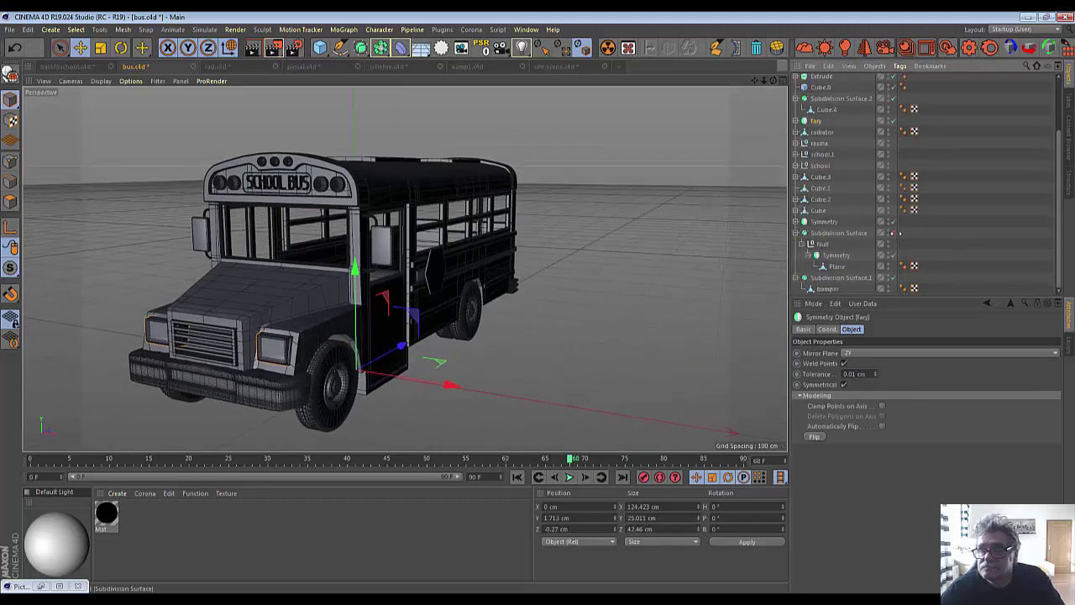
{"action": "scroll", "coordinate": [692, 251], "scroll_direction": "down", "scroll_amount": 2}
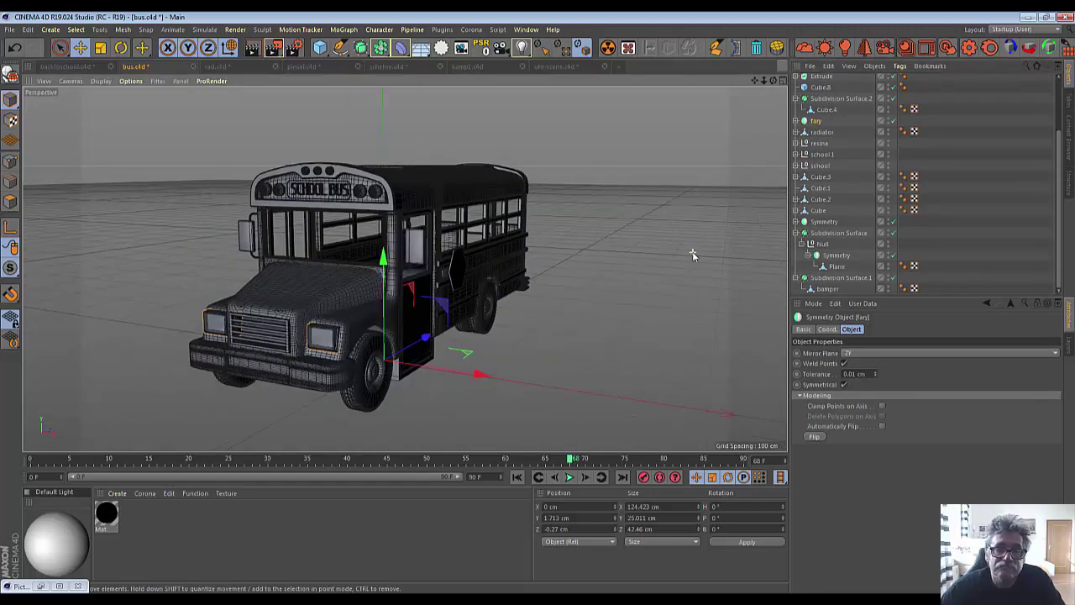
{"action": "left_click_drag", "start_coordinate": [774, 81], "coordinate": [672, 92]}
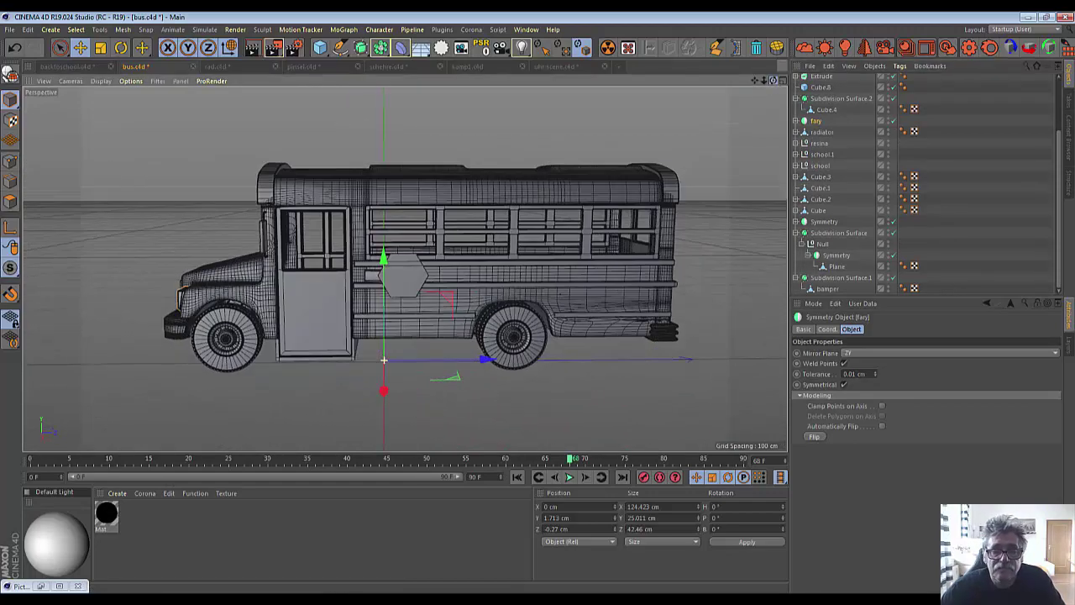
{"action": "mouse_move", "coordinate": [774, 80]}
{"action": "left_mouse_down"}
{"action": "mouse_move", "coordinate": [739, 93]}
{"action": "mouse_move", "coordinate": [756, 87]}
{"action": "left_mouse_up"}
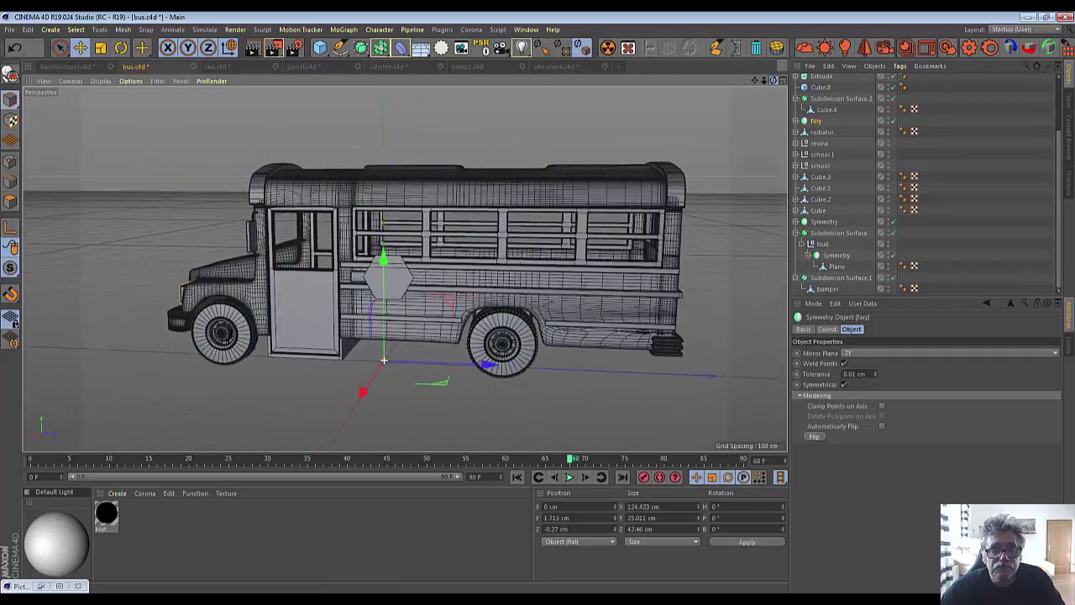
{"action": "left_click_drag", "start_coordinate": [774, 81], "coordinate": [760, 88]}
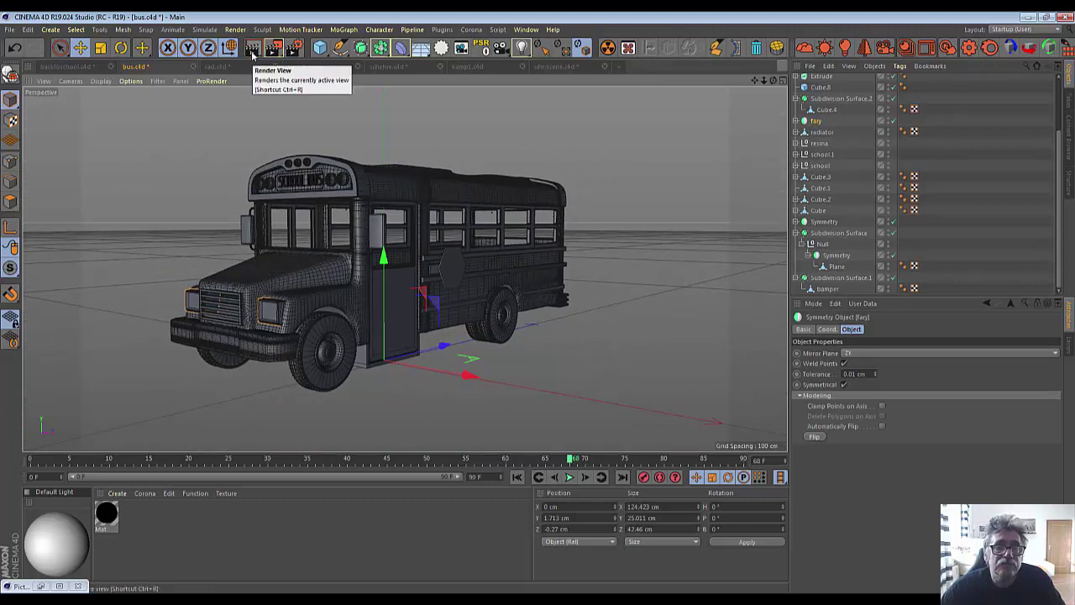
Render a test image of the school bus in the viewport, then clear it.
{"action": "left_click", "coordinate": [252, 52]}
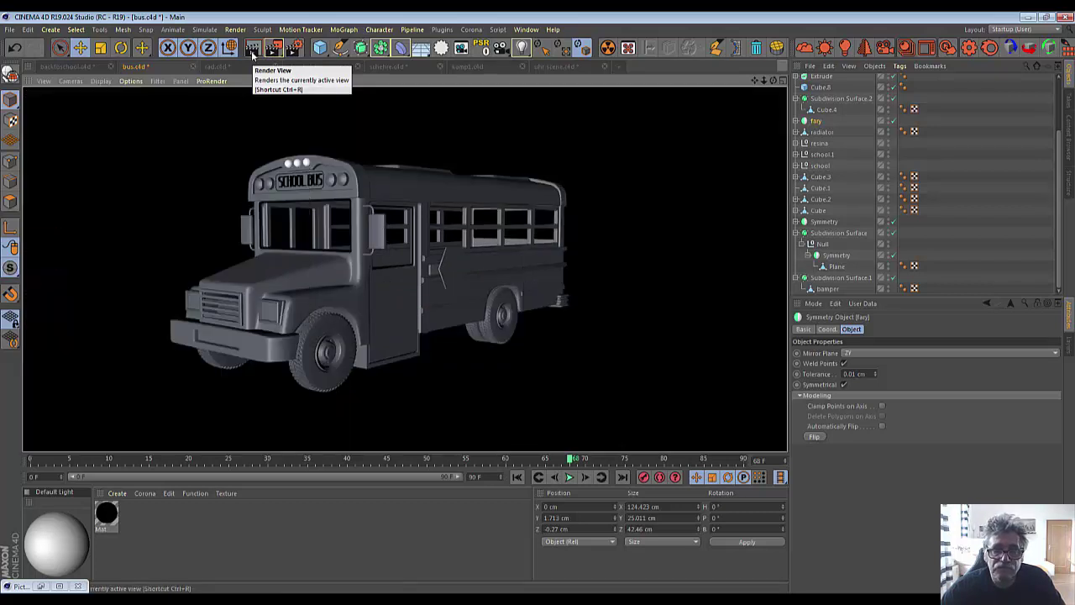
{"action": "left_click", "coordinate": [629, 331]}
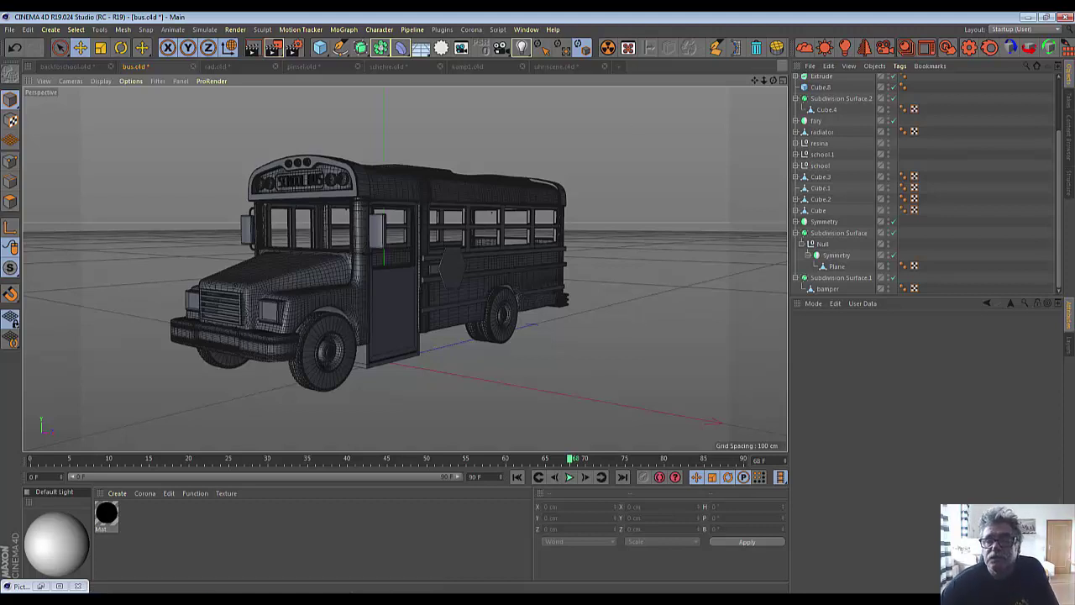
{"action": "left_click_drag", "start_coordinate": [776, 84], "coordinate": [384, 361]}
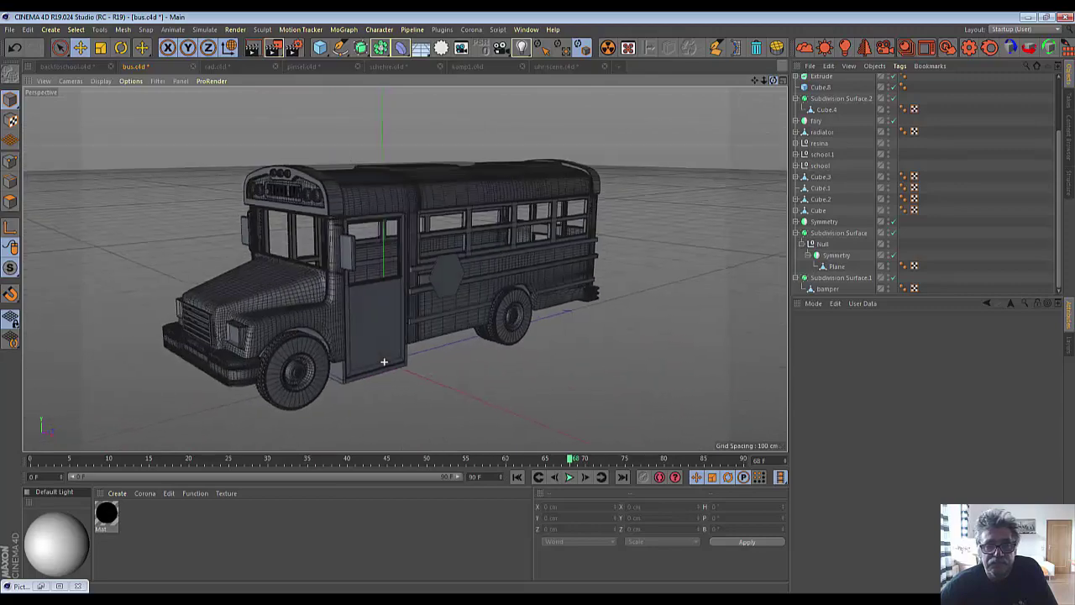
{"action": "left_click_drag", "start_coordinate": [384, 361], "coordinate": [384, 361], "text": "alt"}
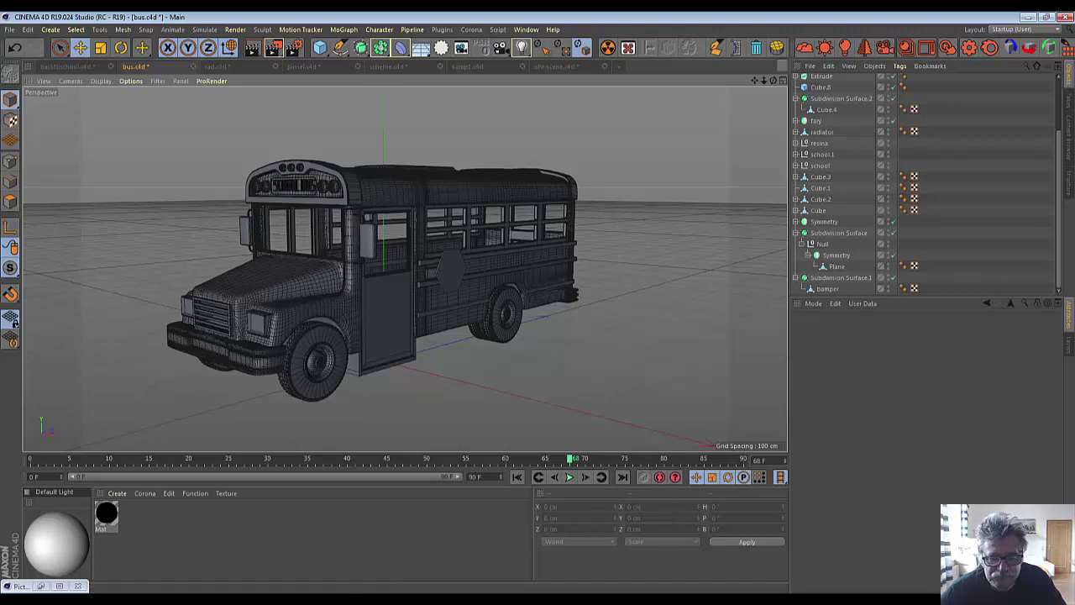
{"action": "left_click", "coordinate": [1066, 303]}
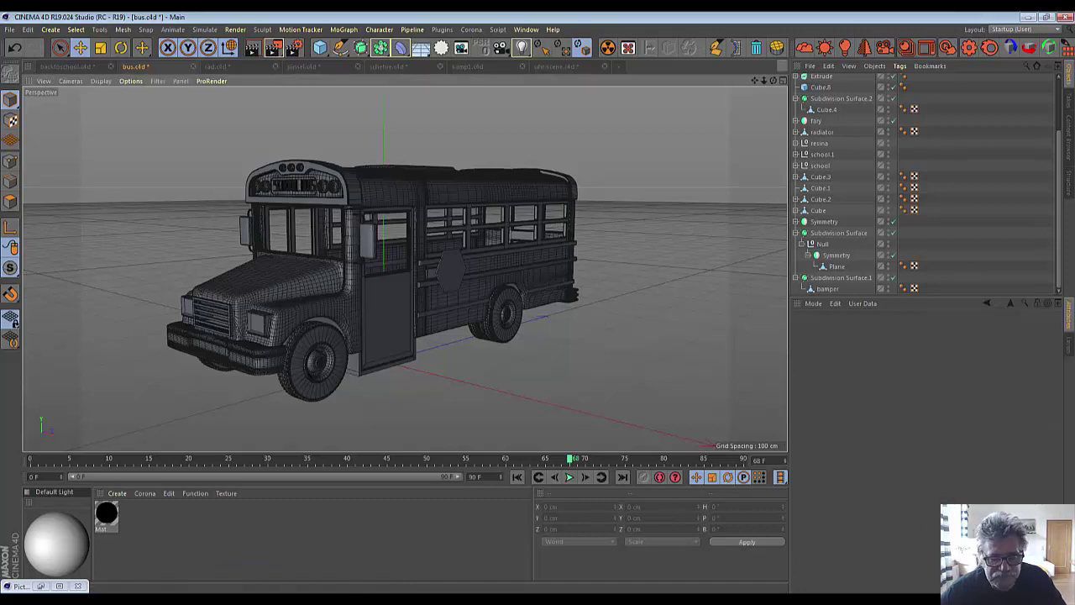